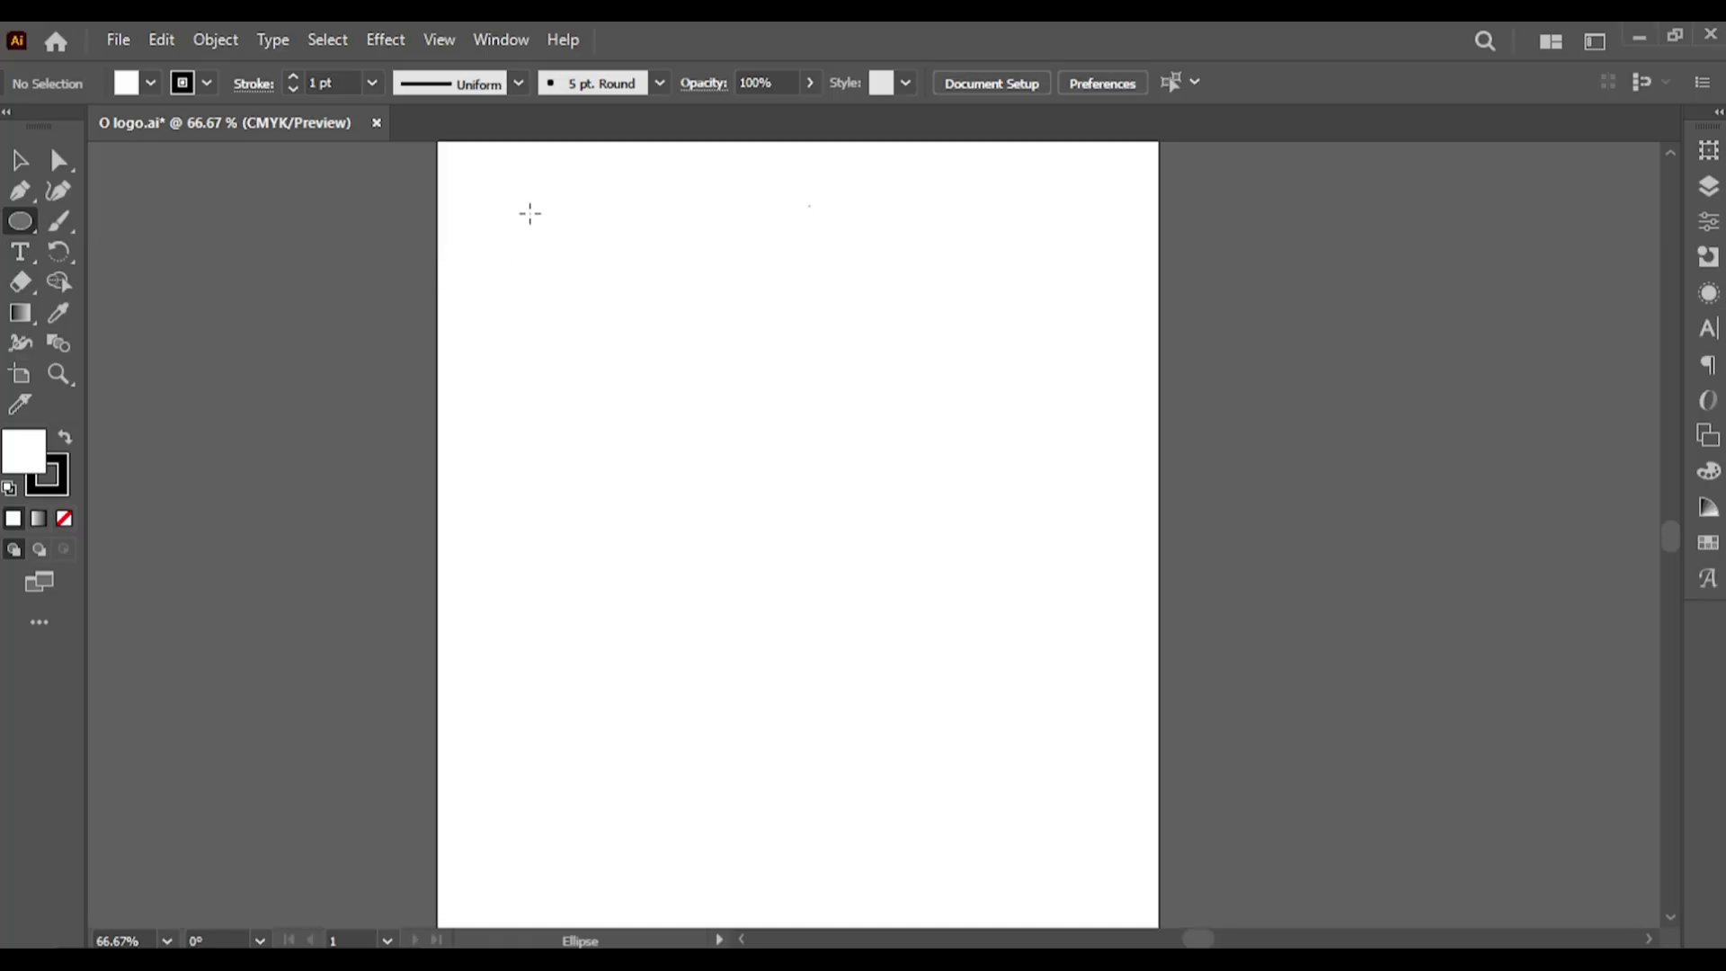
# Step: Draw a large circle on the upper artboard and nudge it slightly left and down
pyautogui.moveTo(522, 202); pyautogui.dragTo(899, 809)
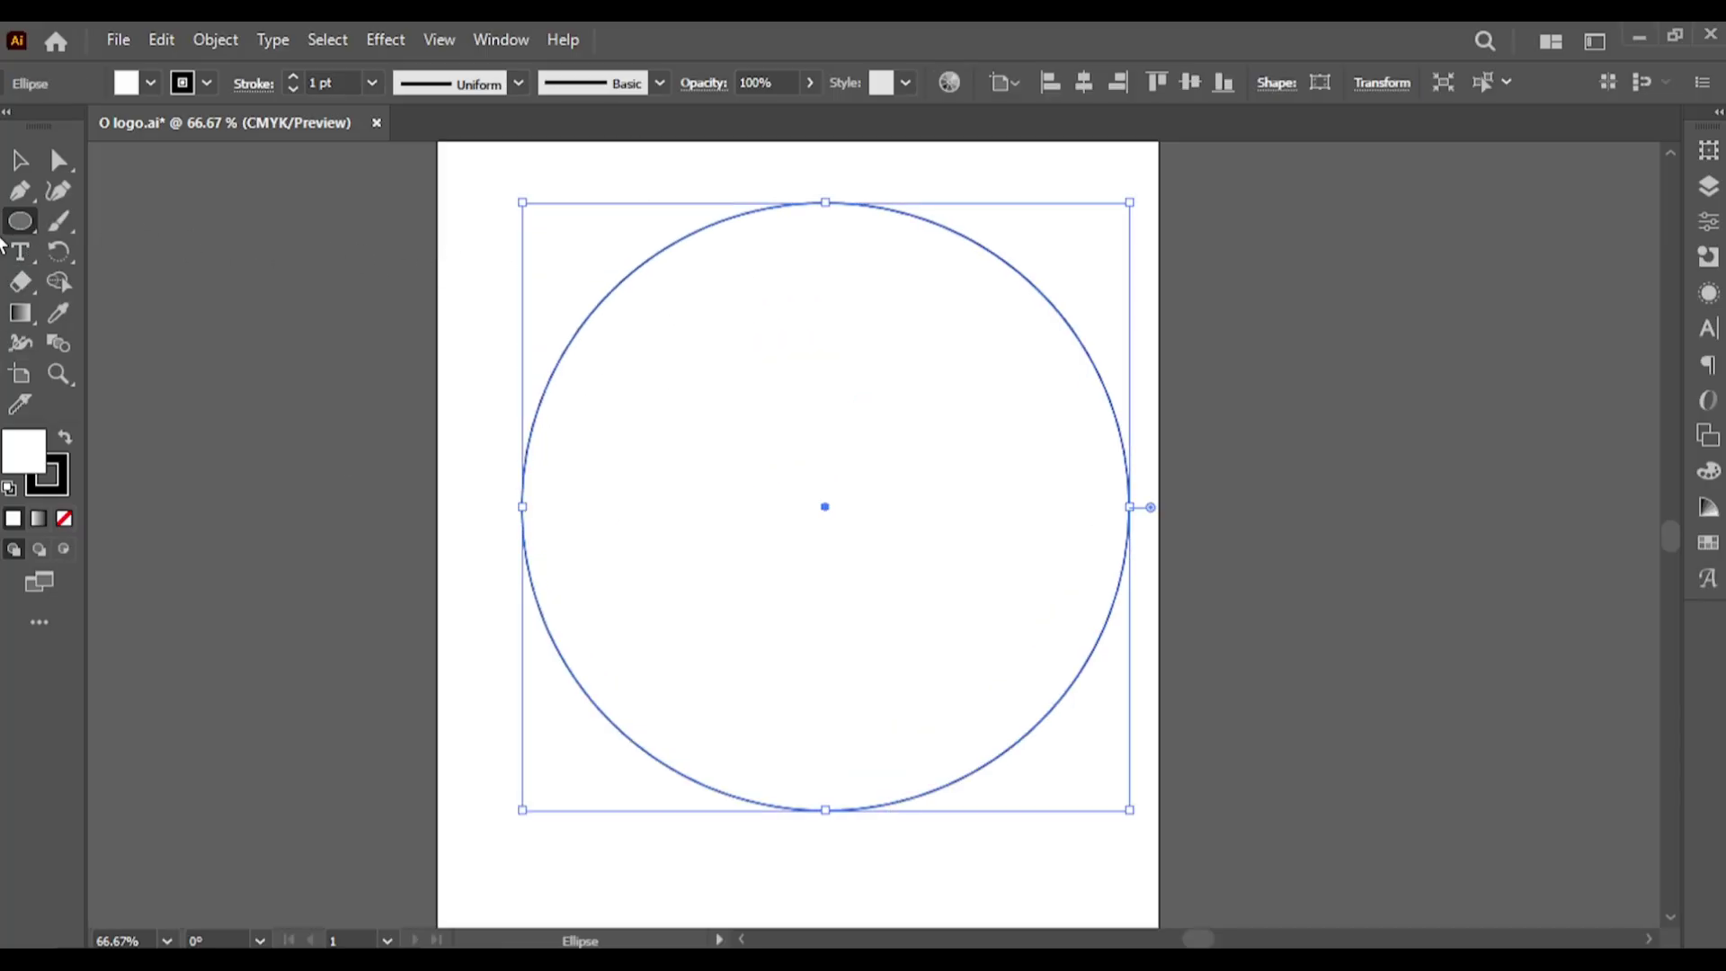
pyautogui.click(20, 158)
pyautogui.moveTo(733, 560); pyautogui.dragTo(714, 566)
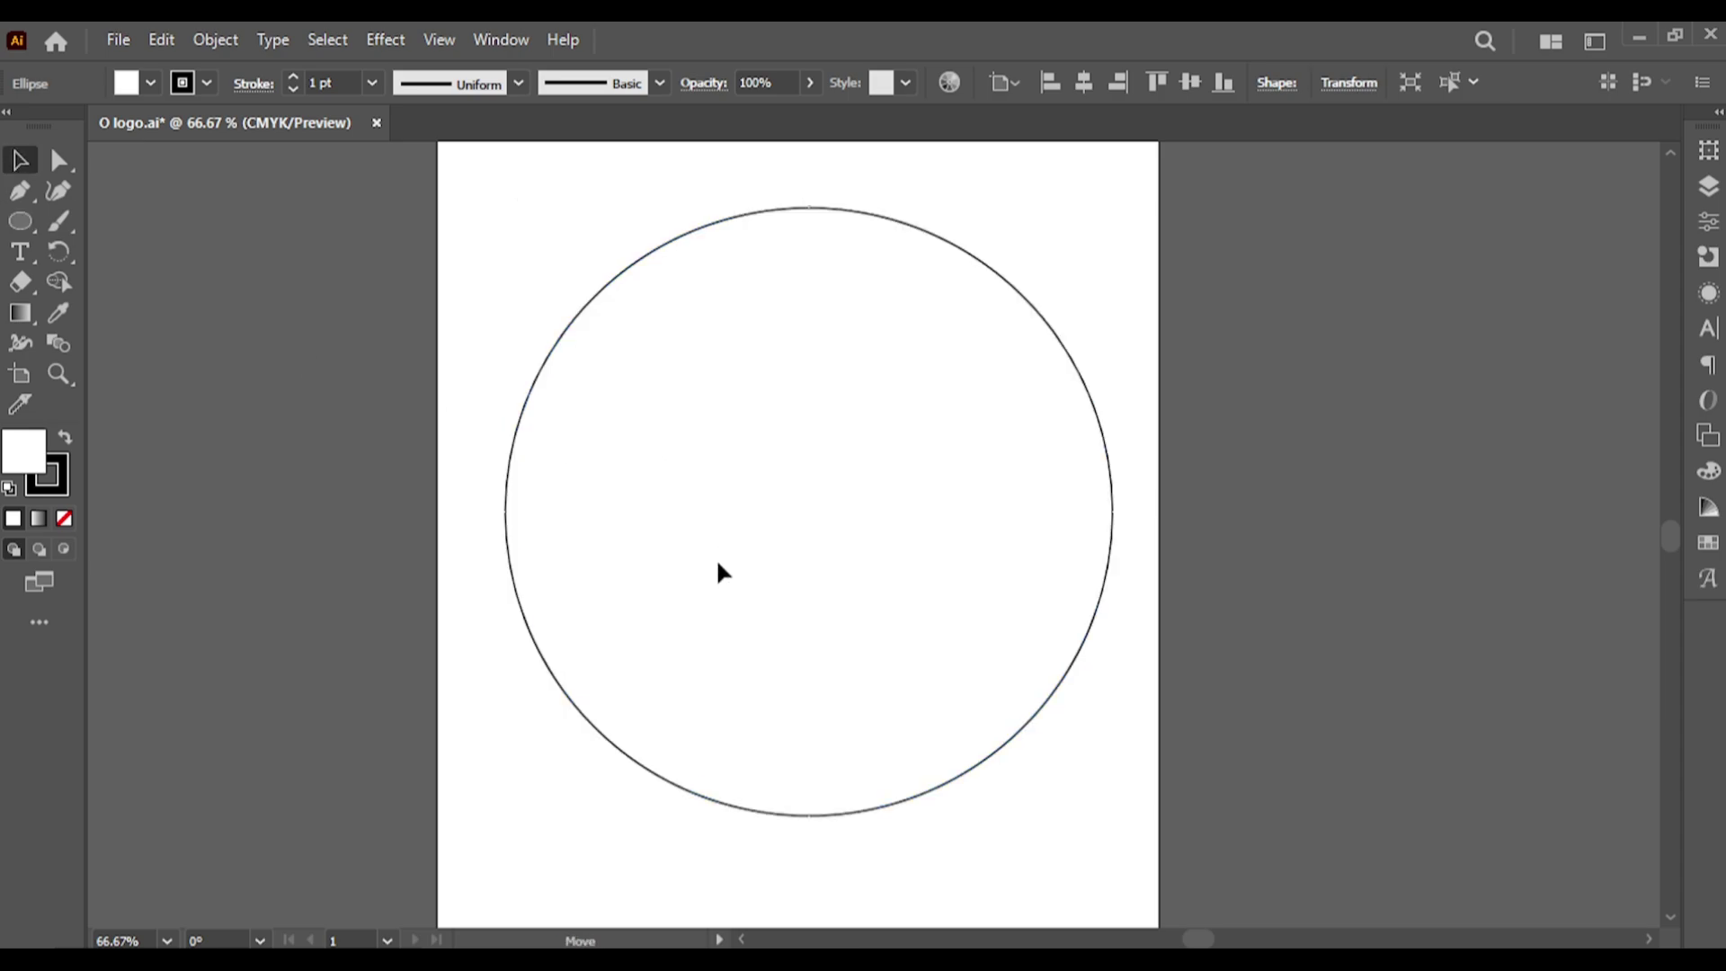
# Step: Copy and paste the circle, then scale the copy down to a small circle
pyautogui.click(163, 39)
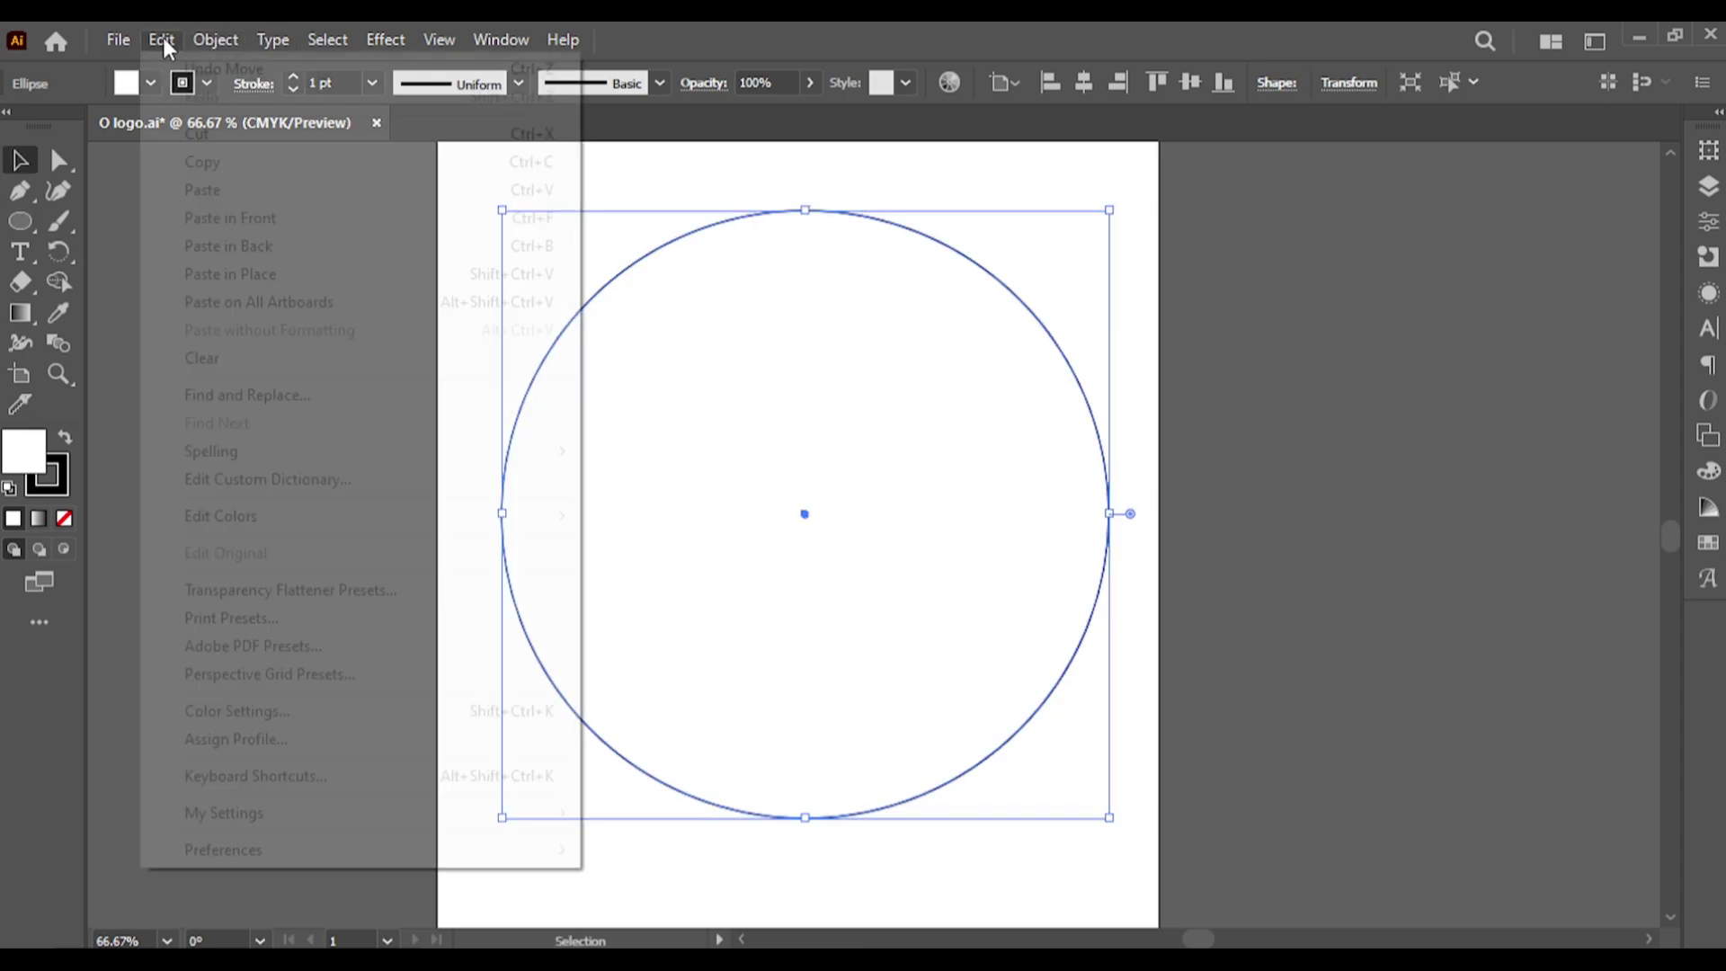
pyautogui.click(230, 158)
pyautogui.click(175, 43)
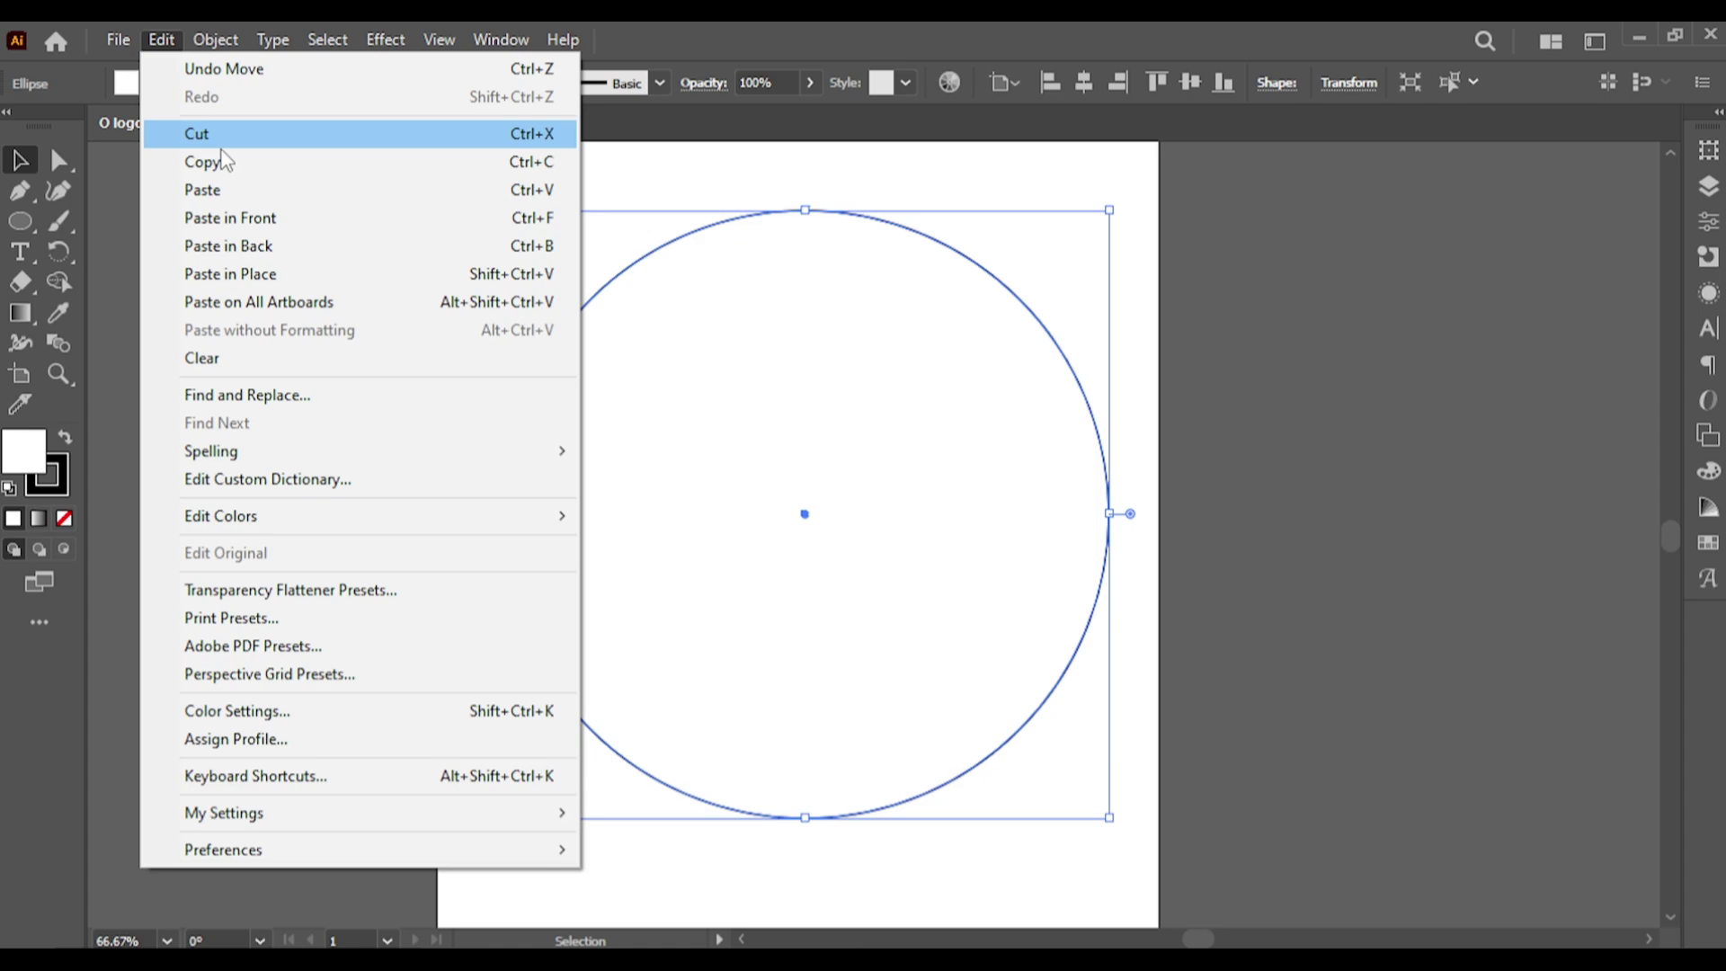
pyautogui.click(236, 188)
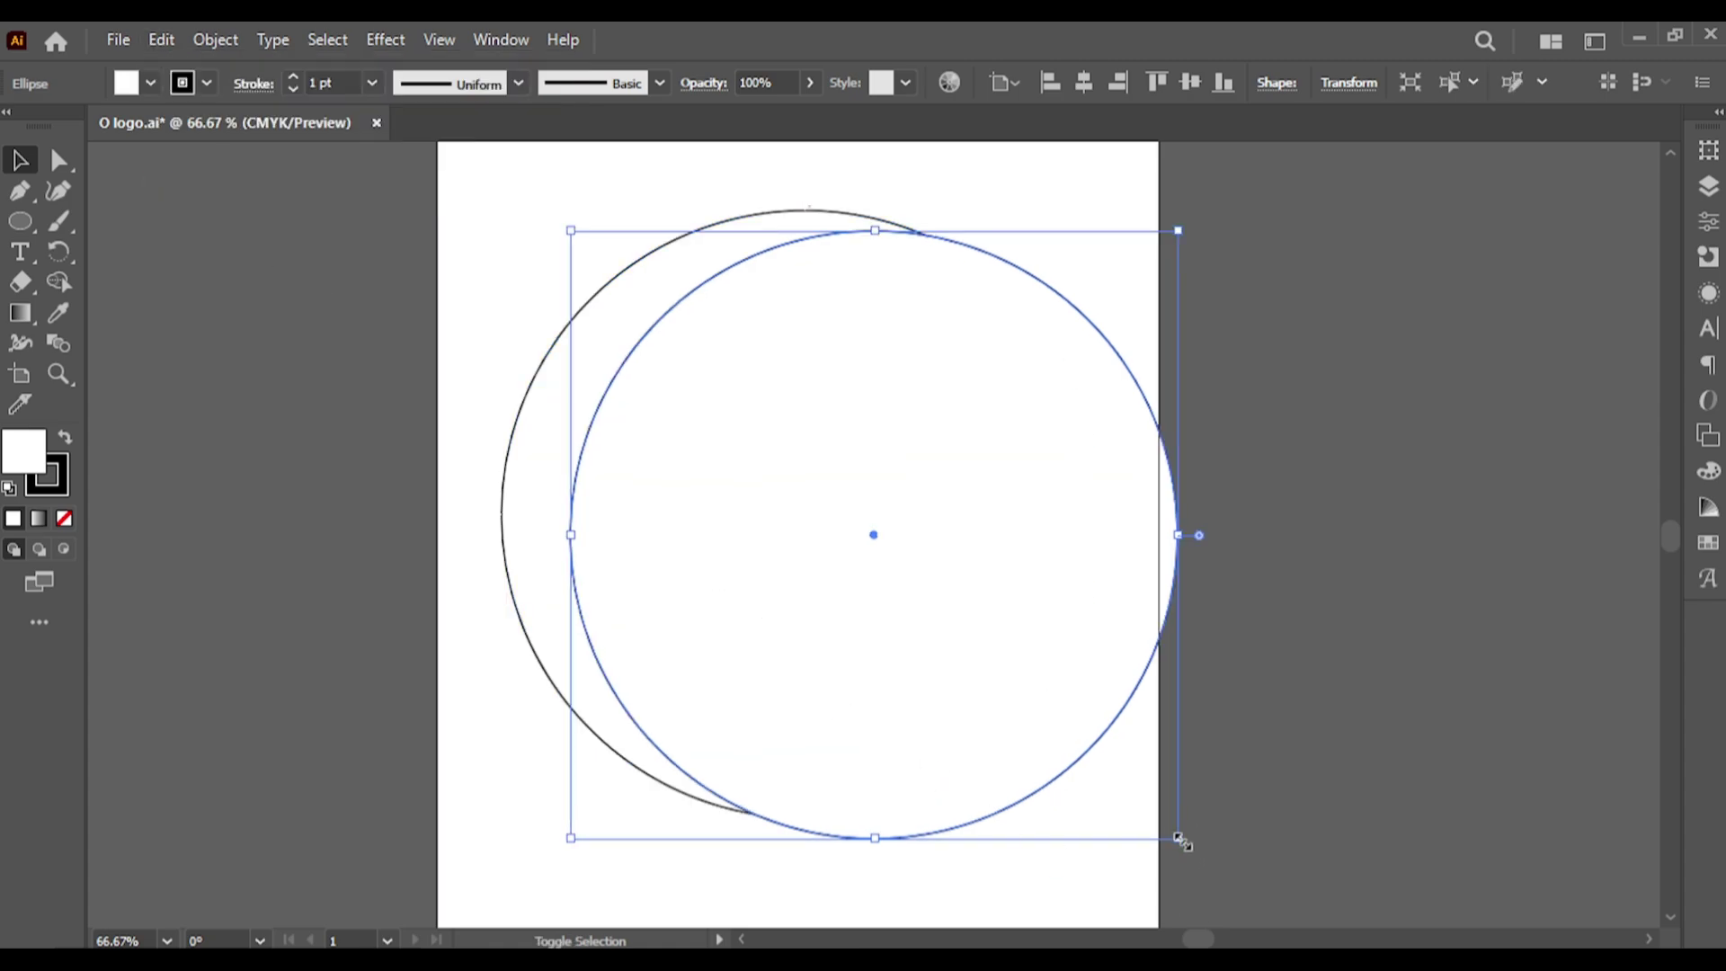
pyautogui.moveTo(1179, 839); pyautogui.dragTo(700, 359)
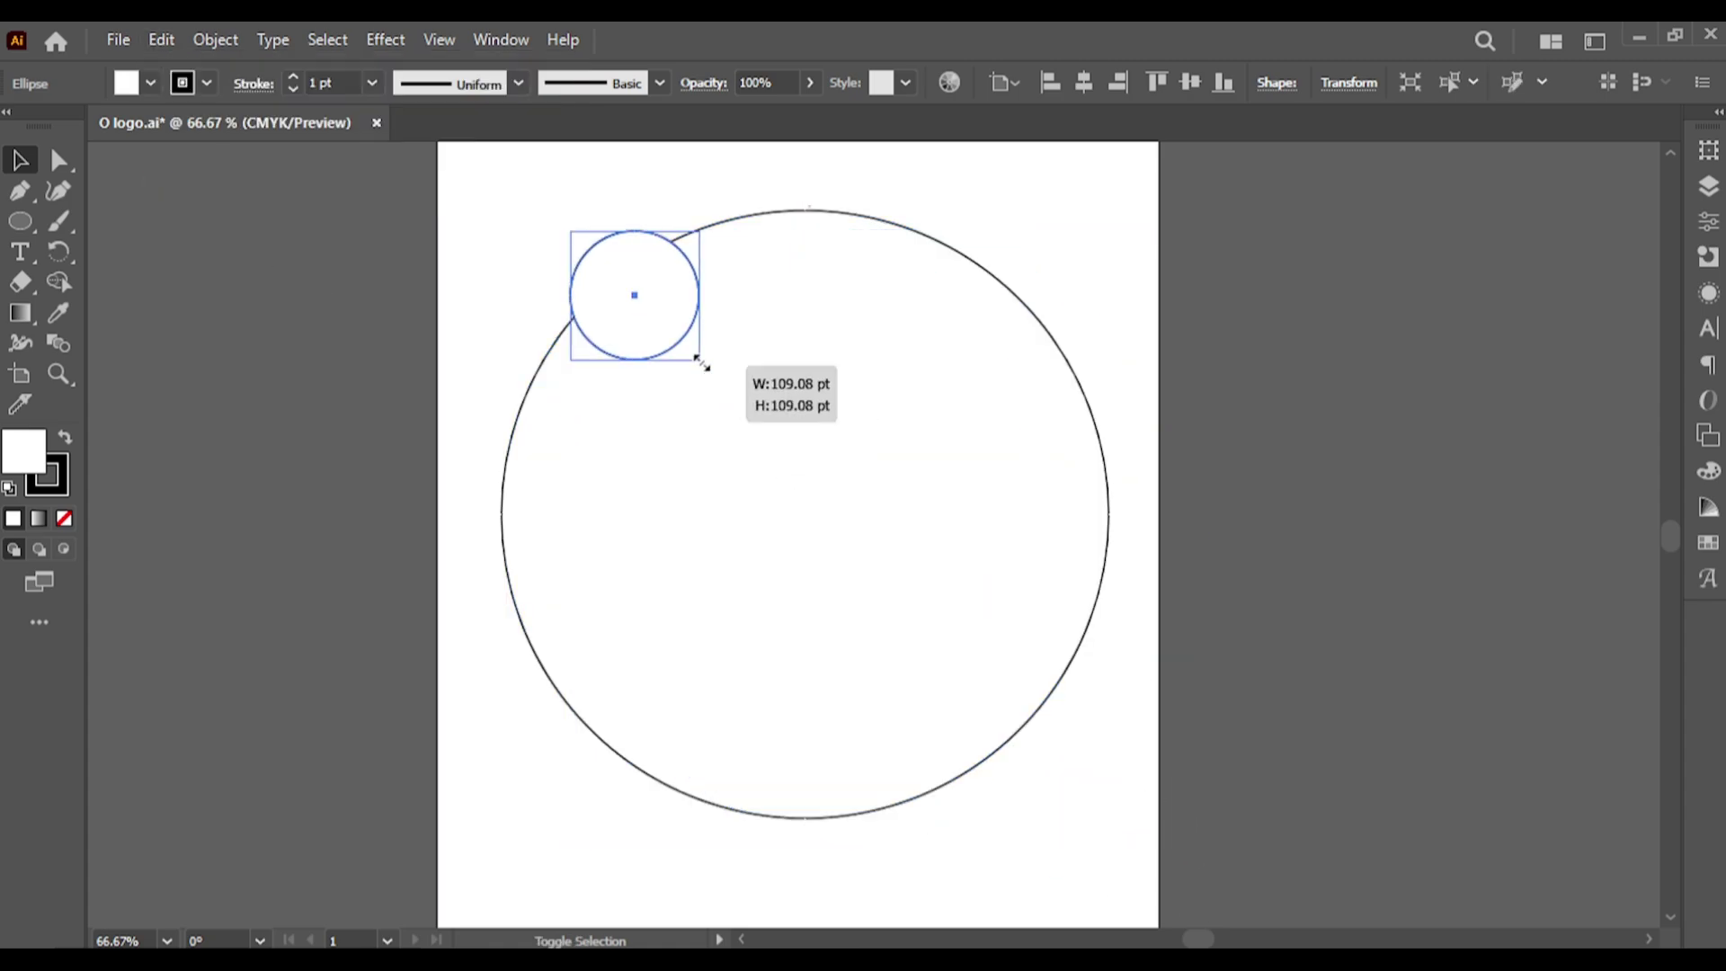
# Step: Centre the small circle horizontally and vertically inside the large circle
pyautogui.click(834, 596)
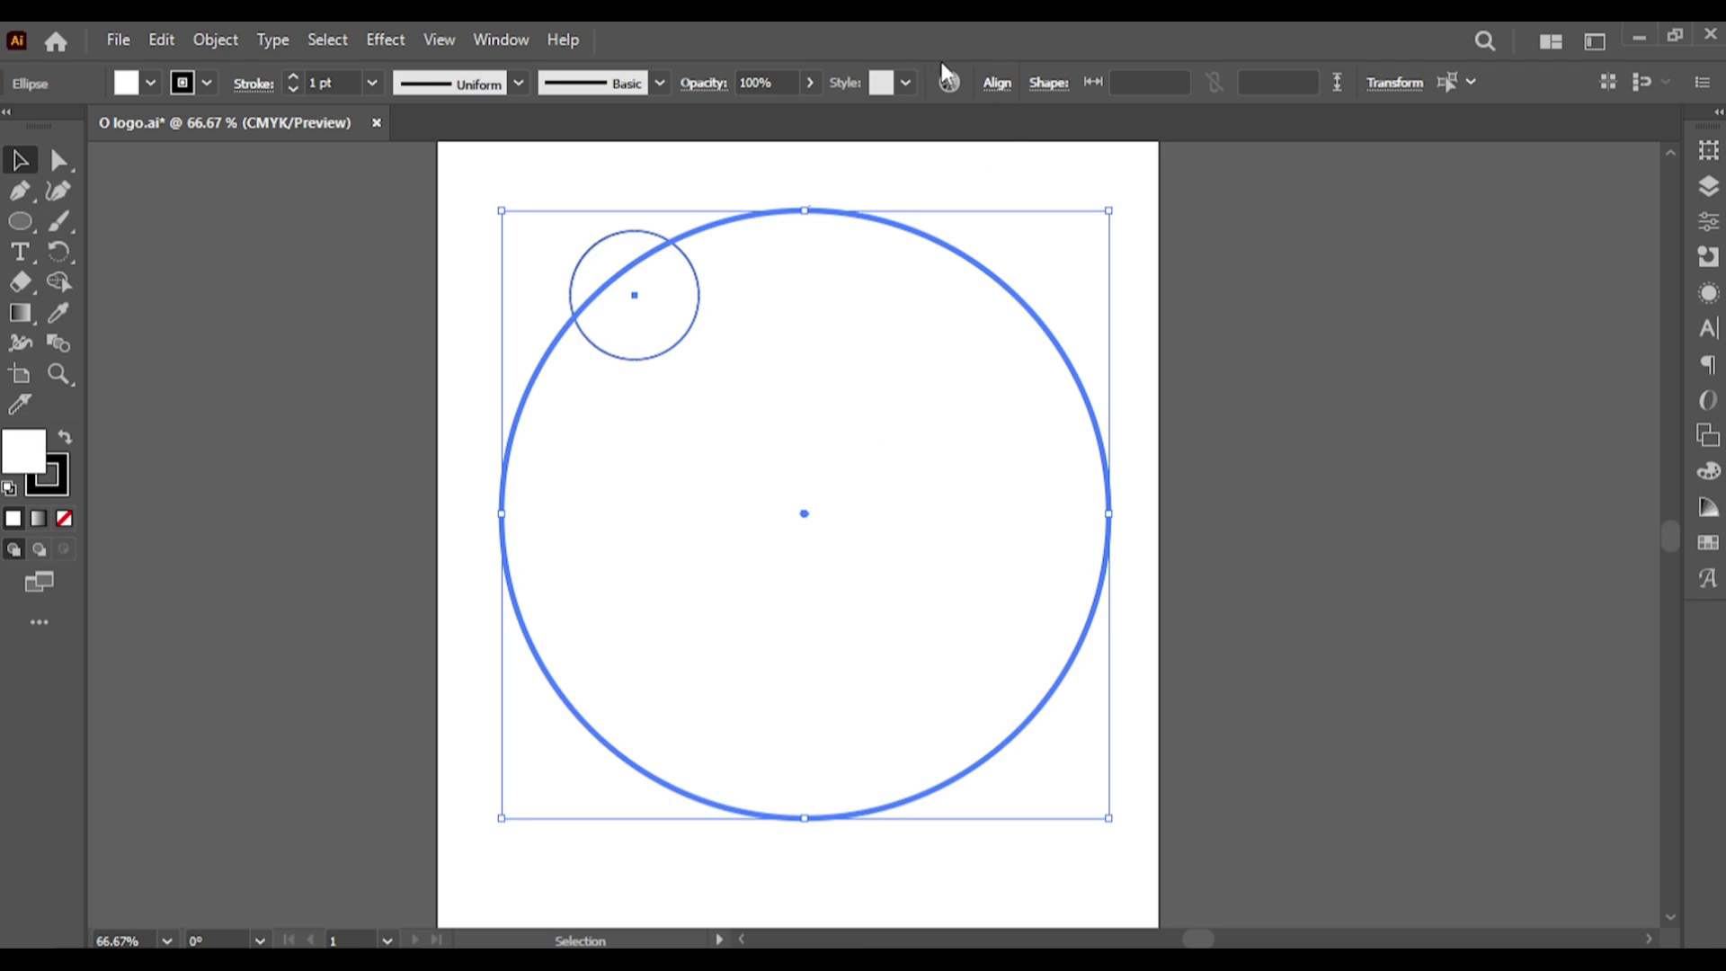
pyautogui.click(998, 84)
pyautogui.click(773, 155)
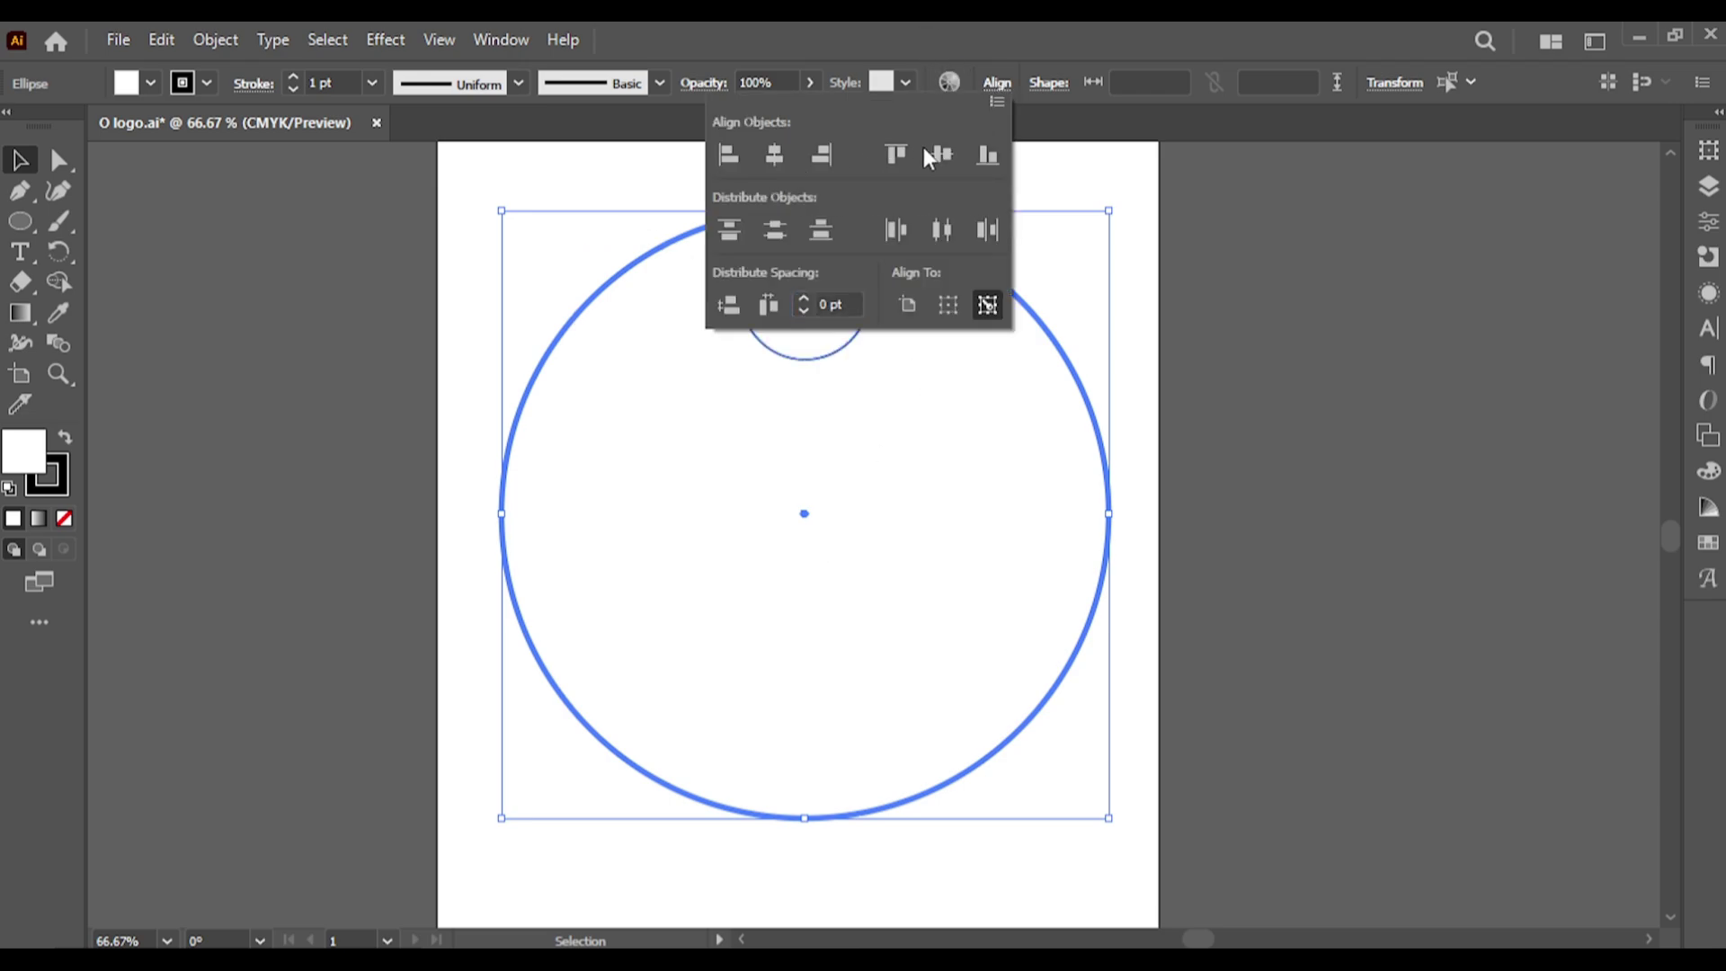
pyautogui.click(942, 155)
pyautogui.click(1185, 394)
# Step: Enlarge the inner circle slightly, re-centre it on the outer circle, and duplicate the outer circle upward
pyautogui.keyDown('shift'); pyautogui.click(800, 579); pyautogui.keyUp('shift')
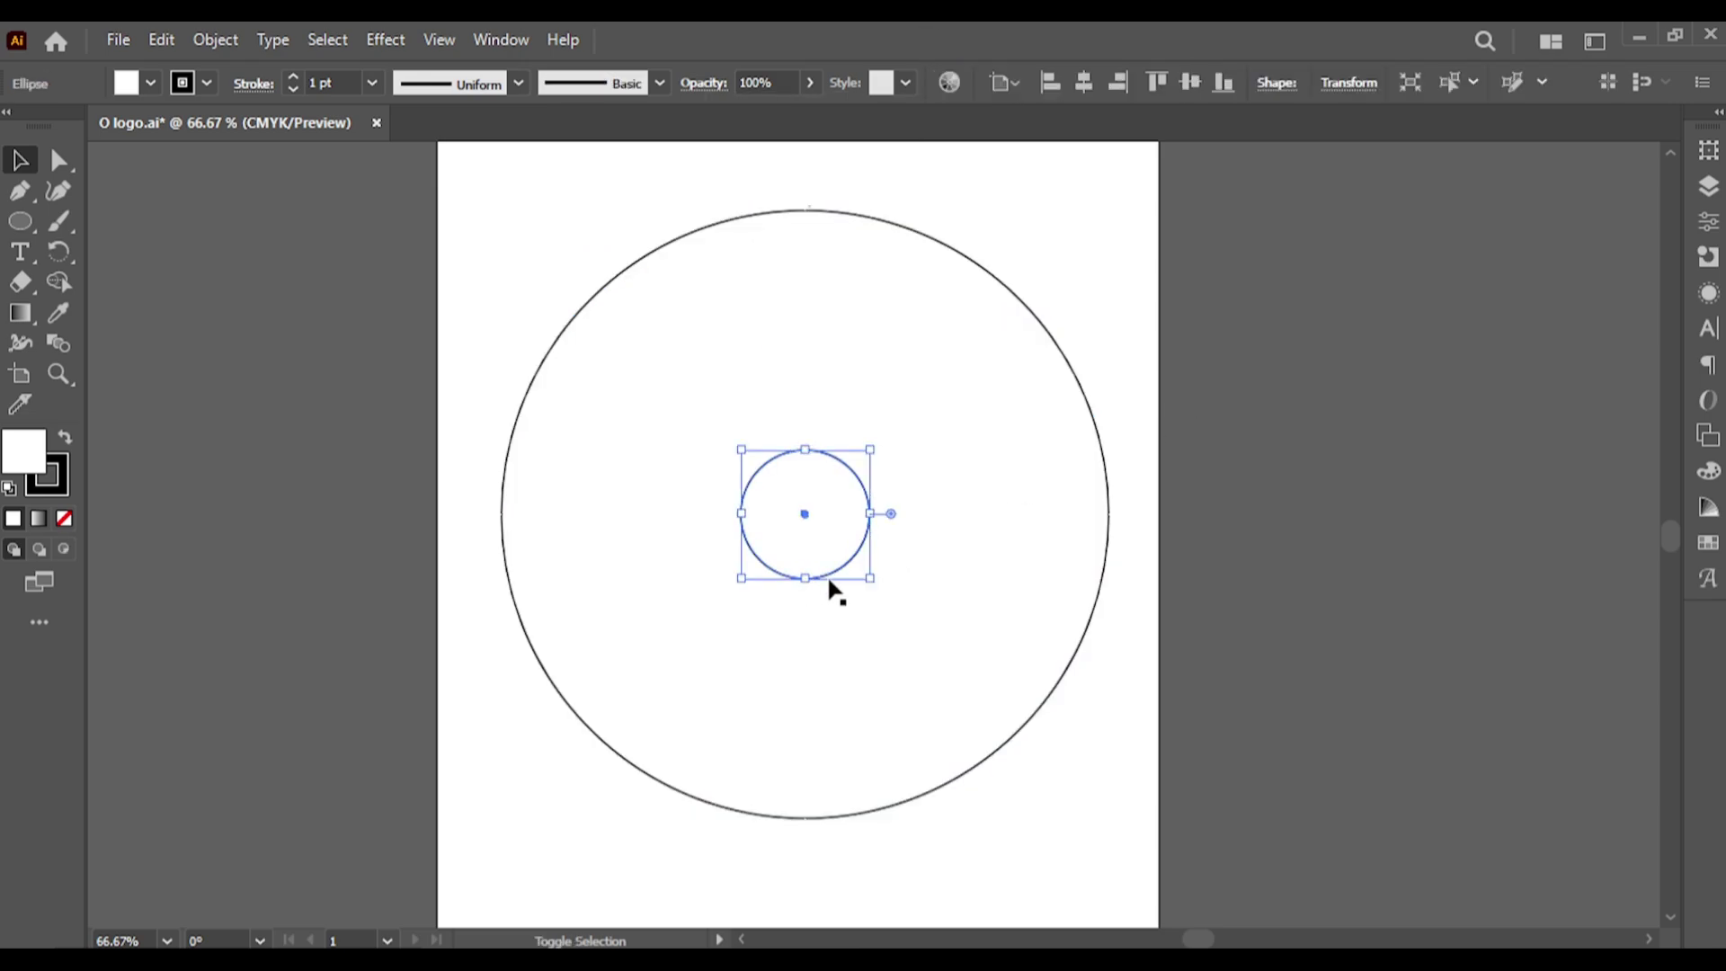
pyautogui.moveTo(870, 578); pyautogui.dragTo(908, 619)
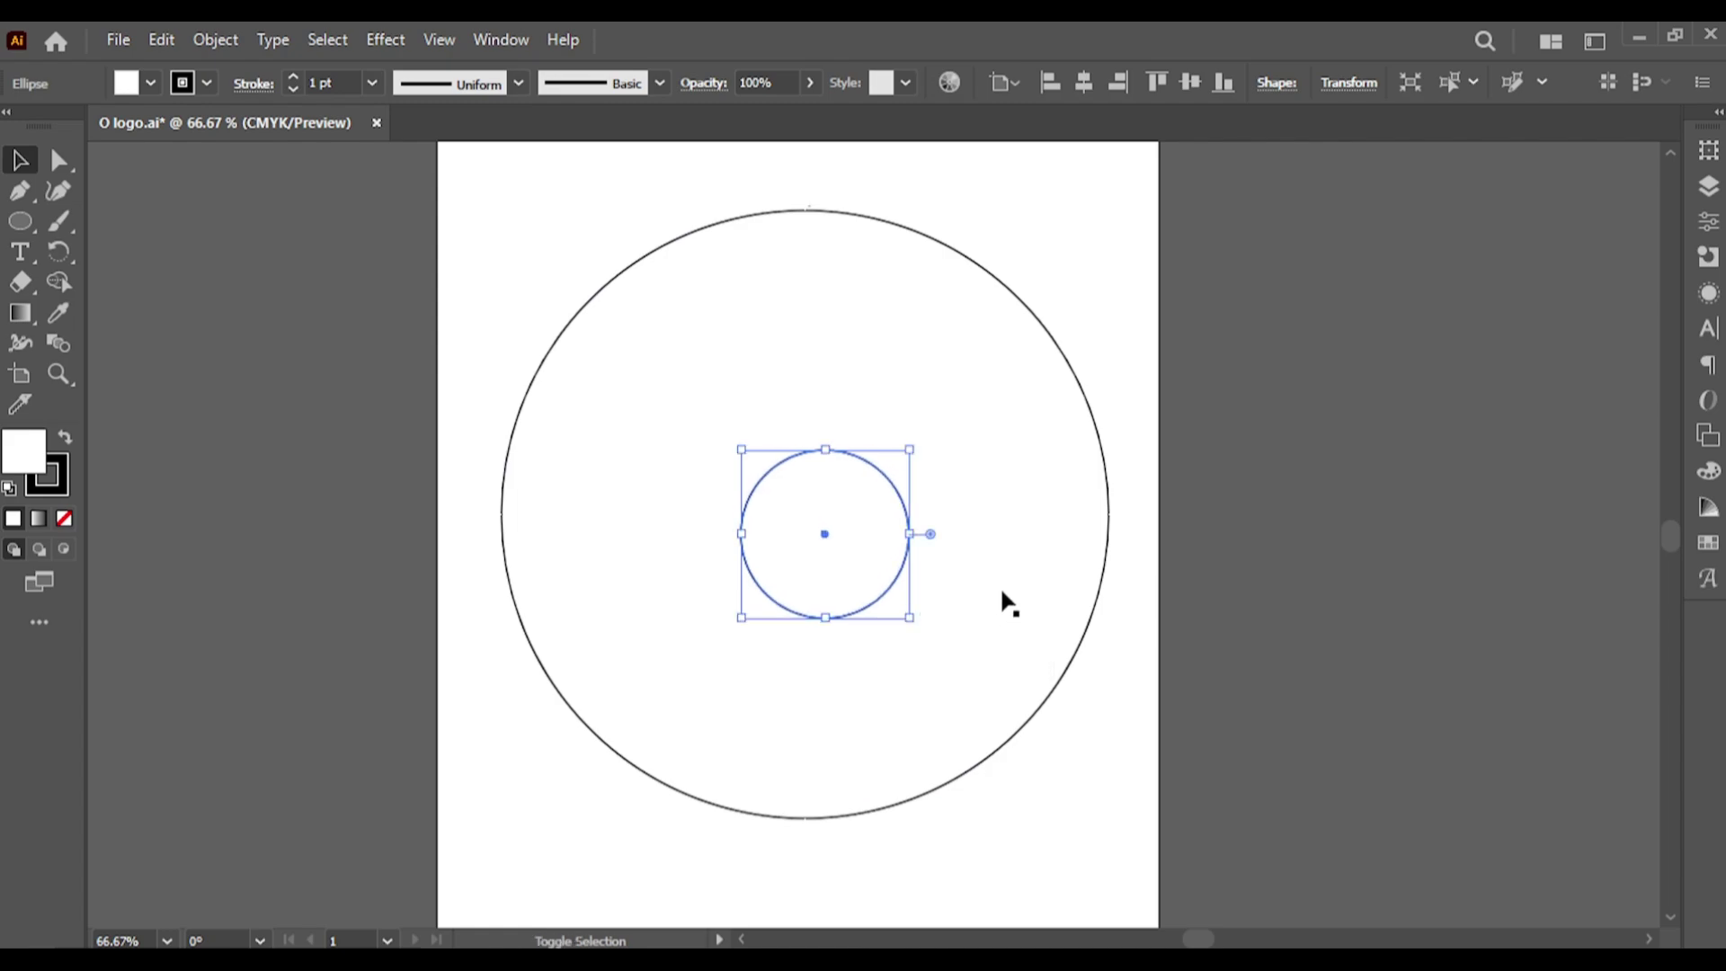
pyautogui.keyDown('shift'); pyautogui.click(952, 580); pyautogui.keyUp('shift')
pyautogui.click(975, 563)
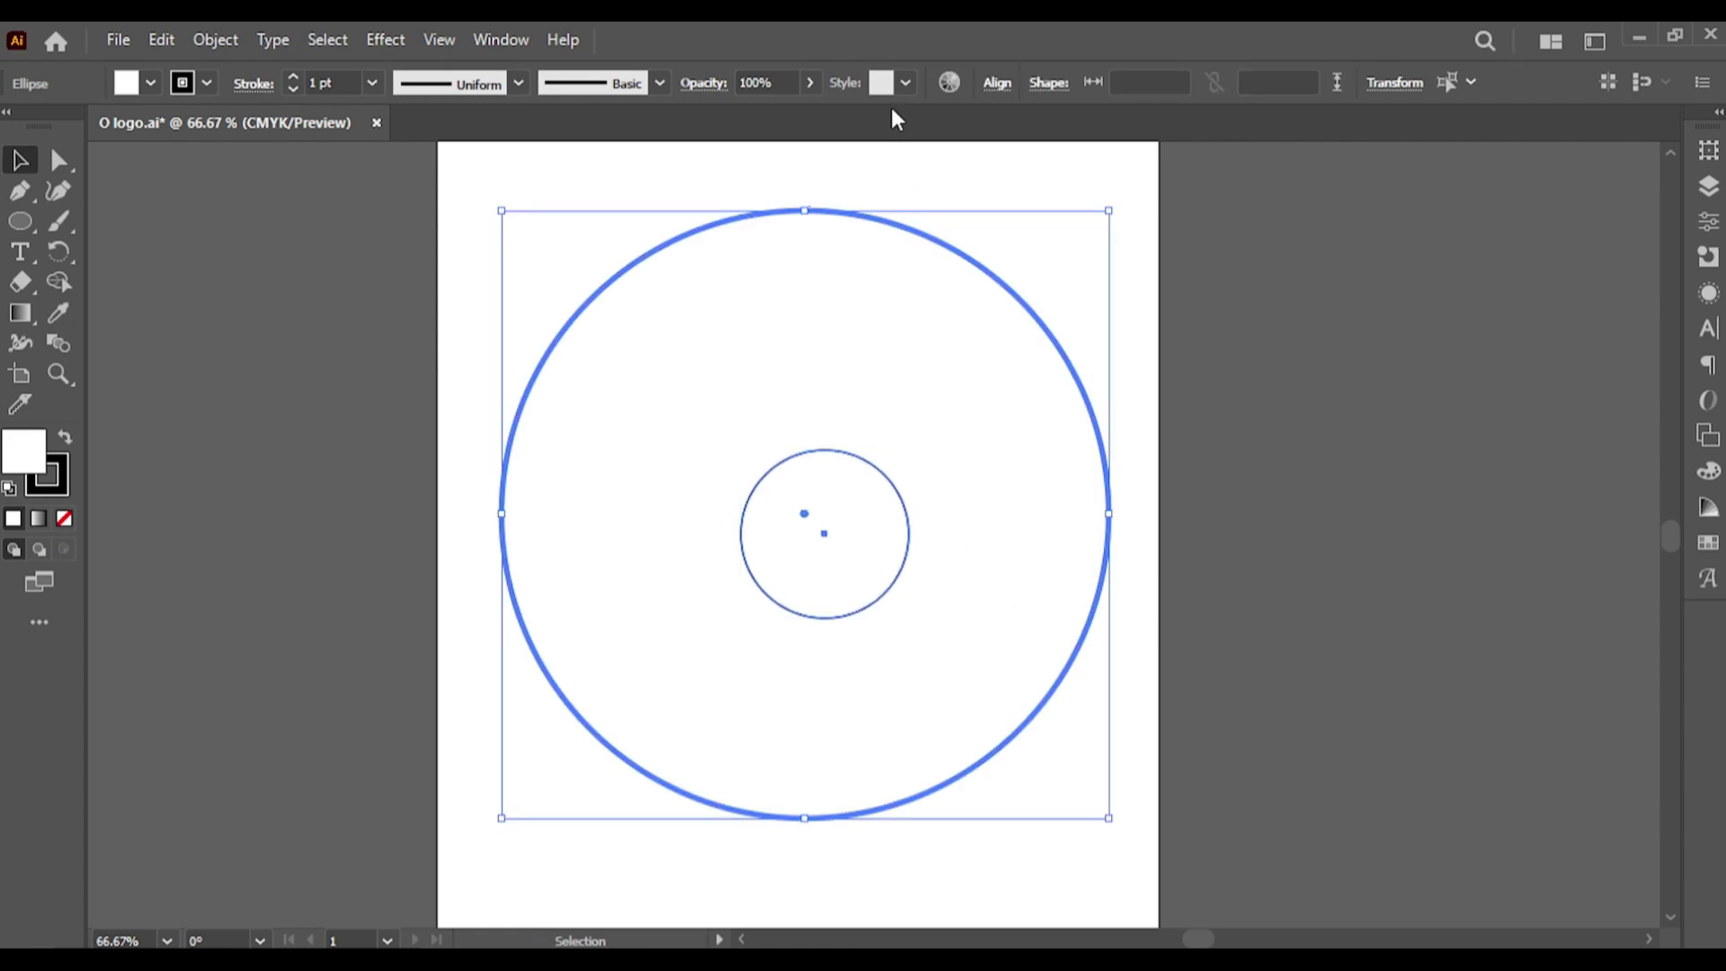
pyautogui.click(997, 82)
pyautogui.click(773, 154)
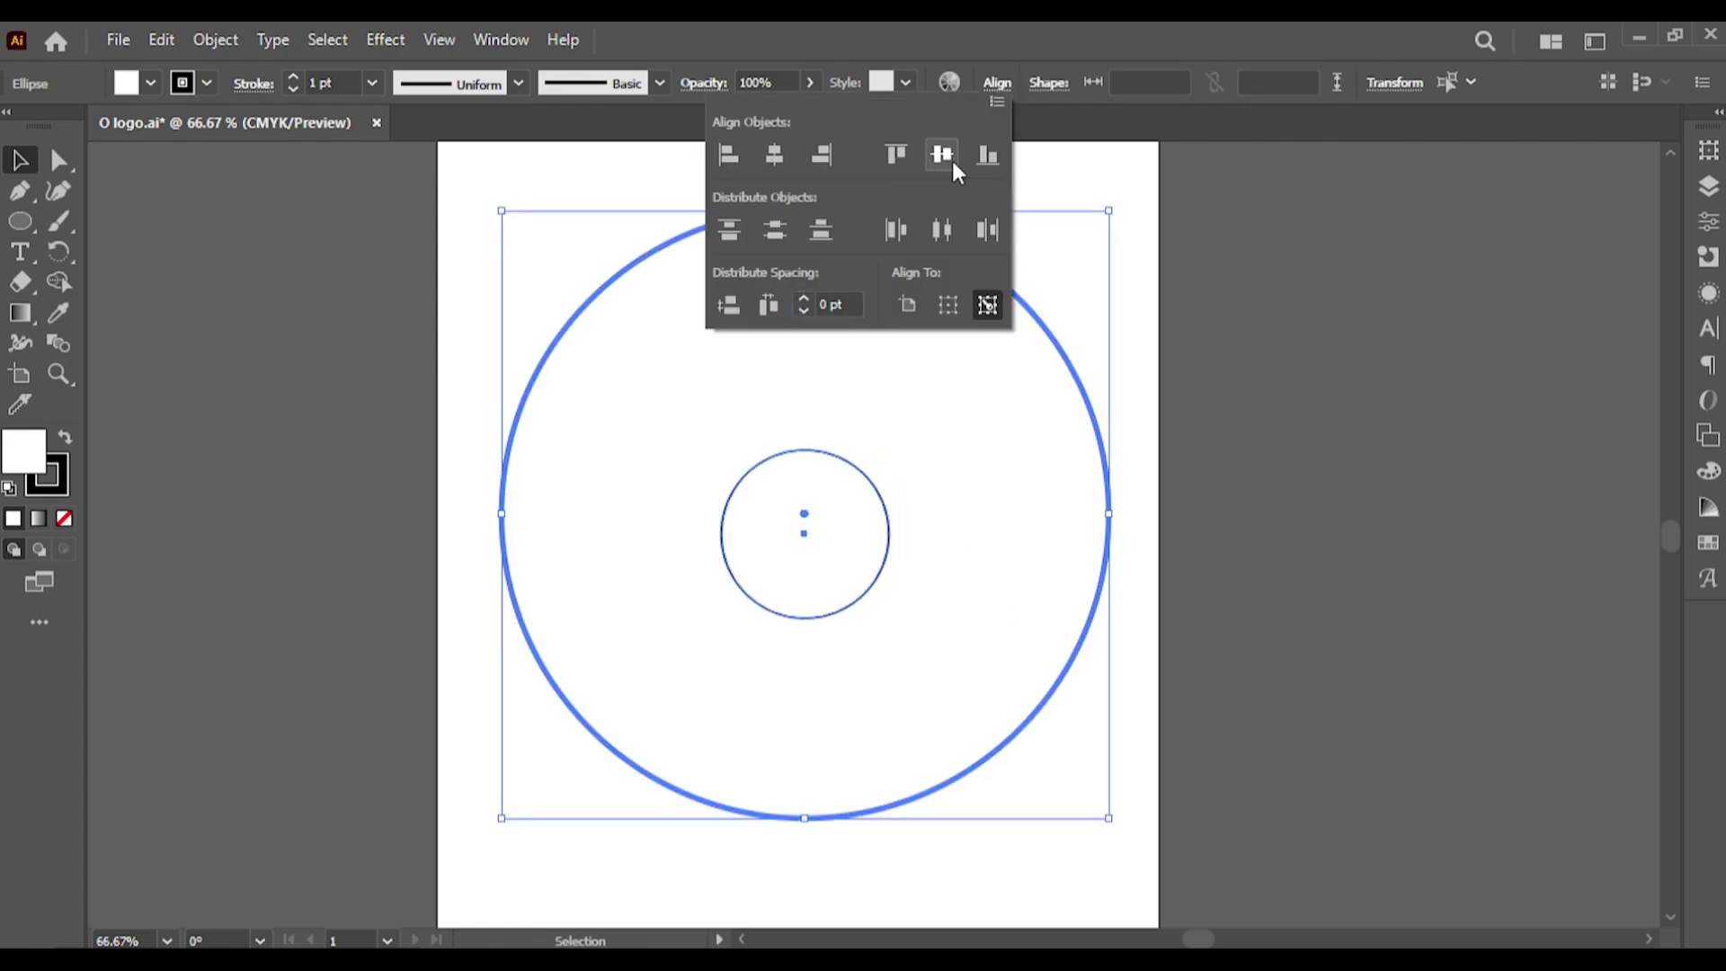
pyautogui.click(951, 154)
pyautogui.click(1245, 323)
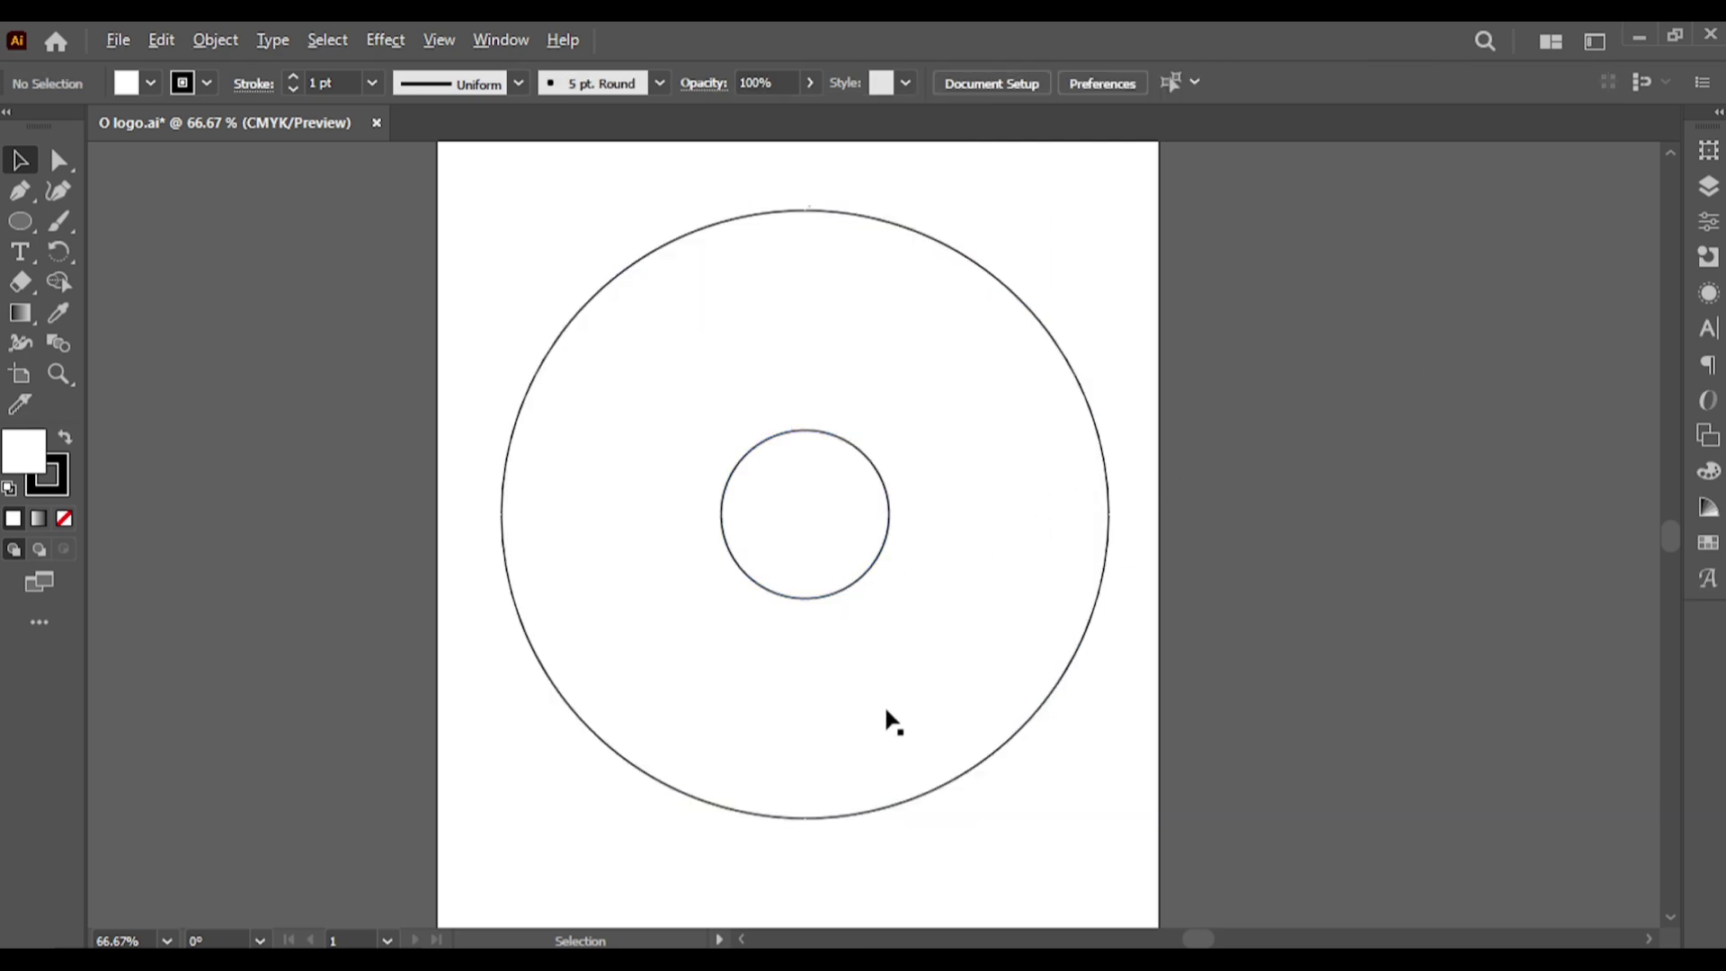
pyautogui.moveTo(893, 722); pyautogui.dragTo(888, 686)
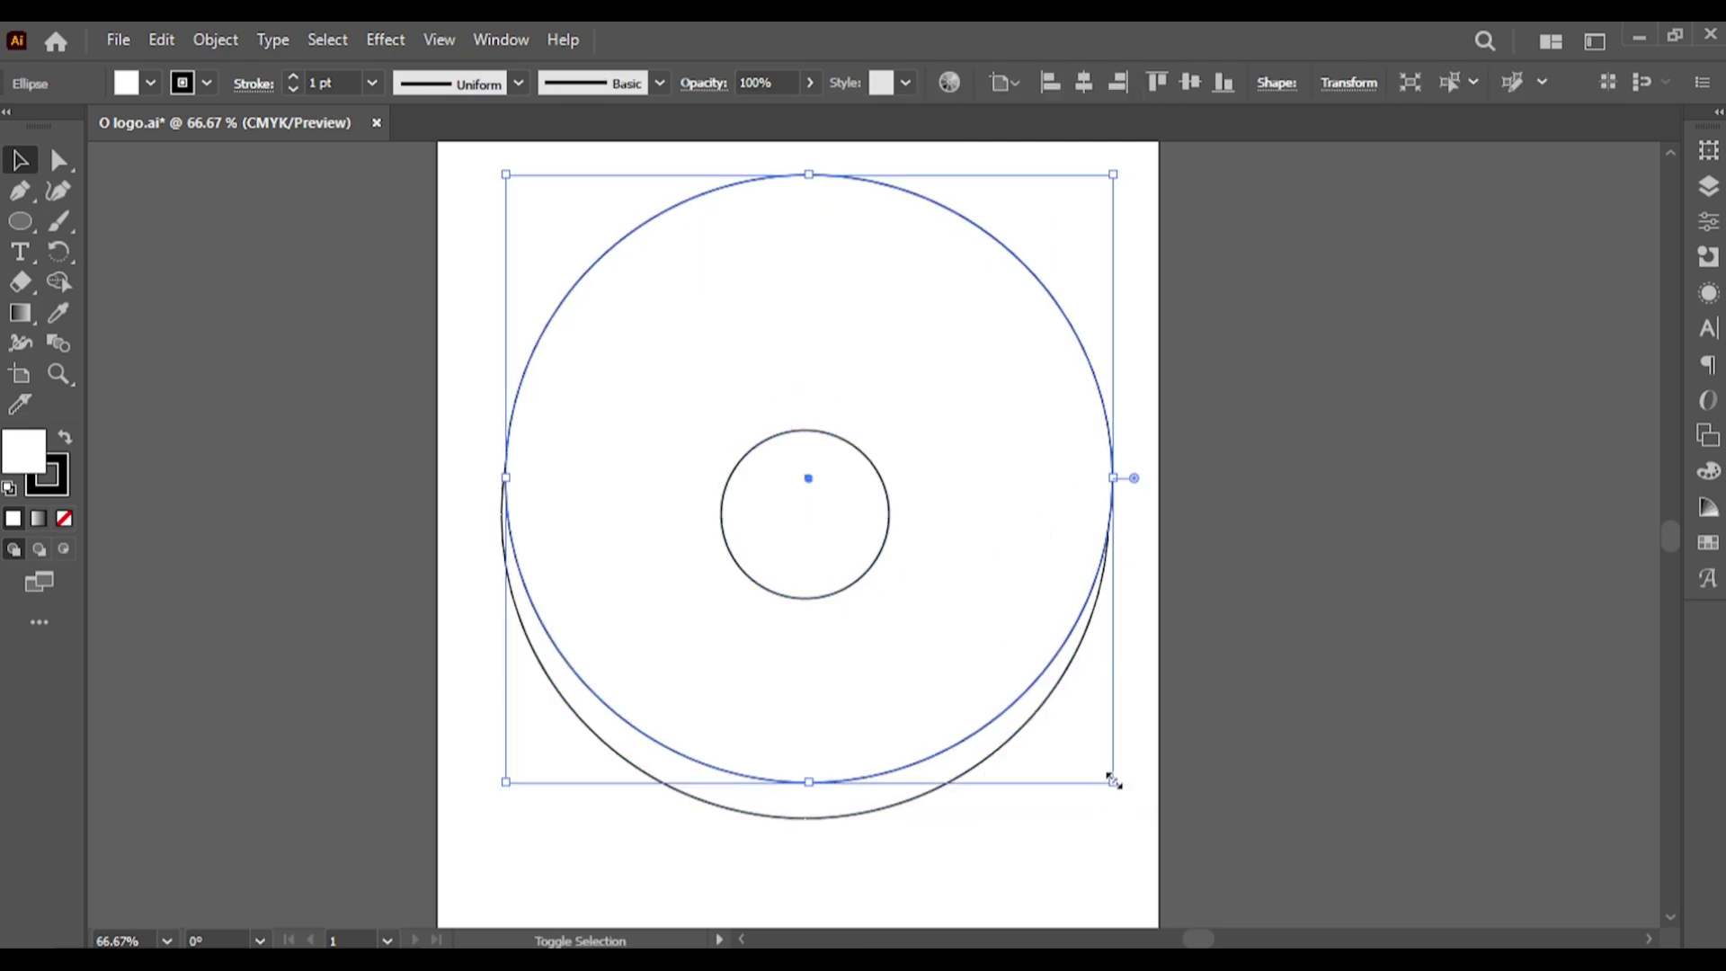
# Step: Shrink the duplicate circle and align its top with the outer circle's top
pyautogui.moveTo(1114, 782); pyautogui.dragTo(932, 585)
pyautogui.moveTo(764, 320)
pyautogui.mouseDown()
pyautogui.moveTo(861, 352)
pyautogui.moveTo(857, 371)
pyautogui.mouseUp()
pyautogui.click(1042, 512)
pyautogui.keyDown('shift'); pyautogui.click(941, 451); pyautogui.keyUp('shift')
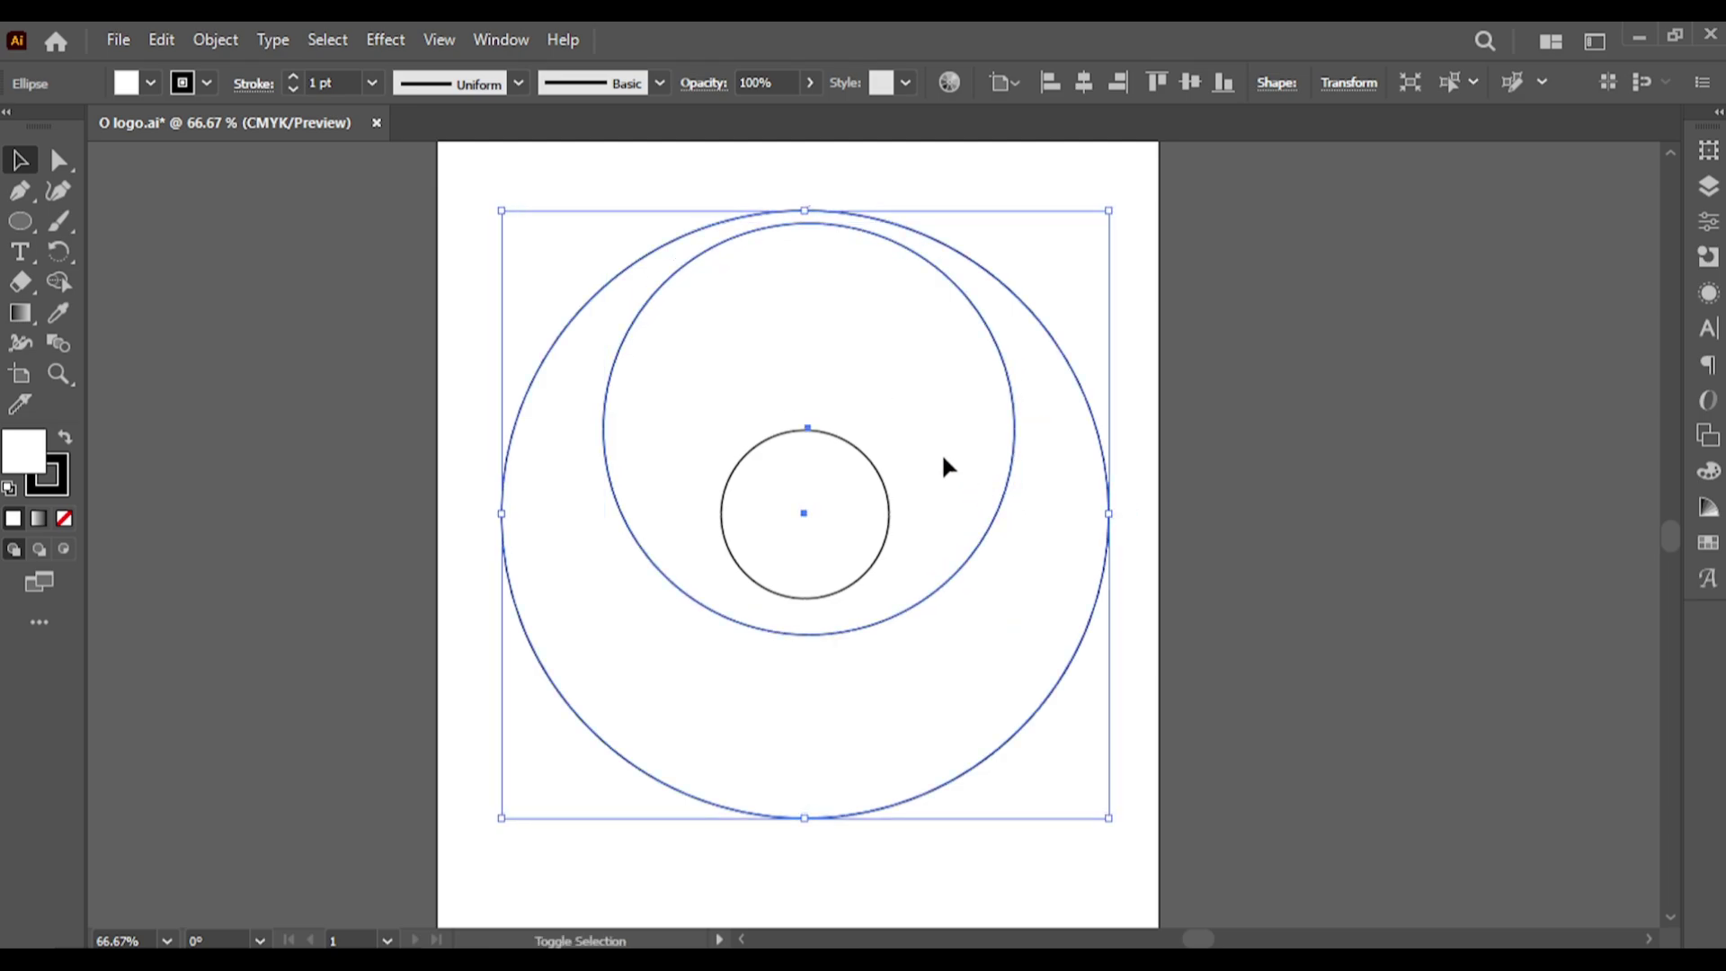
pyautogui.click(1033, 570)
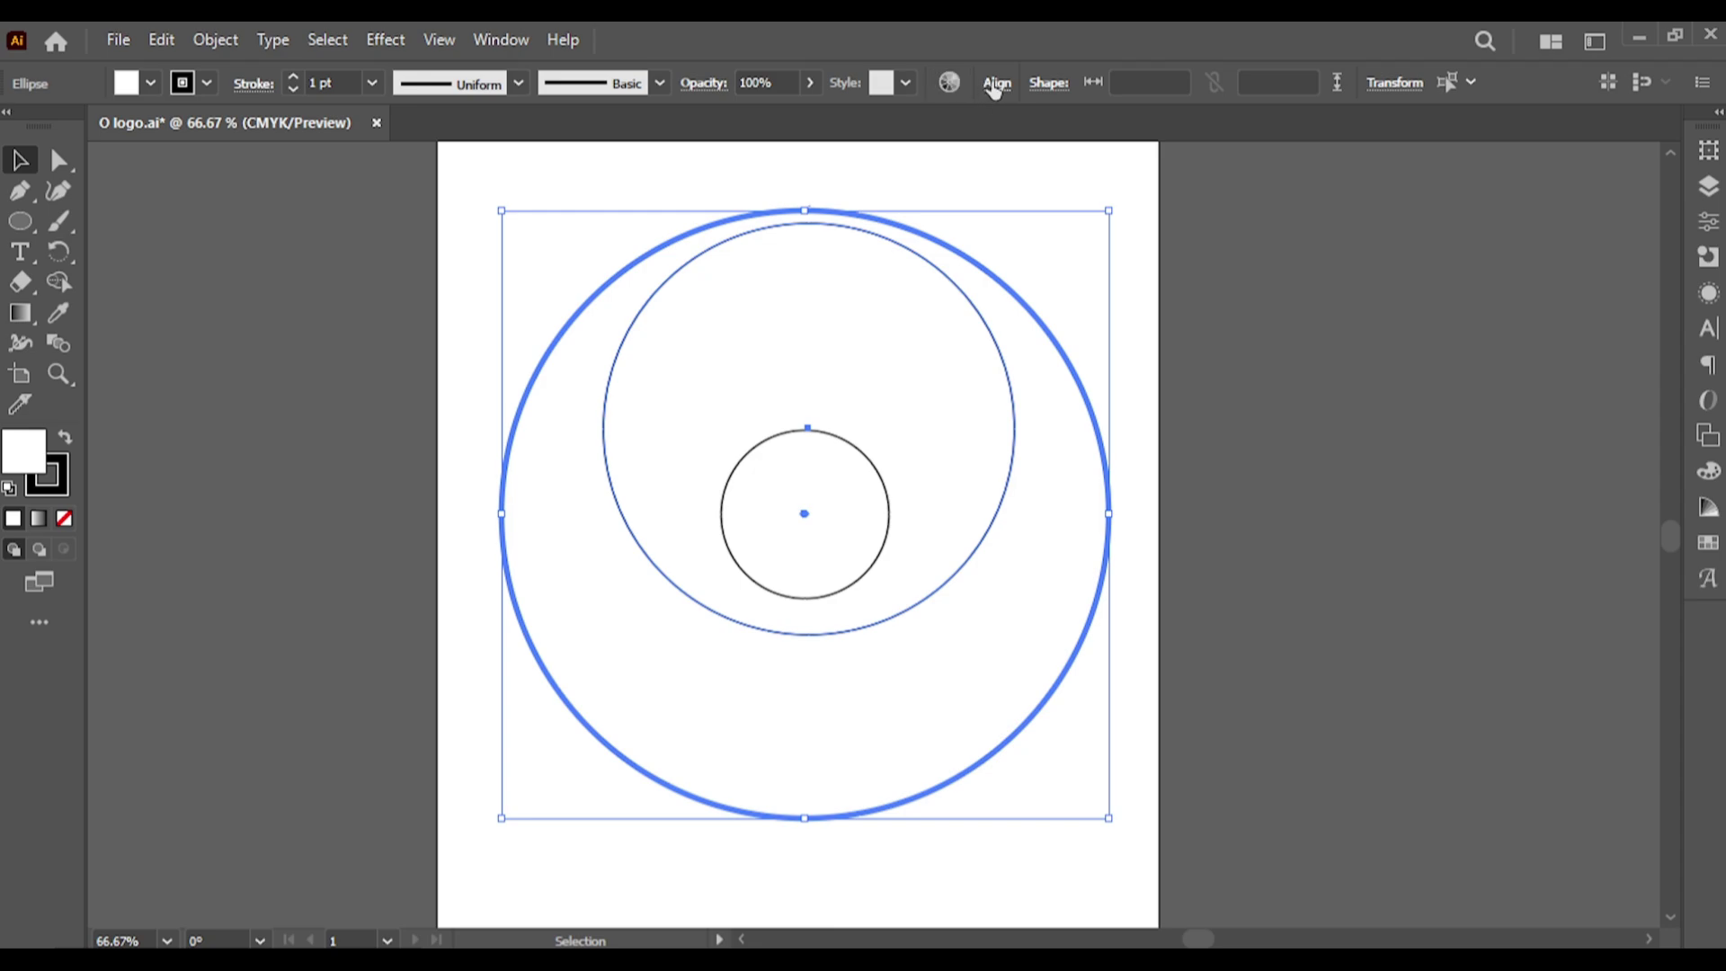
pyautogui.click(994, 85)
pyautogui.click(906, 153)
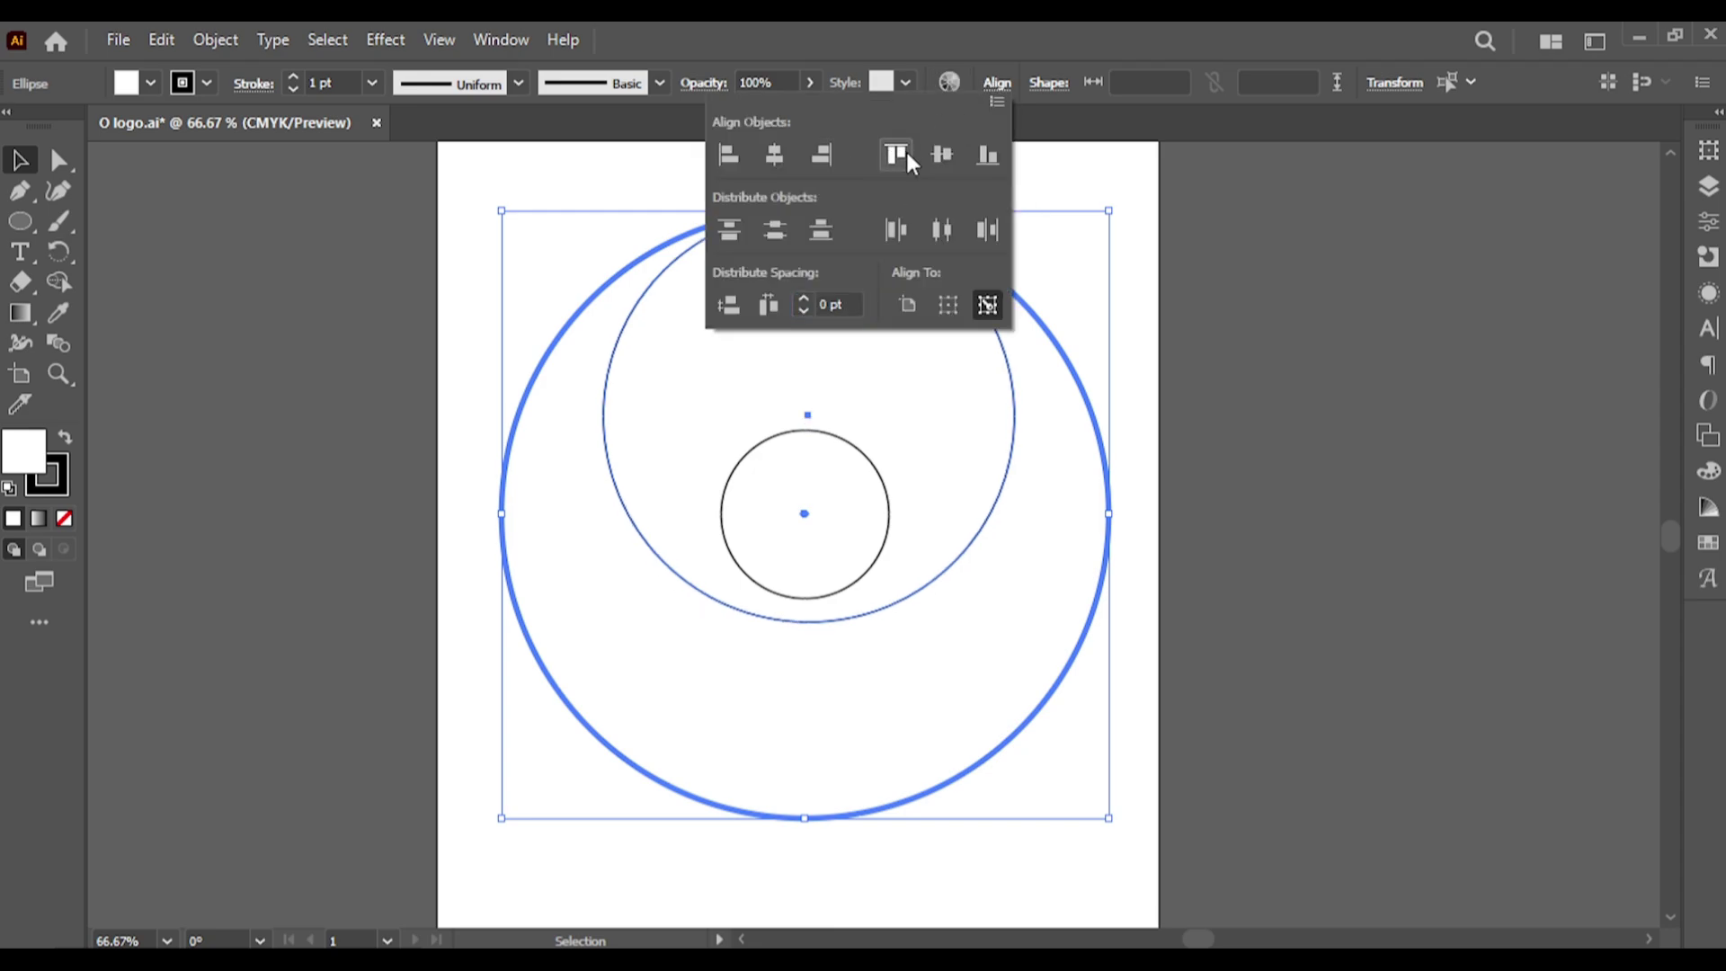
pyautogui.click(1300, 342)
# Step: Raise the middle circle's bottom edge to meet the inner circle's bottom
pyautogui.click(956, 505)
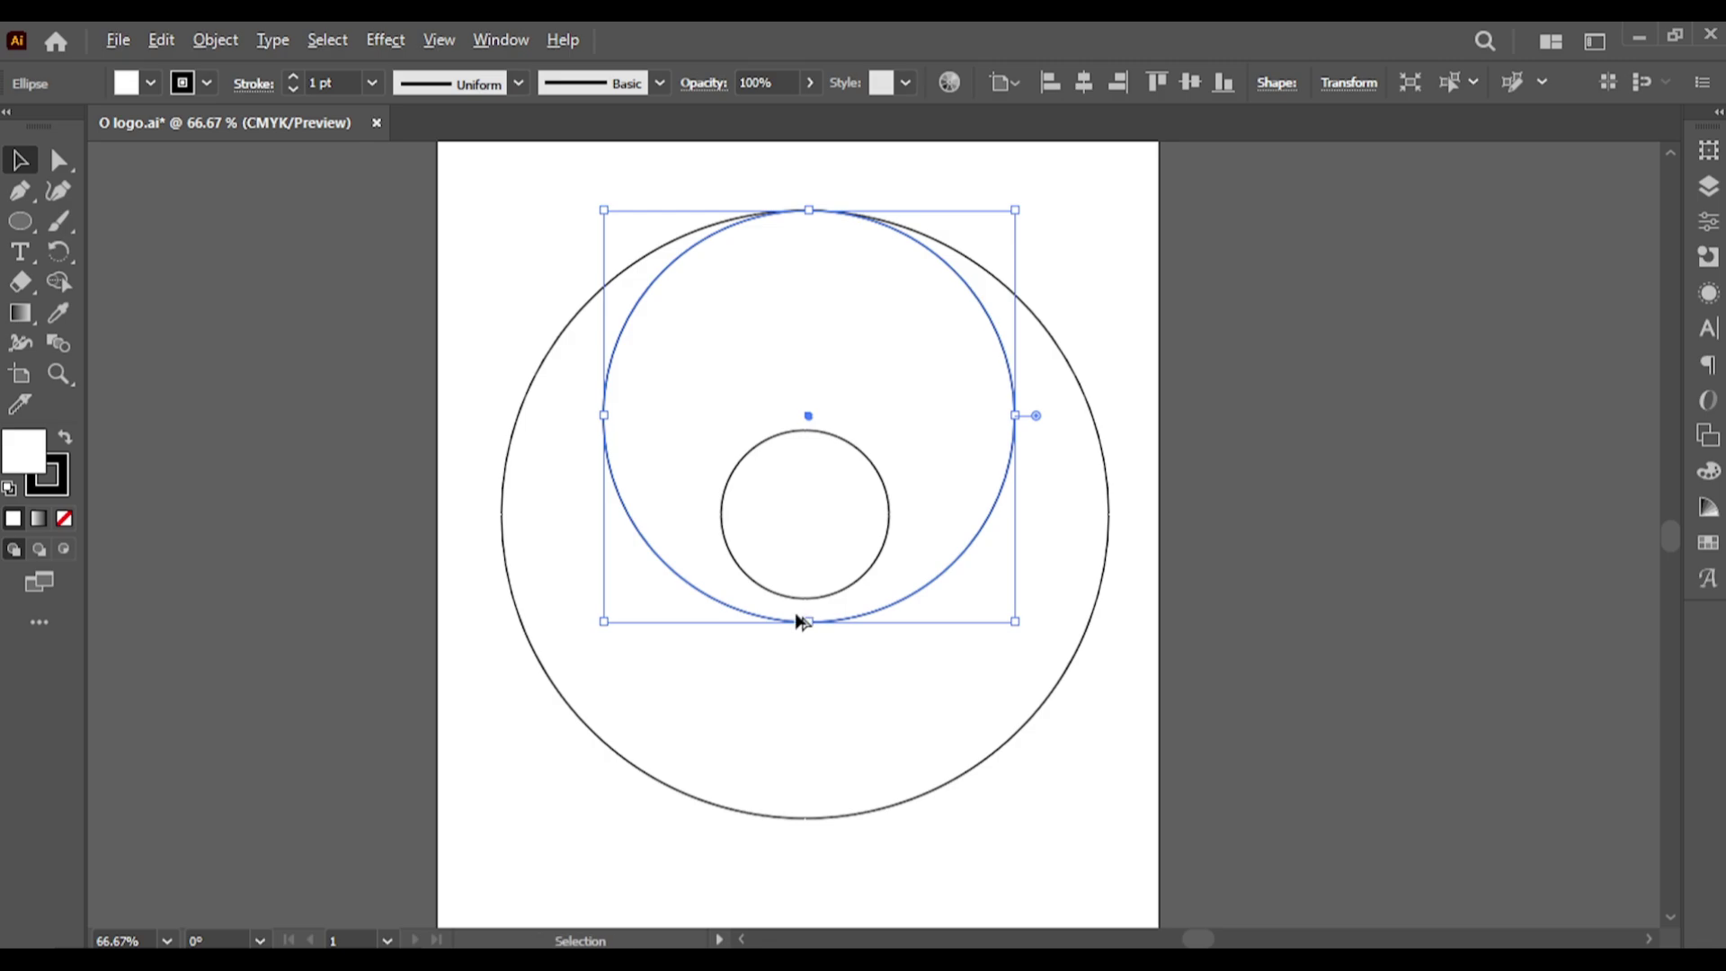
pyautogui.scroll(3, 809, 620)
pyautogui.scroll(2, 809, 620)
pyautogui.scroll(1, 813, 629)
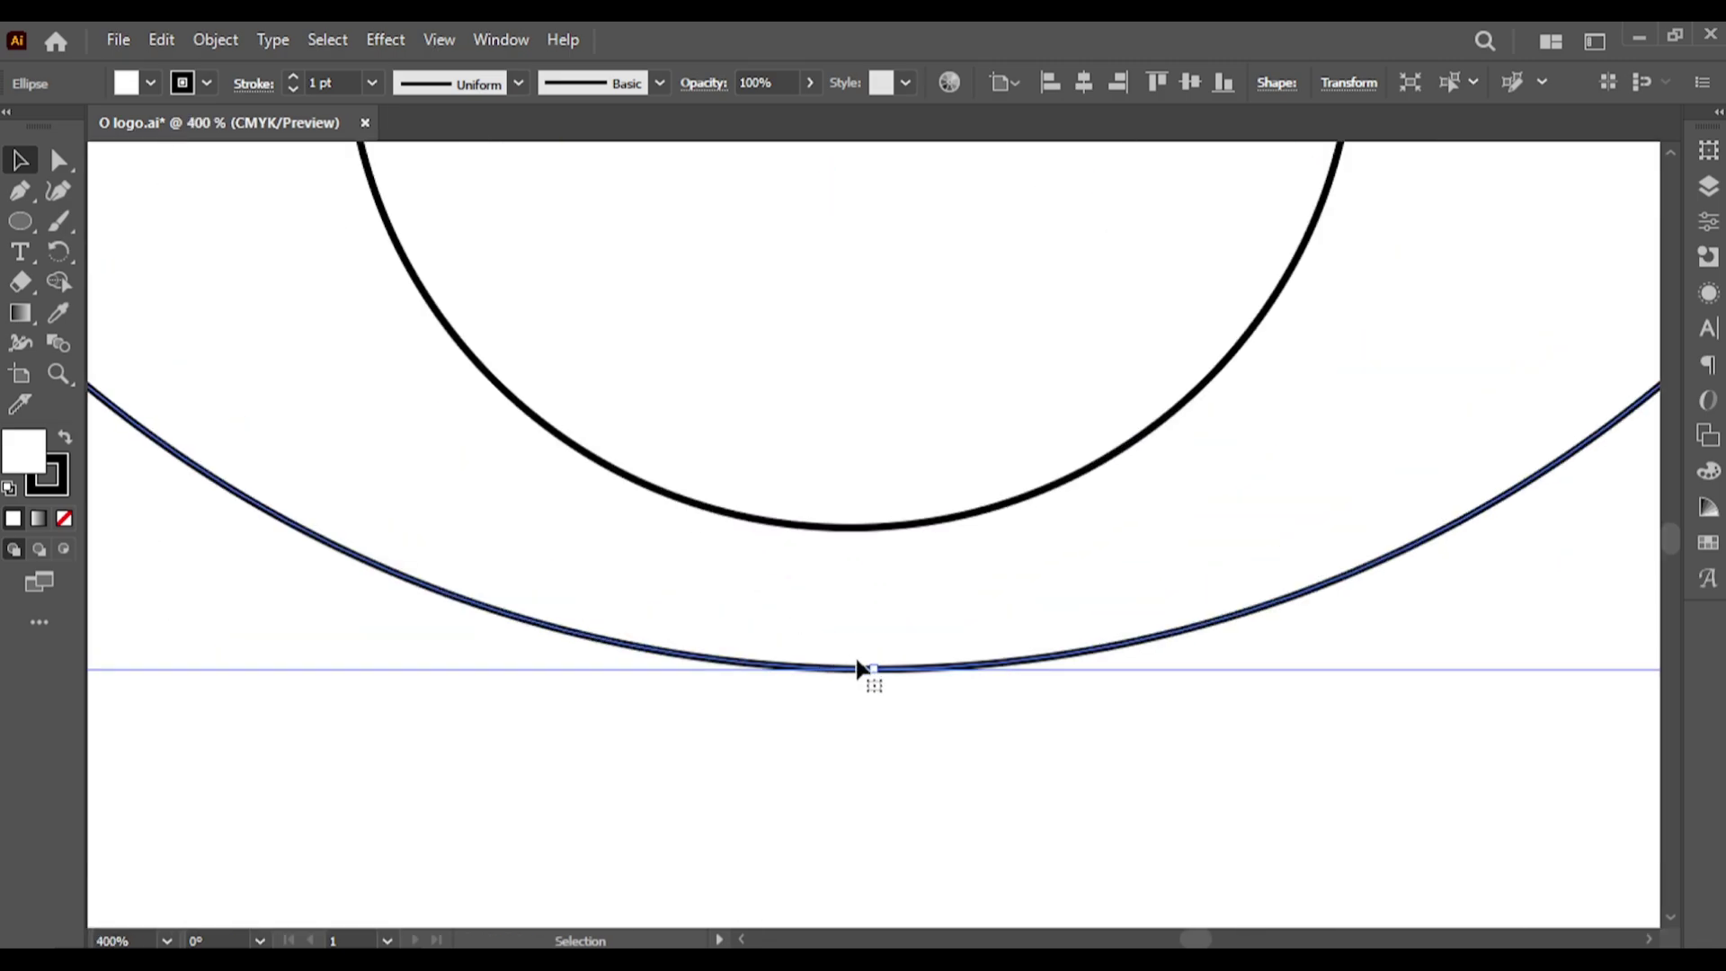
pyautogui.moveTo(873, 669); pyautogui.dragTo(868, 532)
pyautogui.scroll(-2, 867, 532)
pyautogui.scroll(-2, 867, 532)
pyautogui.scroll(-1, 867, 532)
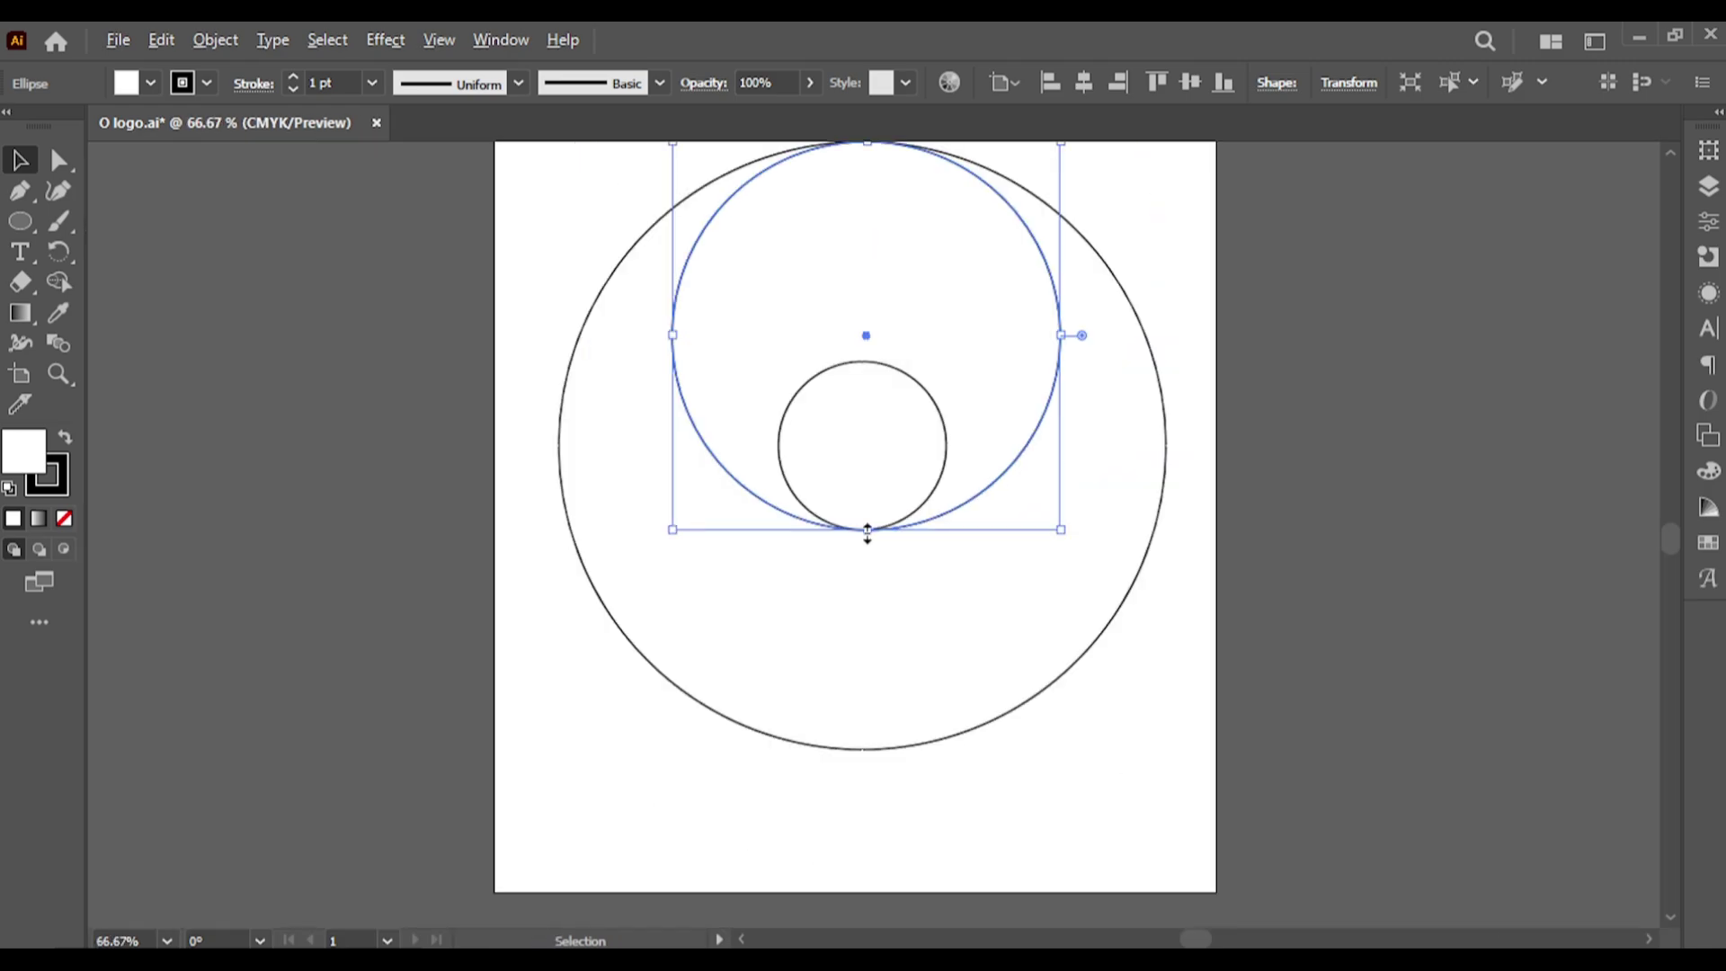
# Step: Centre the middle circle horizontally on the outer circle, then duplicate it down and right
pyautogui.keyDown('shift'); pyautogui.click(899, 668); pyautogui.keyUp('shift')
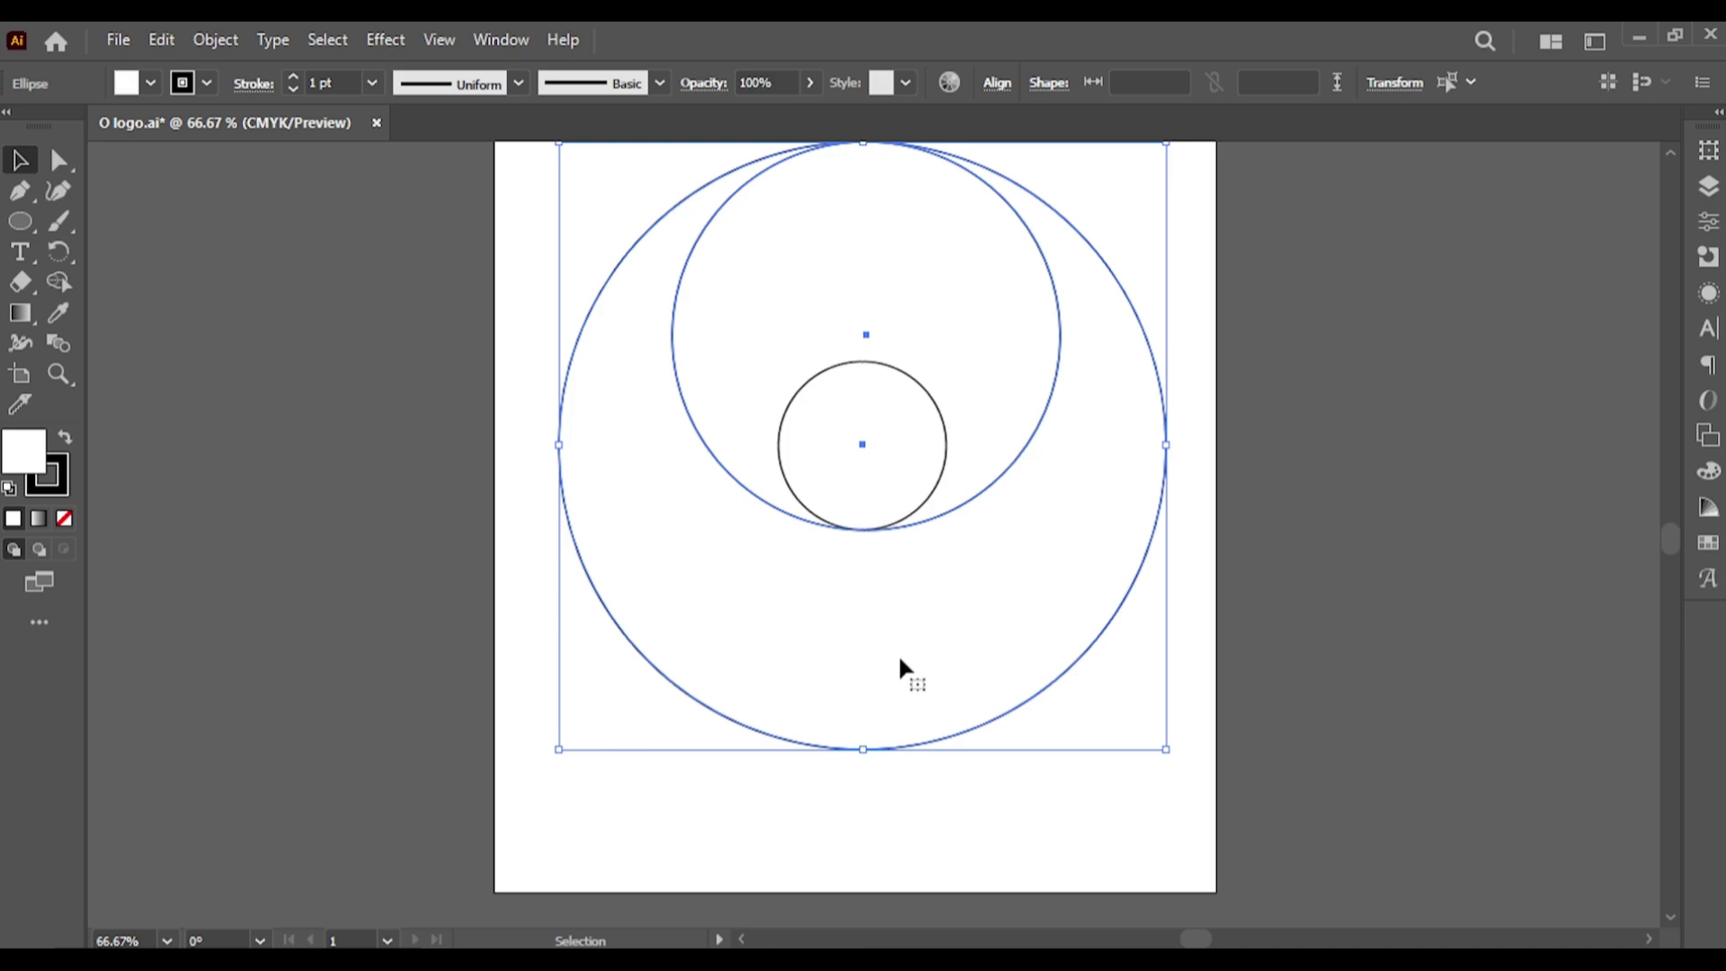
pyautogui.click(908, 612)
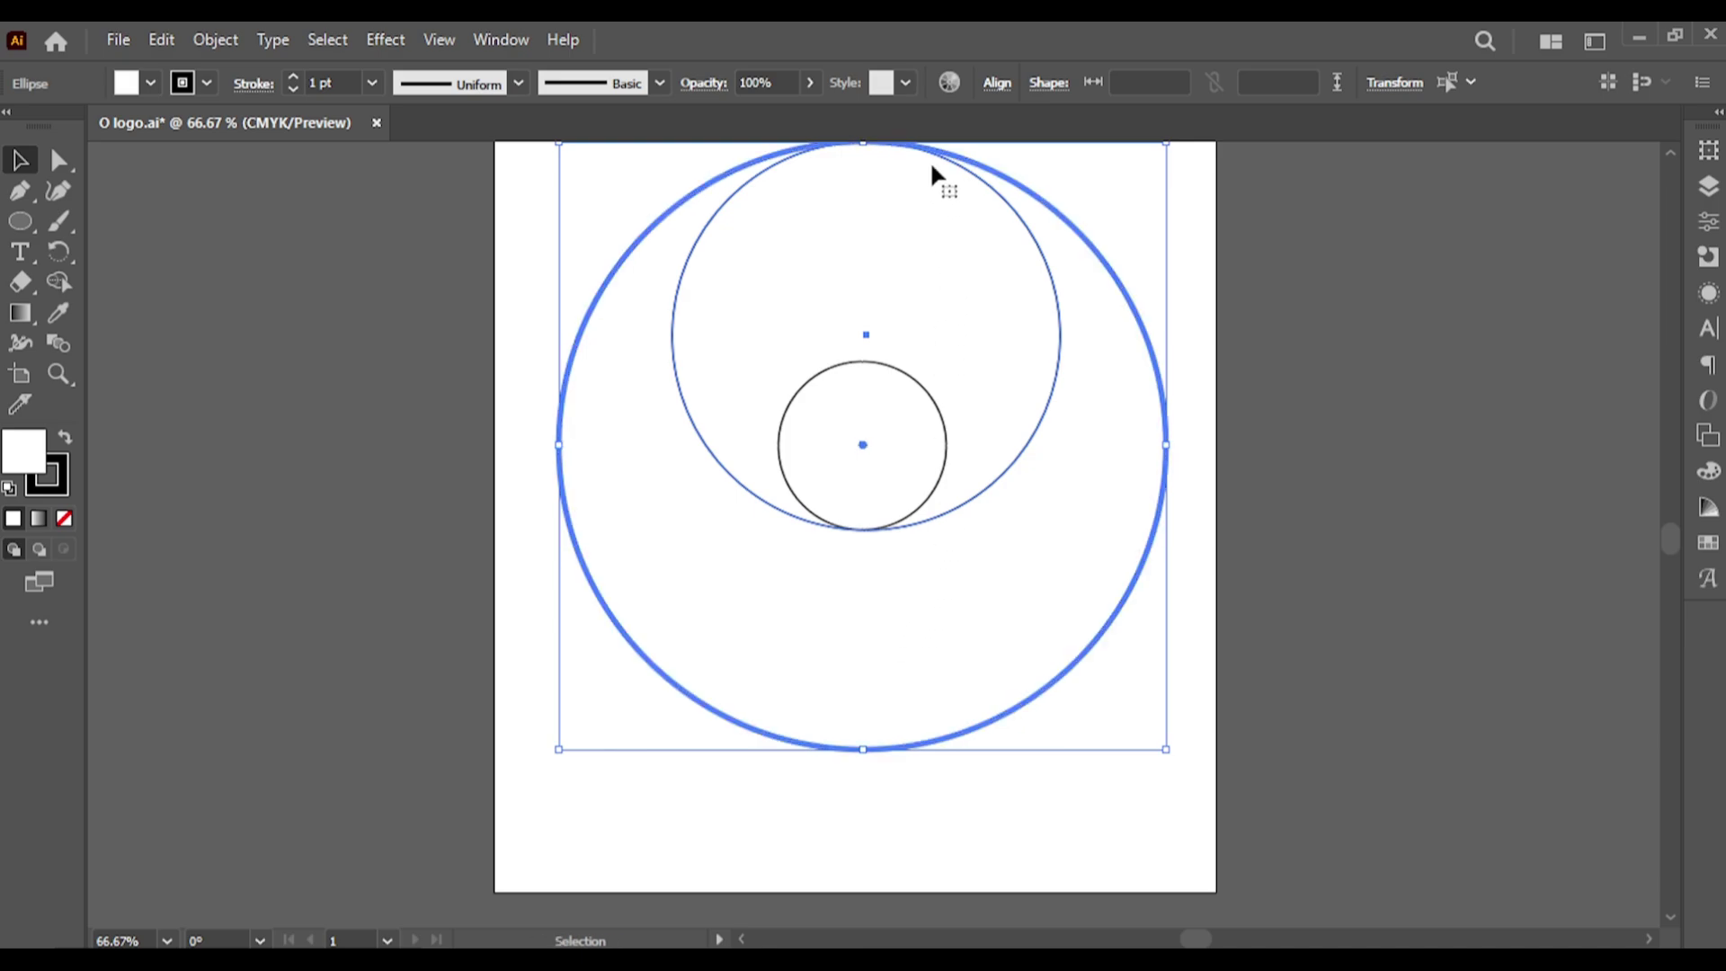
pyautogui.click(988, 84)
pyautogui.click(775, 155)
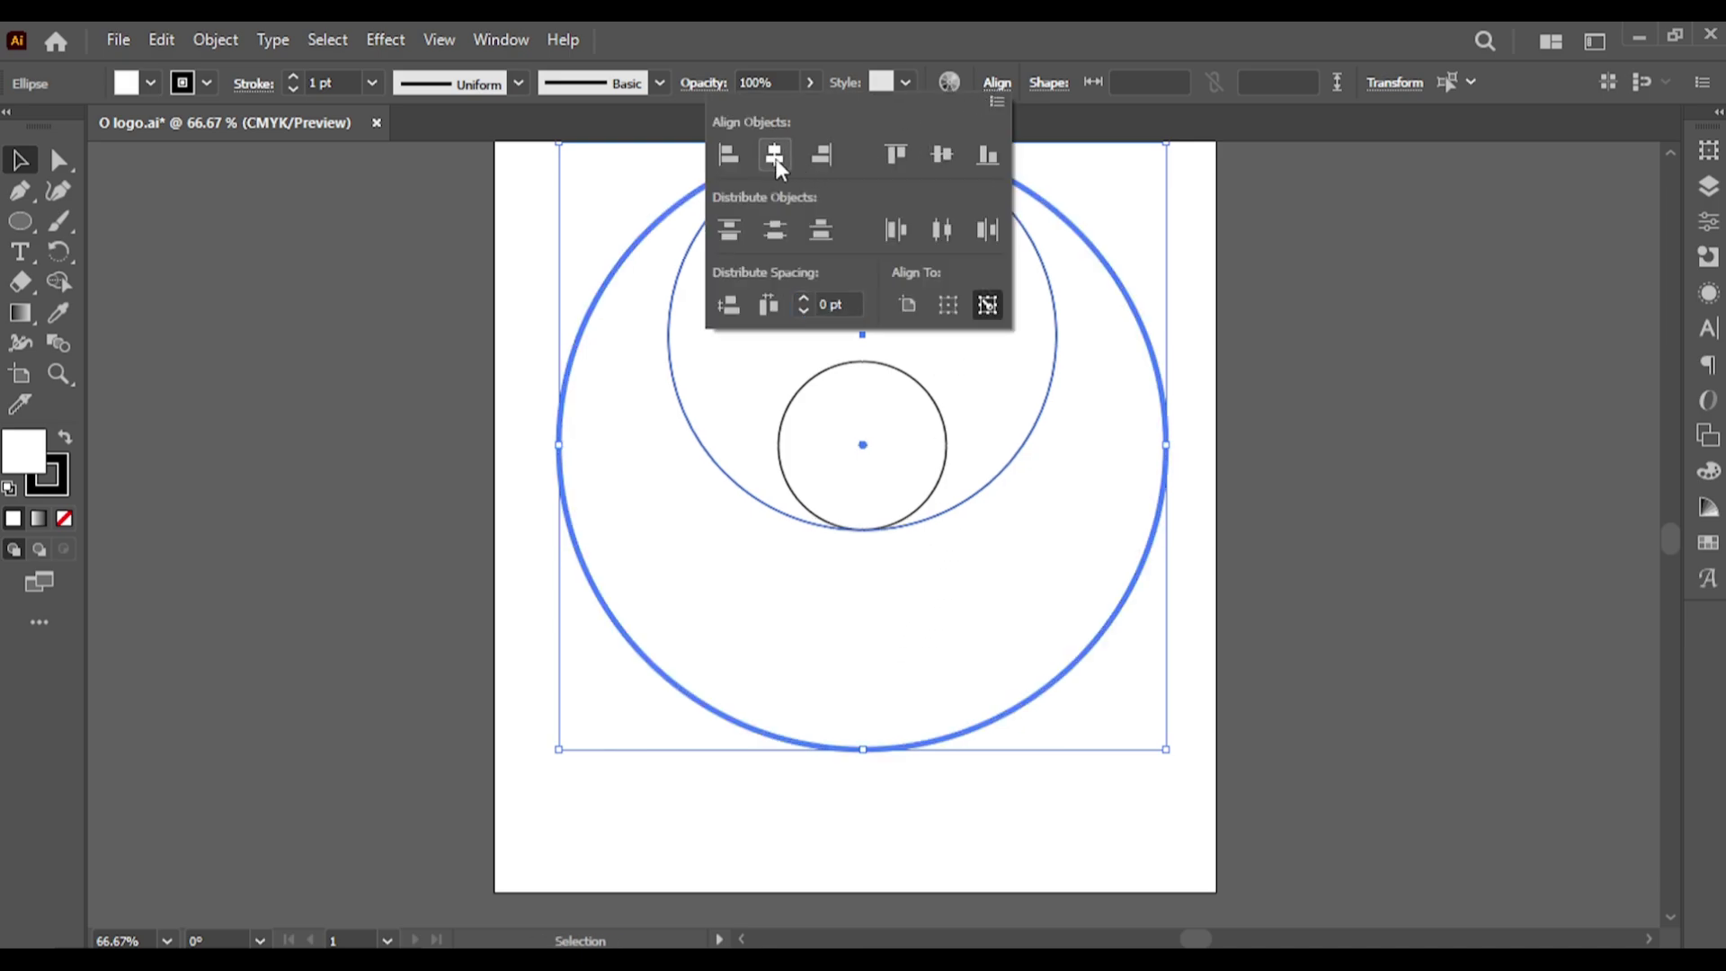
pyautogui.click(1400, 408)
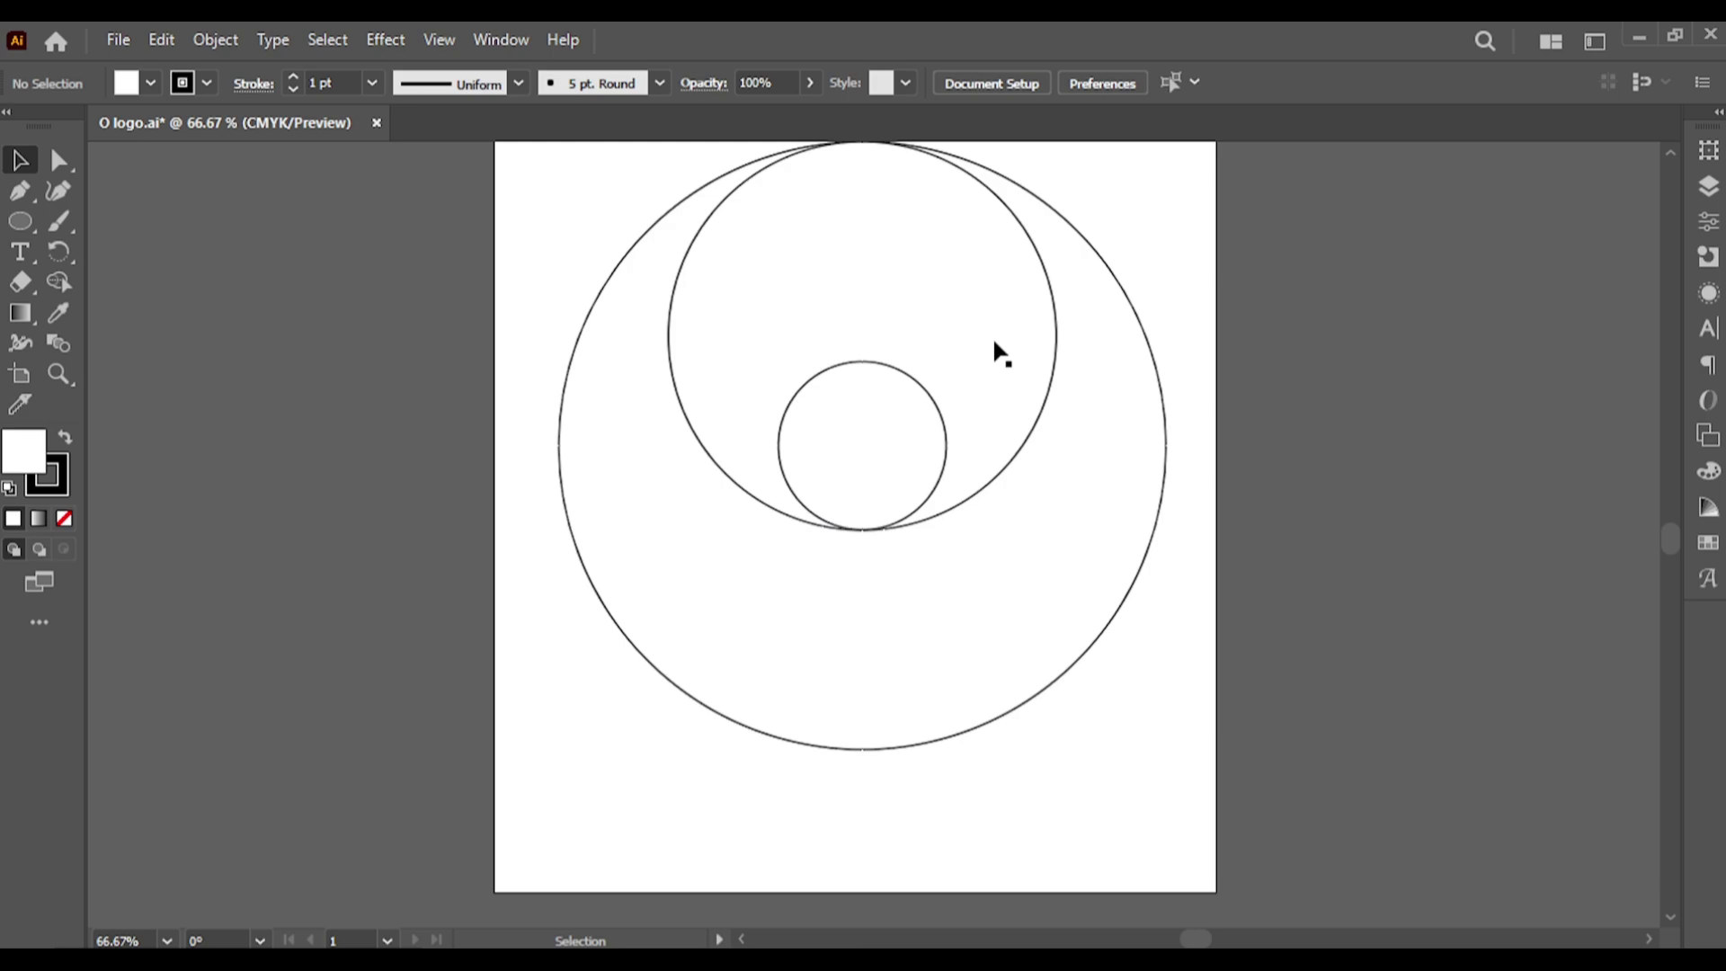
pyautogui.moveTo(995, 341)
pyautogui.mouseDown()
pyautogui.moveTo(1102, 448)
pyautogui.moveTo(989, 559)
pyautogui.moveTo(885, 484)
pyautogui.mouseUp()
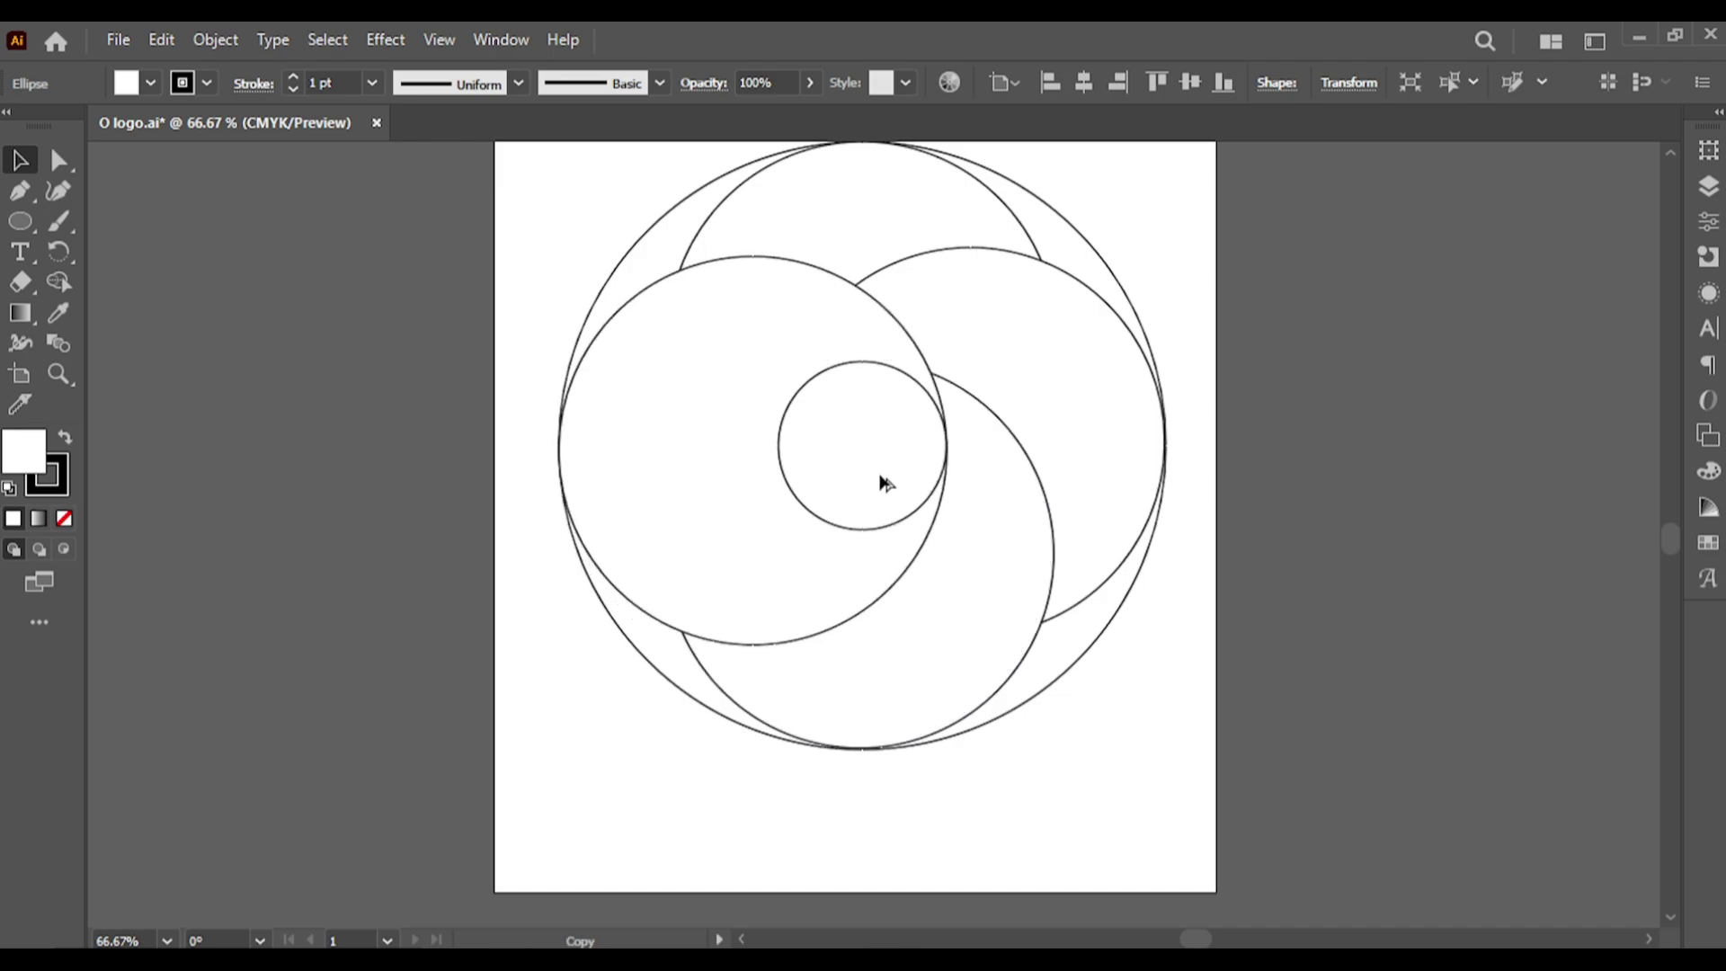
# Step: Align the left and right circles on their vertical centres
pyautogui.keyDown('shift'); pyautogui.click(1099, 471); pyautogui.keyUp('shift')
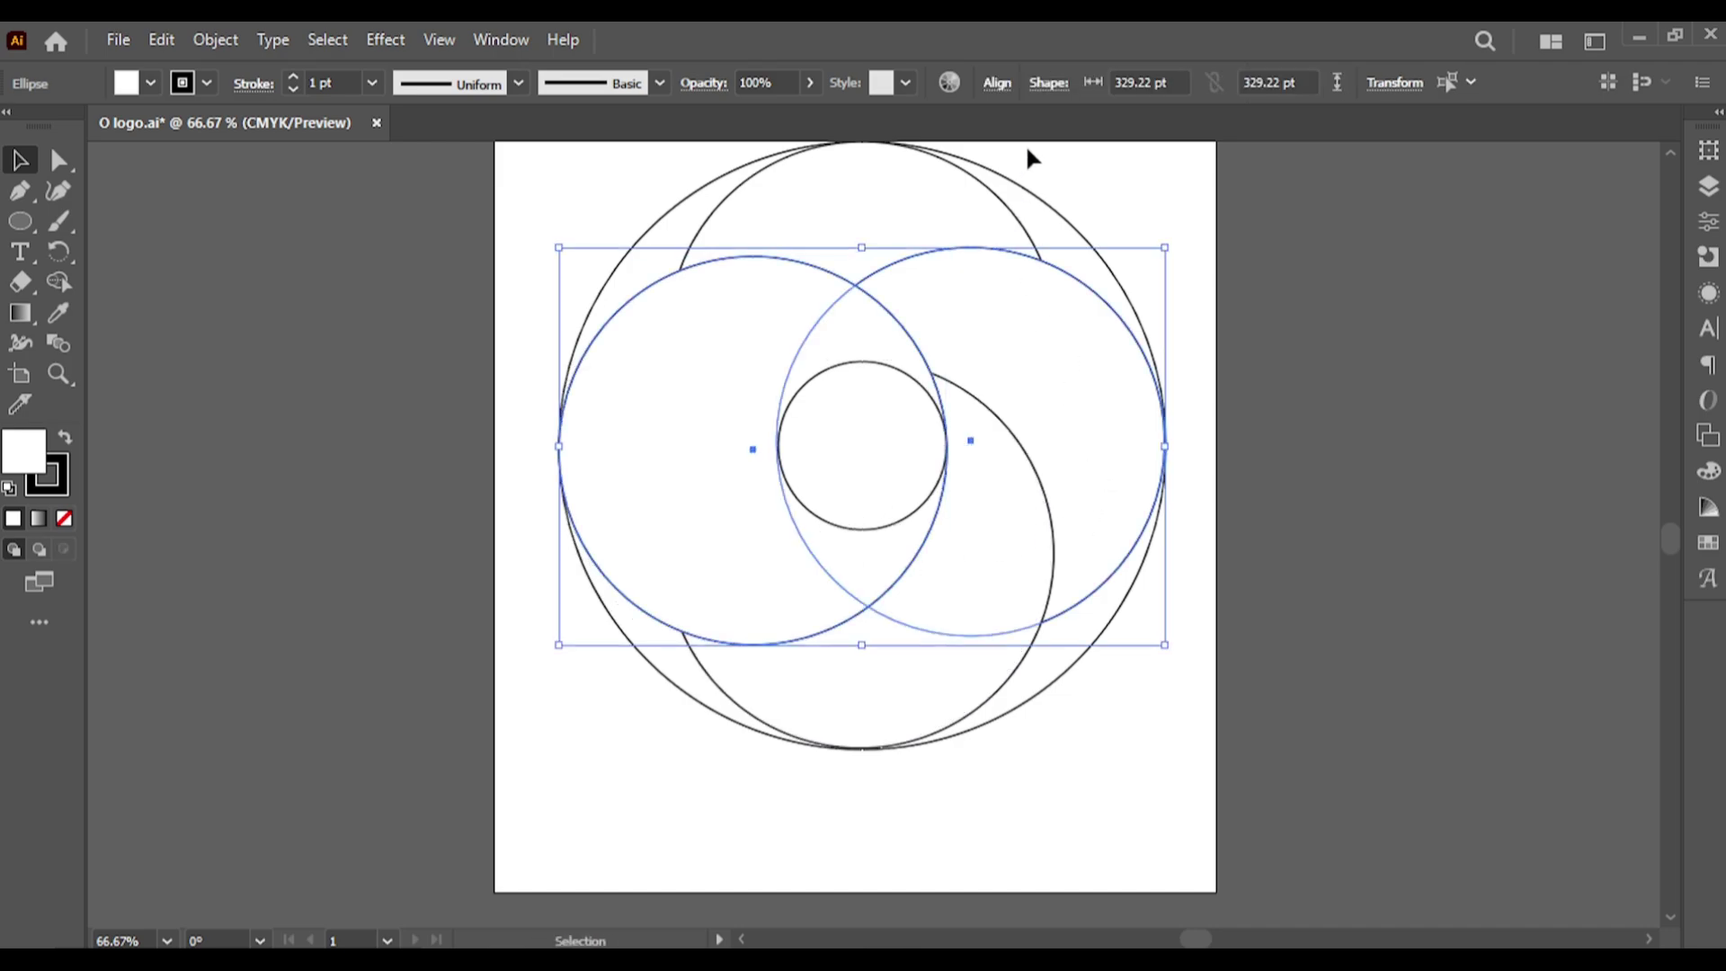
pyautogui.click(996, 90)
pyautogui.click(935, 155)
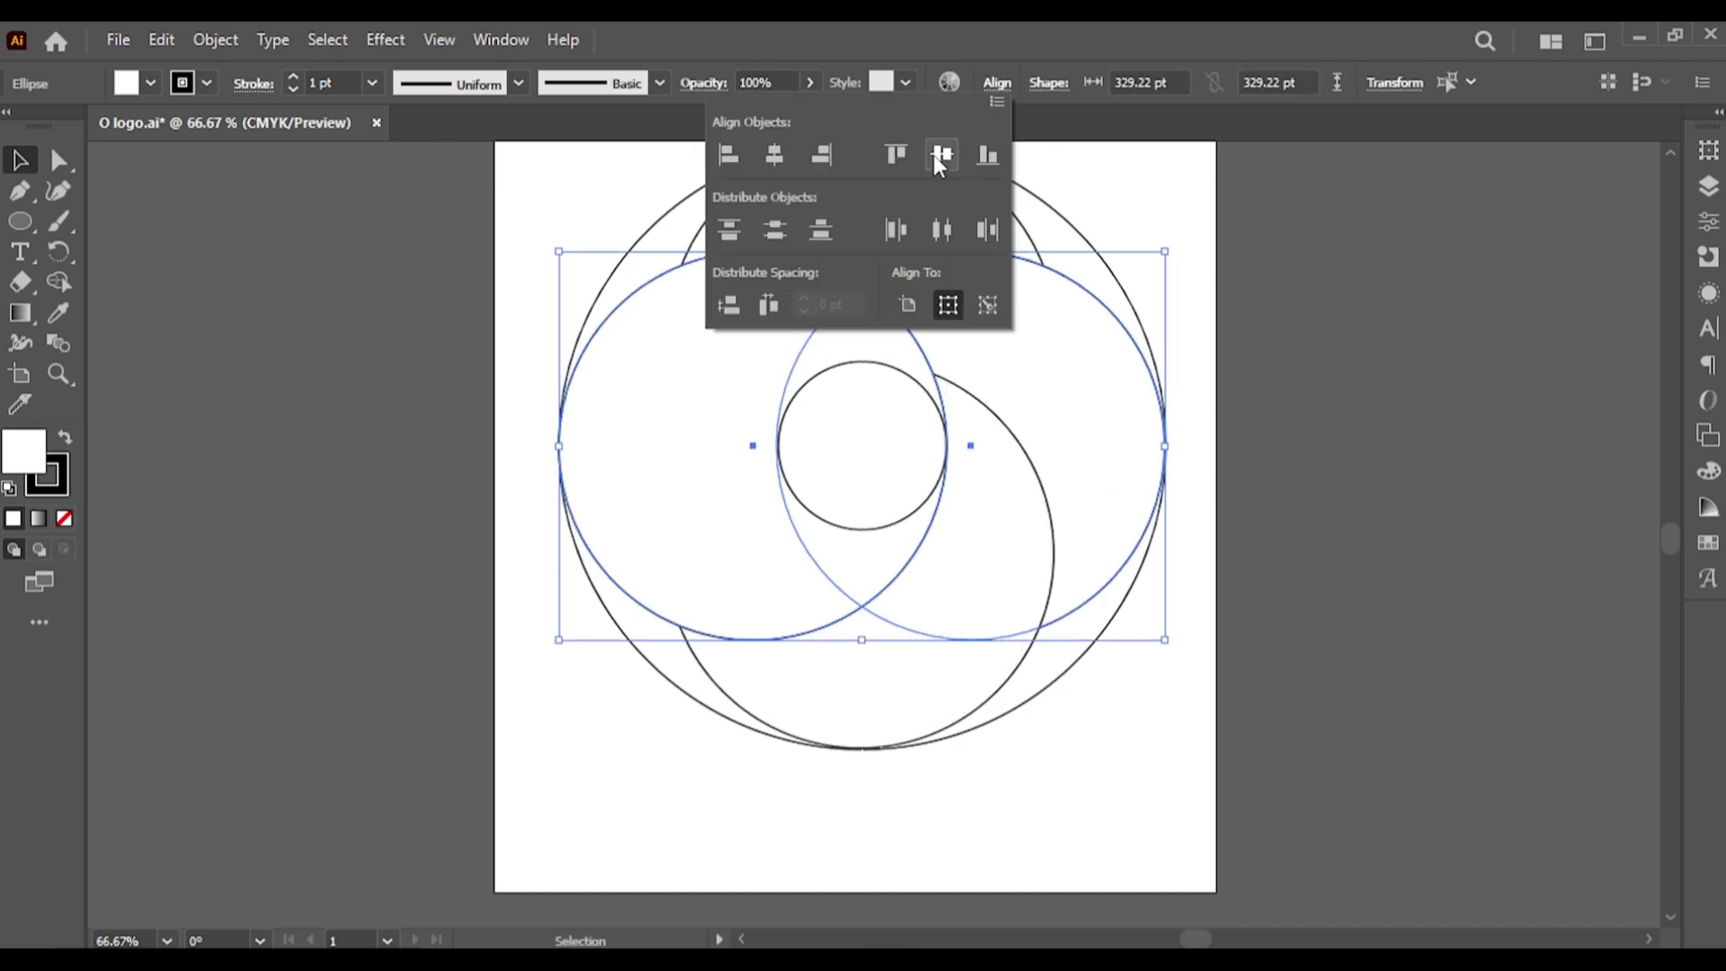
pyautogui.click(1201, 282)
# Step: Centre the top and bottom circles horizontally around the small centre circle
pyautogui.click(939, 247)
pyautogui.keyDown('shift'); pyautogui.click(887, 628); pyautogui.keyUp('shift')
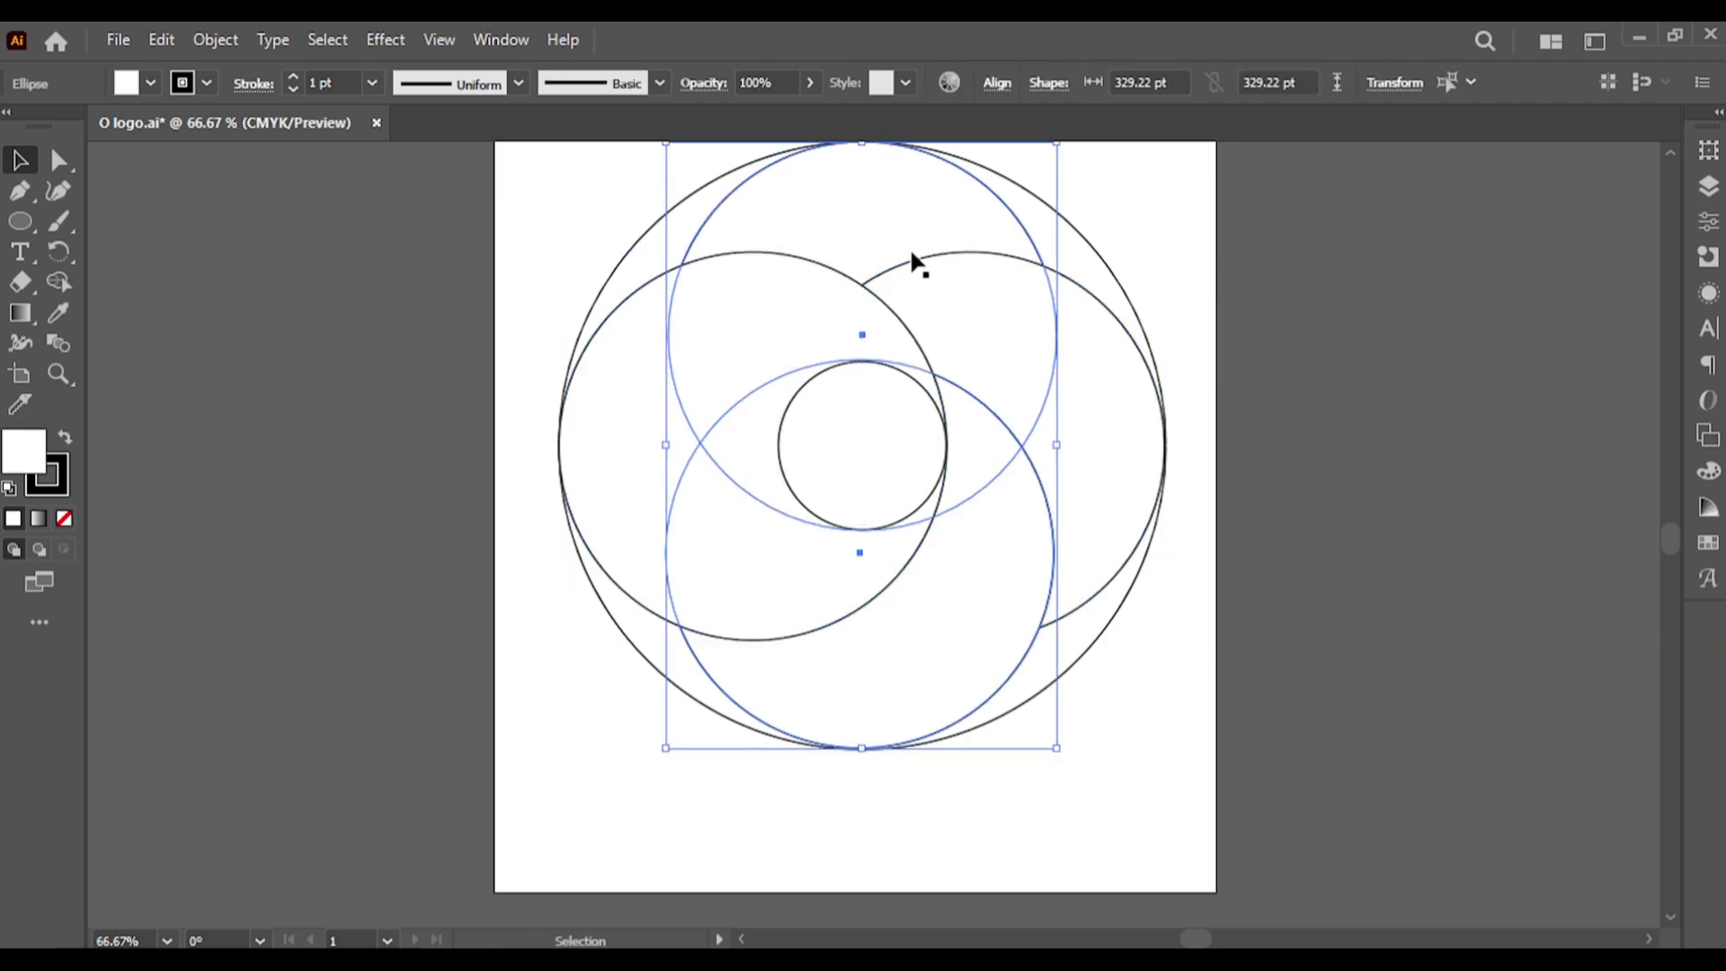
pyautogui.click(996, 90)
pyautogui.click(782, 158)
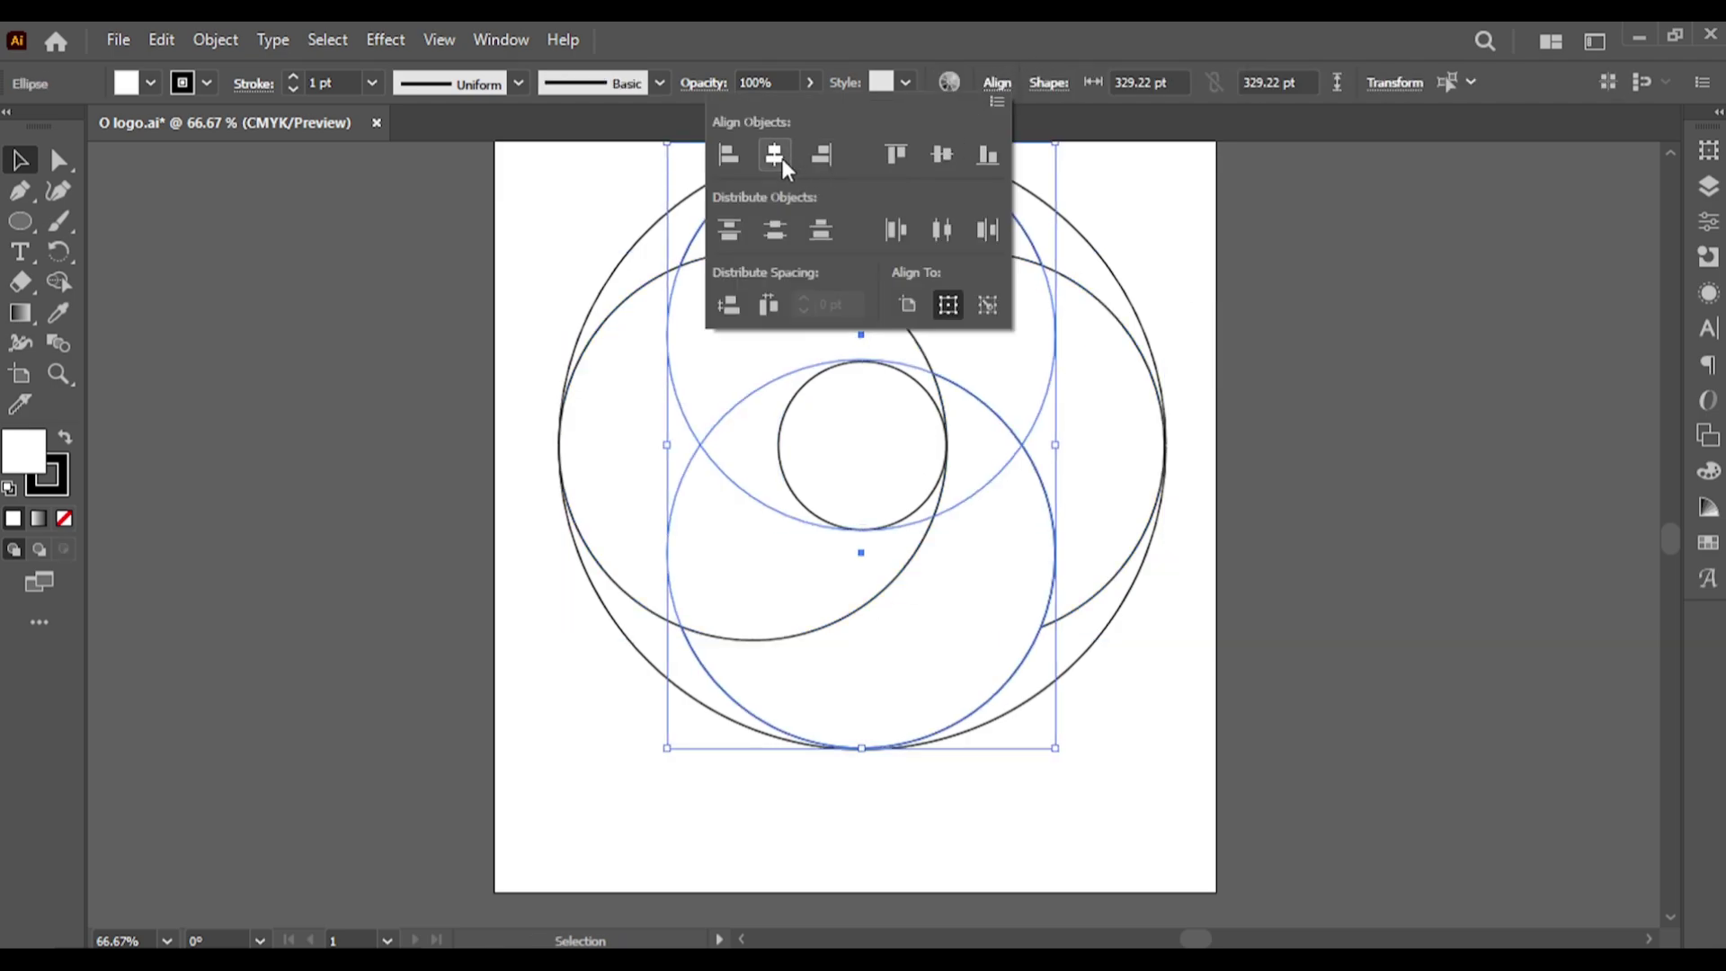
pyautogui.click(1232, 288)
pyautogui.click(937, 261)
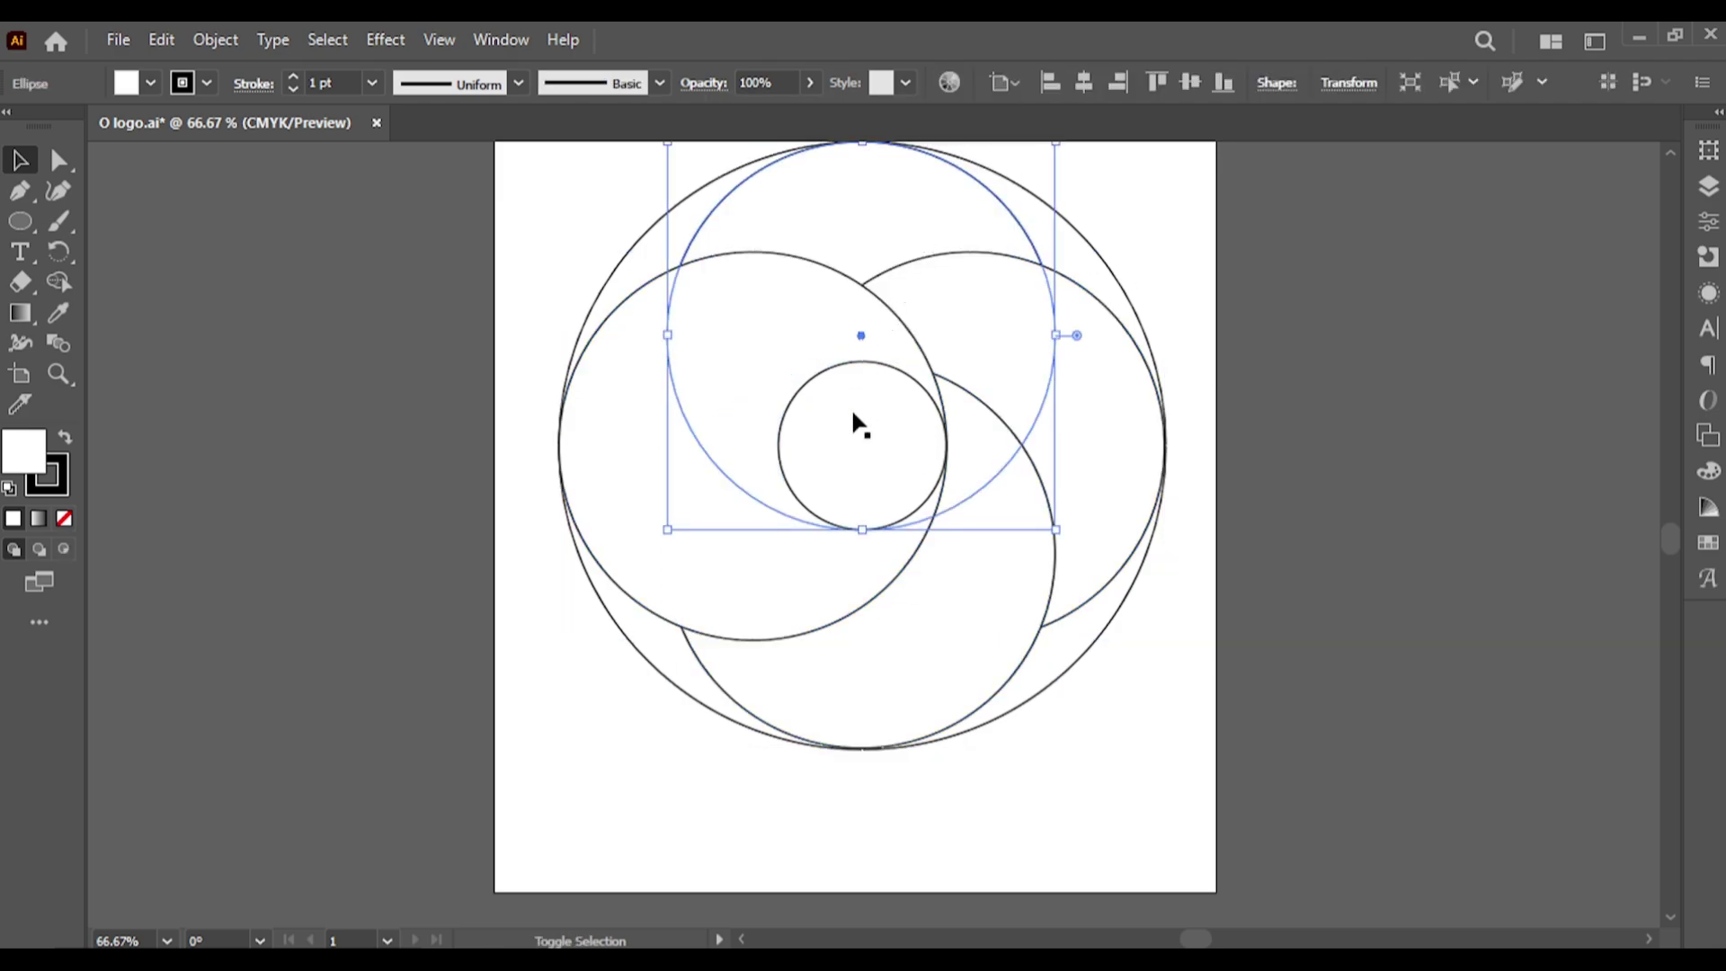
pyautogui.keyDown('shift'); pyautogui.click(887, 659); pyautogui.keyUp('shift')
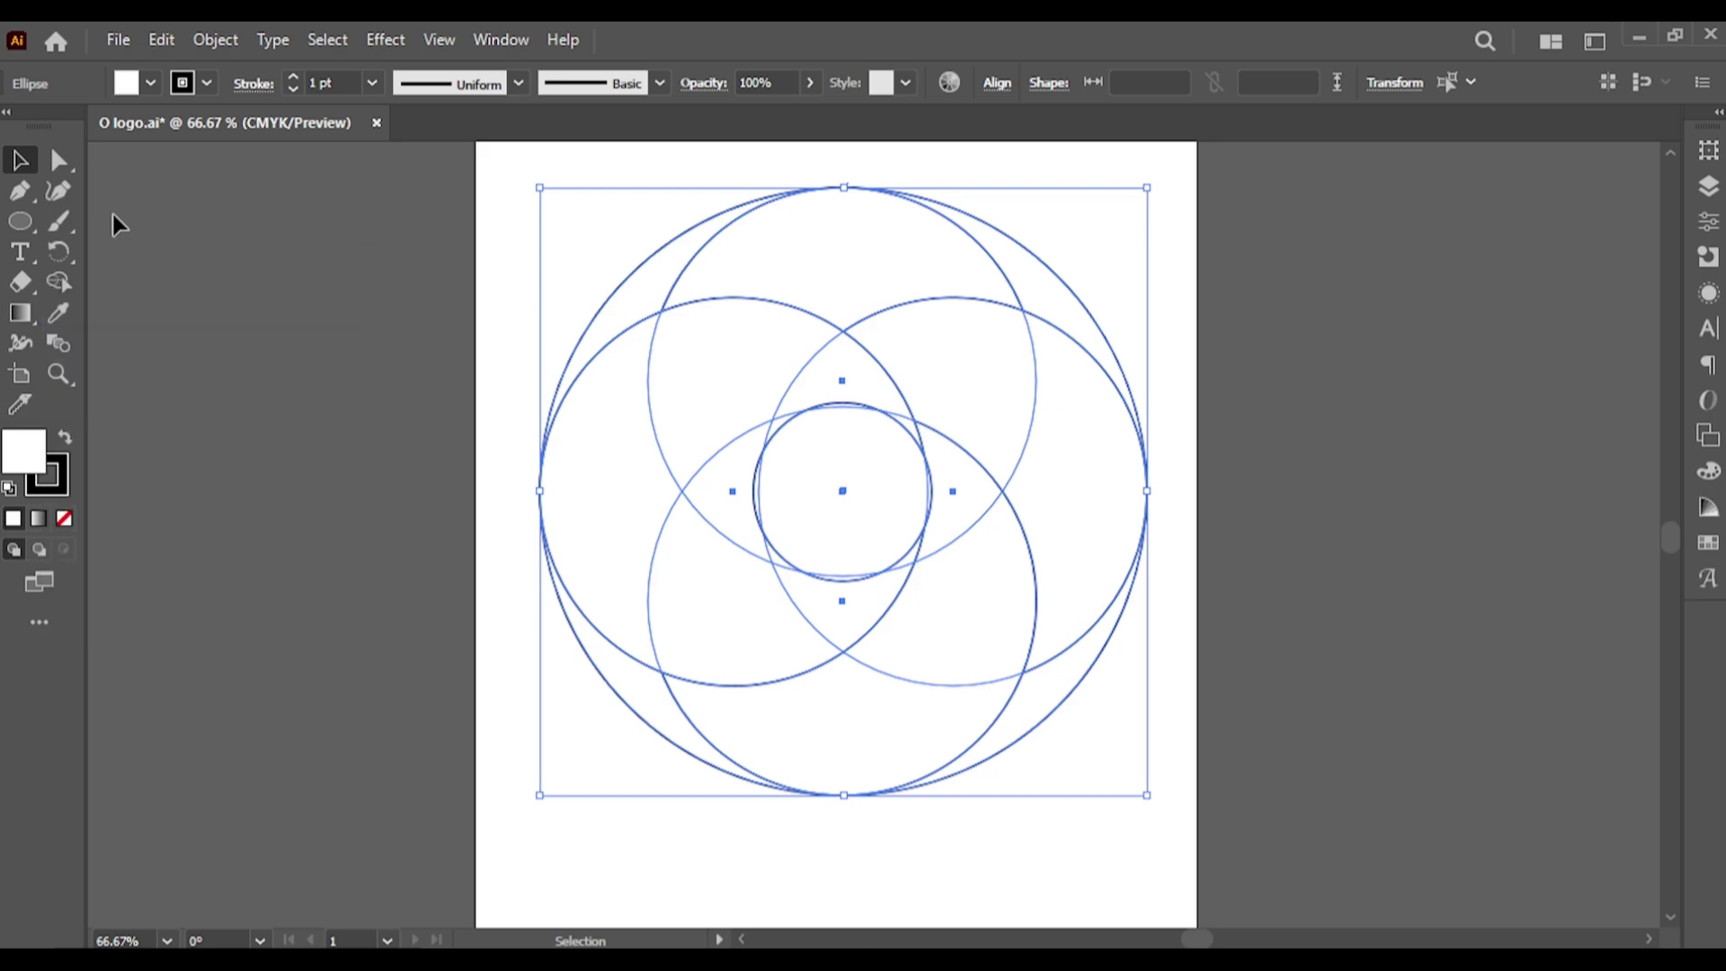
# Step: Use Shape Builder to merge the upper-right regions into one swirl segment
pyautogui.click(60, 284)
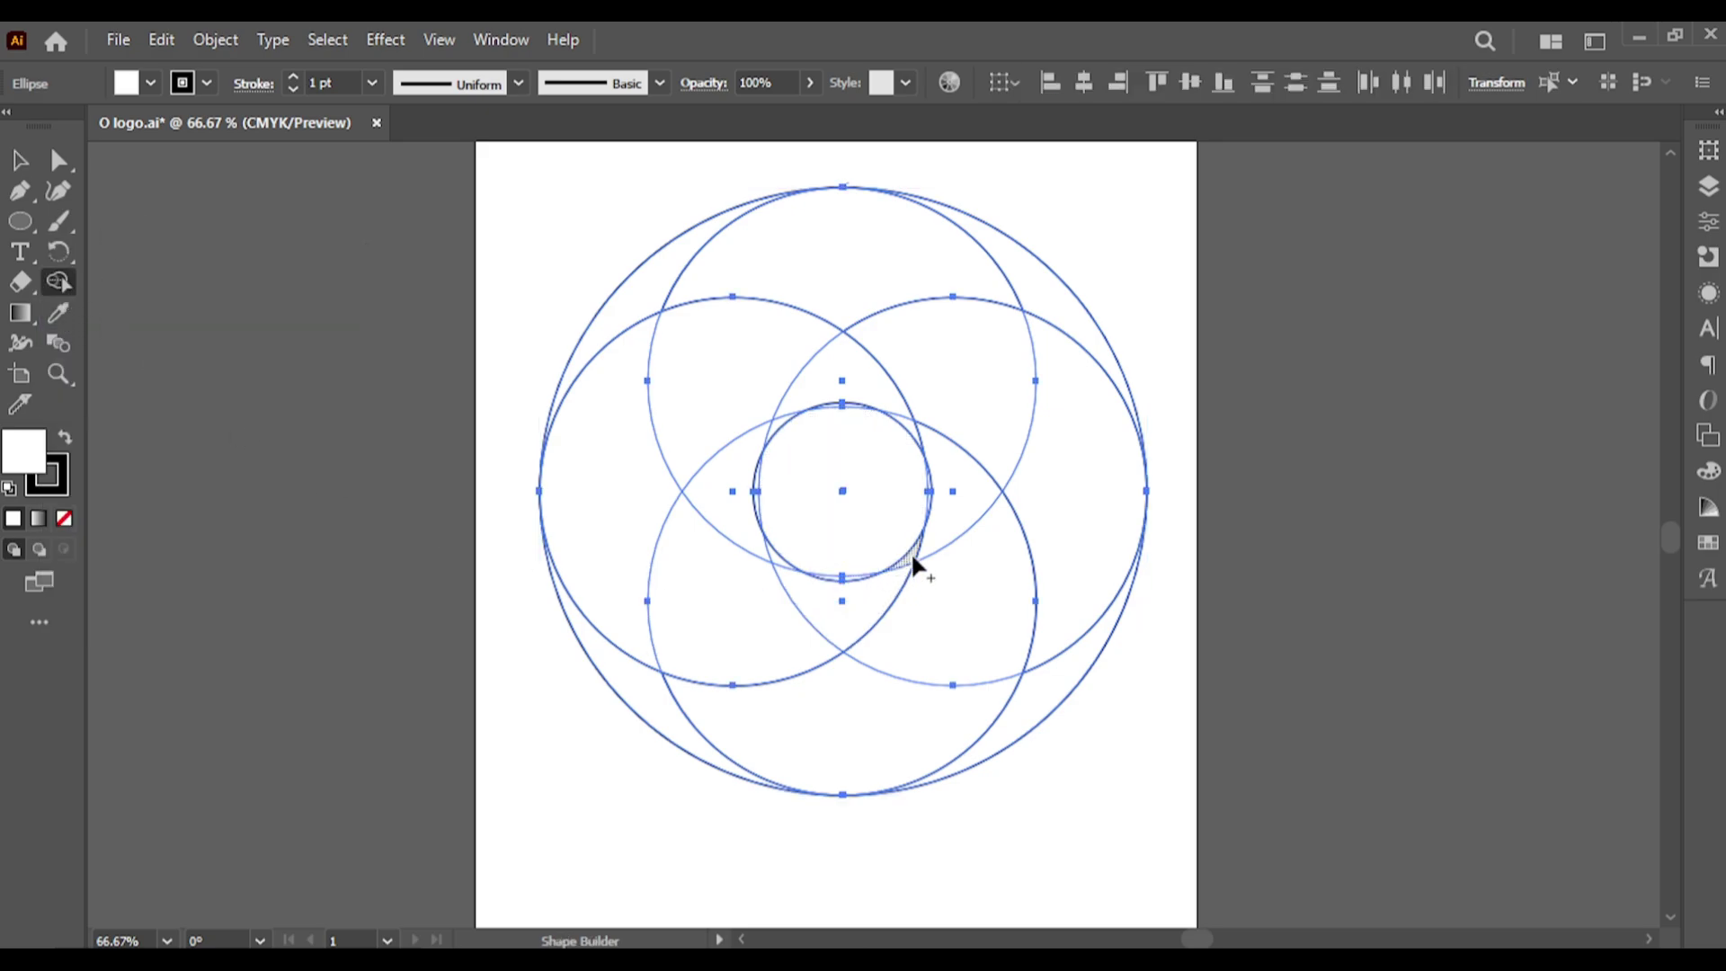
pyautogui.moveTo(913, 559); pyautogui.dragTo(935, 532)
pyautogui.moveTo(961, 467); pyautogui.dragTo(923, 292)
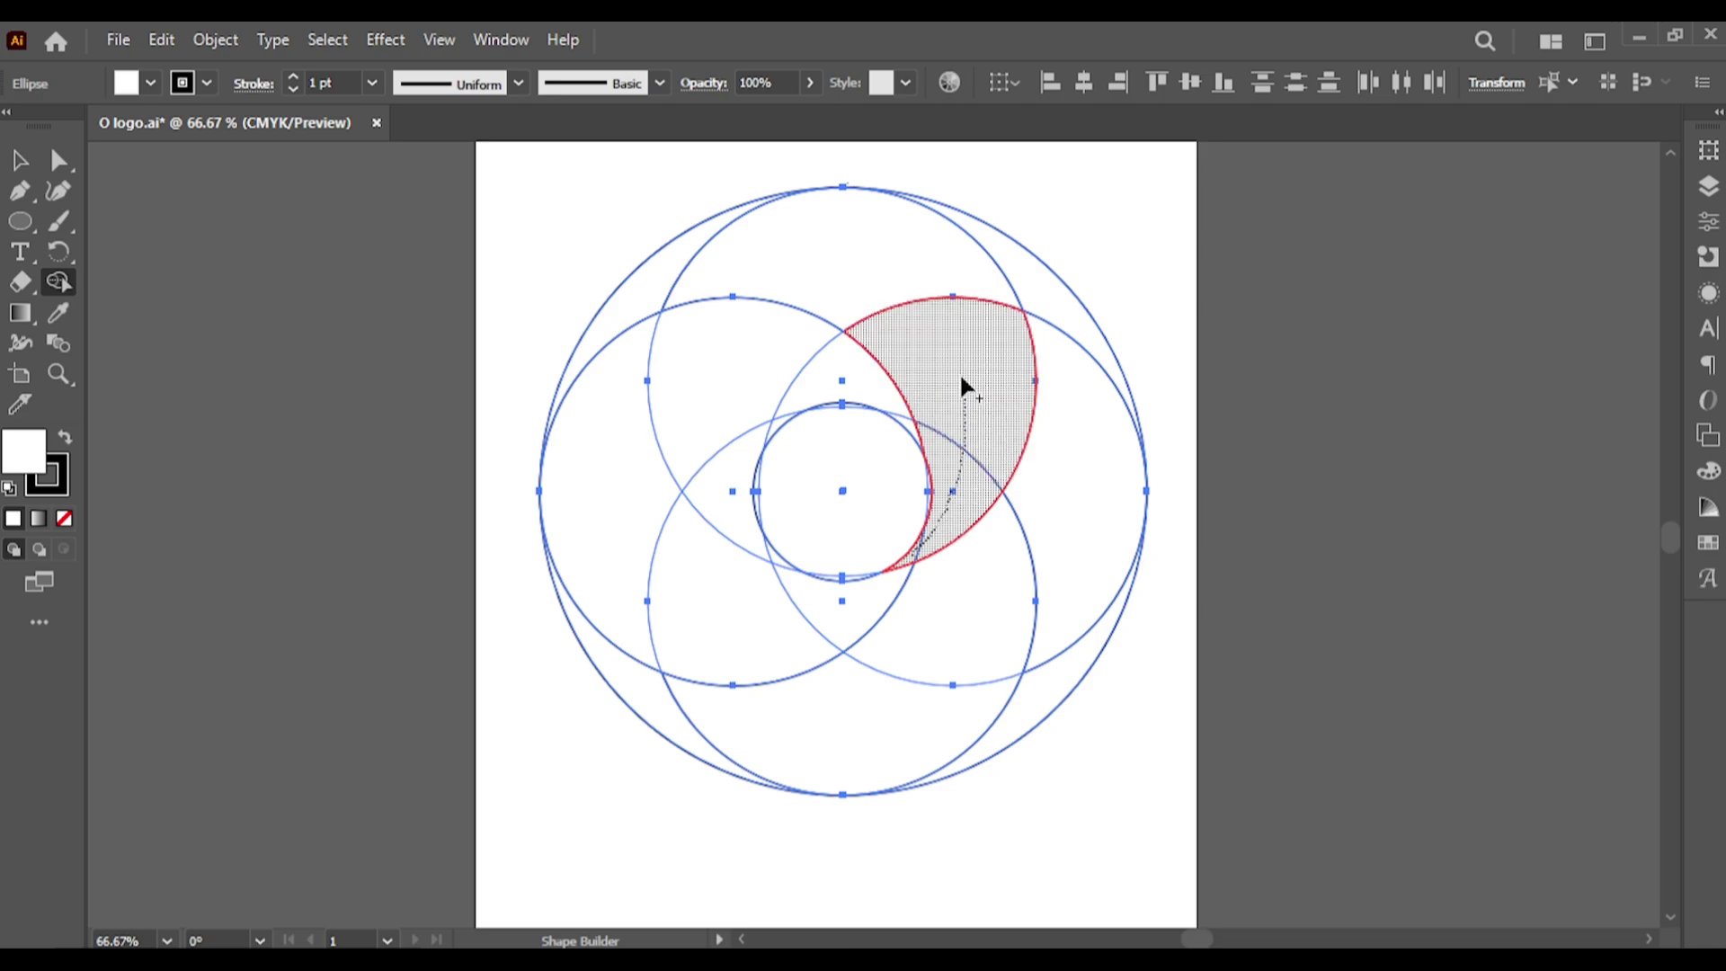
pyautogui.moveTo(793, 251); pyautogui.dragTo(682, 253)
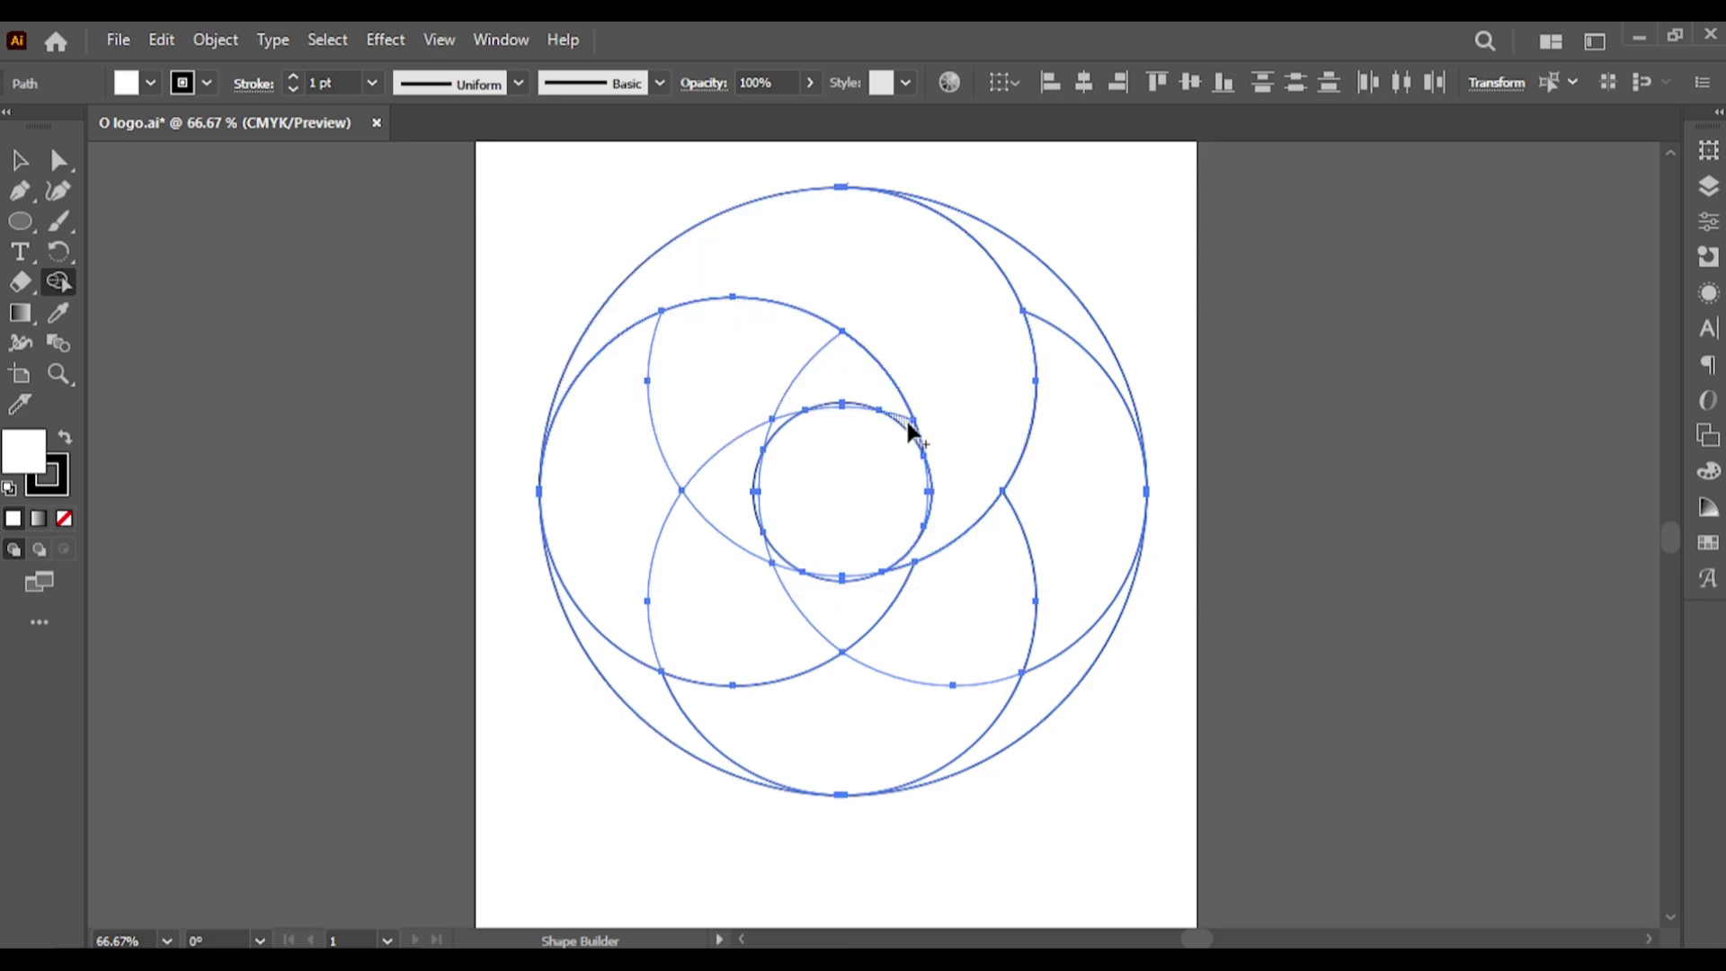
# Step: Merge the left crescent regions into a single swirl segment
pyautogui.moveTo(784, 371)
pyautogui.mouseDown()
pyautogui.moveTo(670, 392)
pyautogui.moveTo(600, 452)
pyautogui.mouseUp()
pyautogui.moveTo(637, 659); pyautogui.dragTo(652, 670)
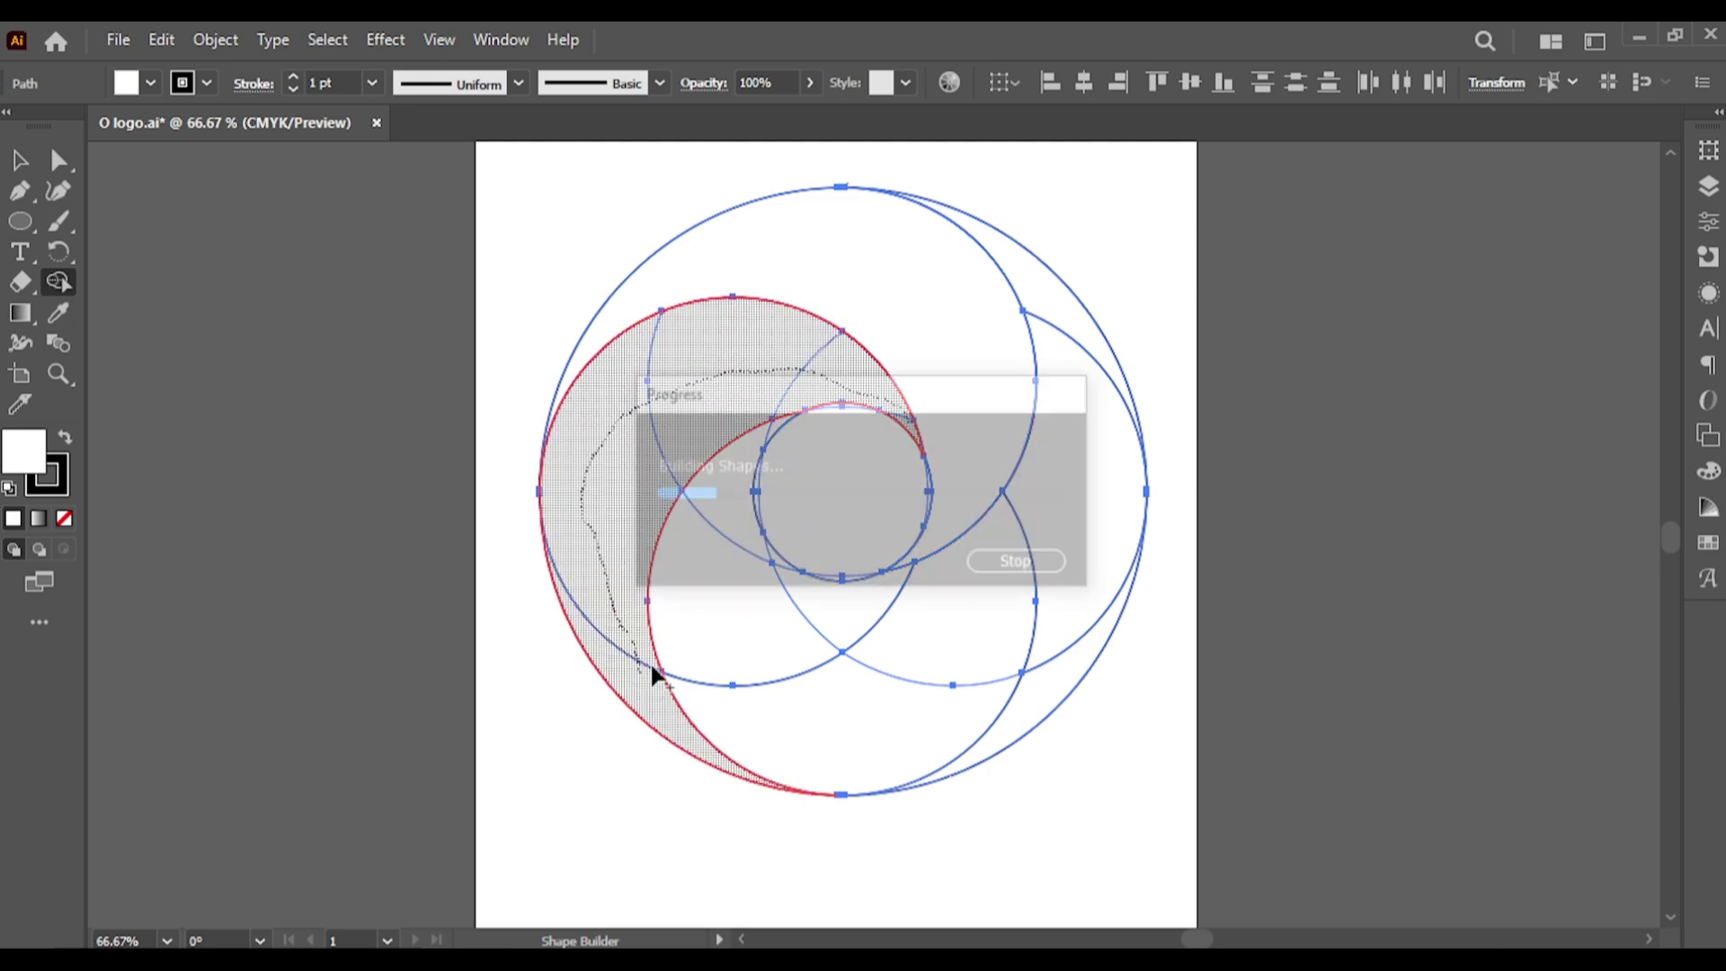
pyautogui.scroll(1, 754, 432)
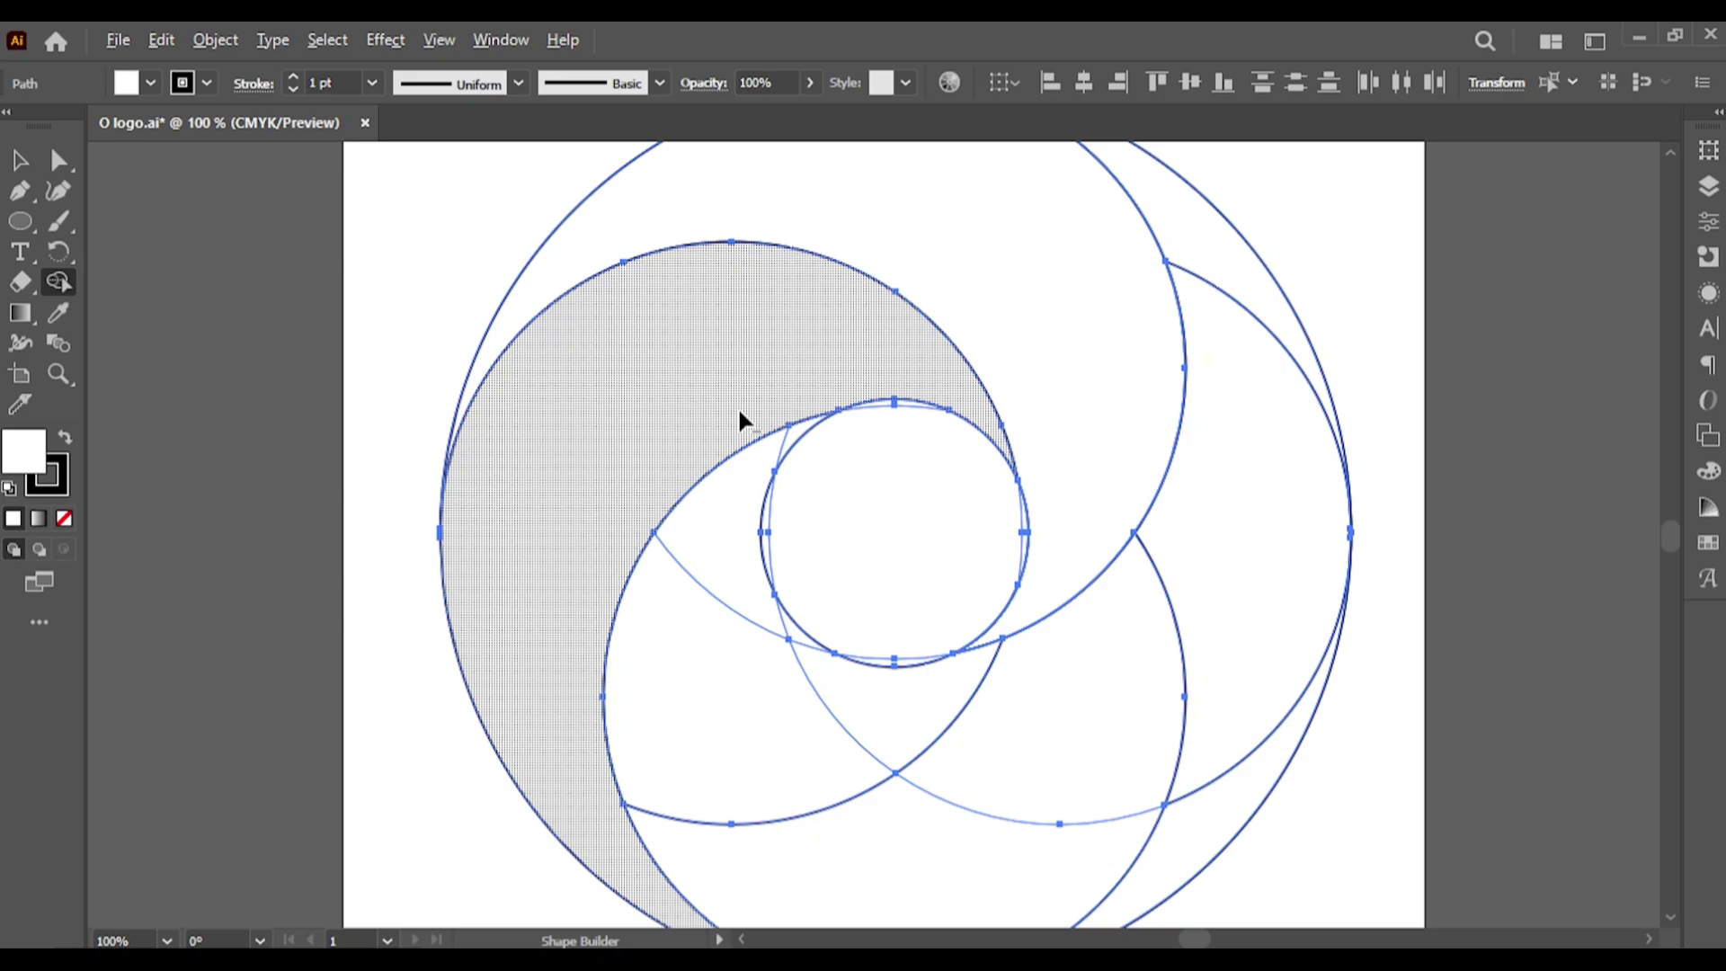
pyautogui.moveTo(678, 401); pyautogui.dragTo(640, 206)
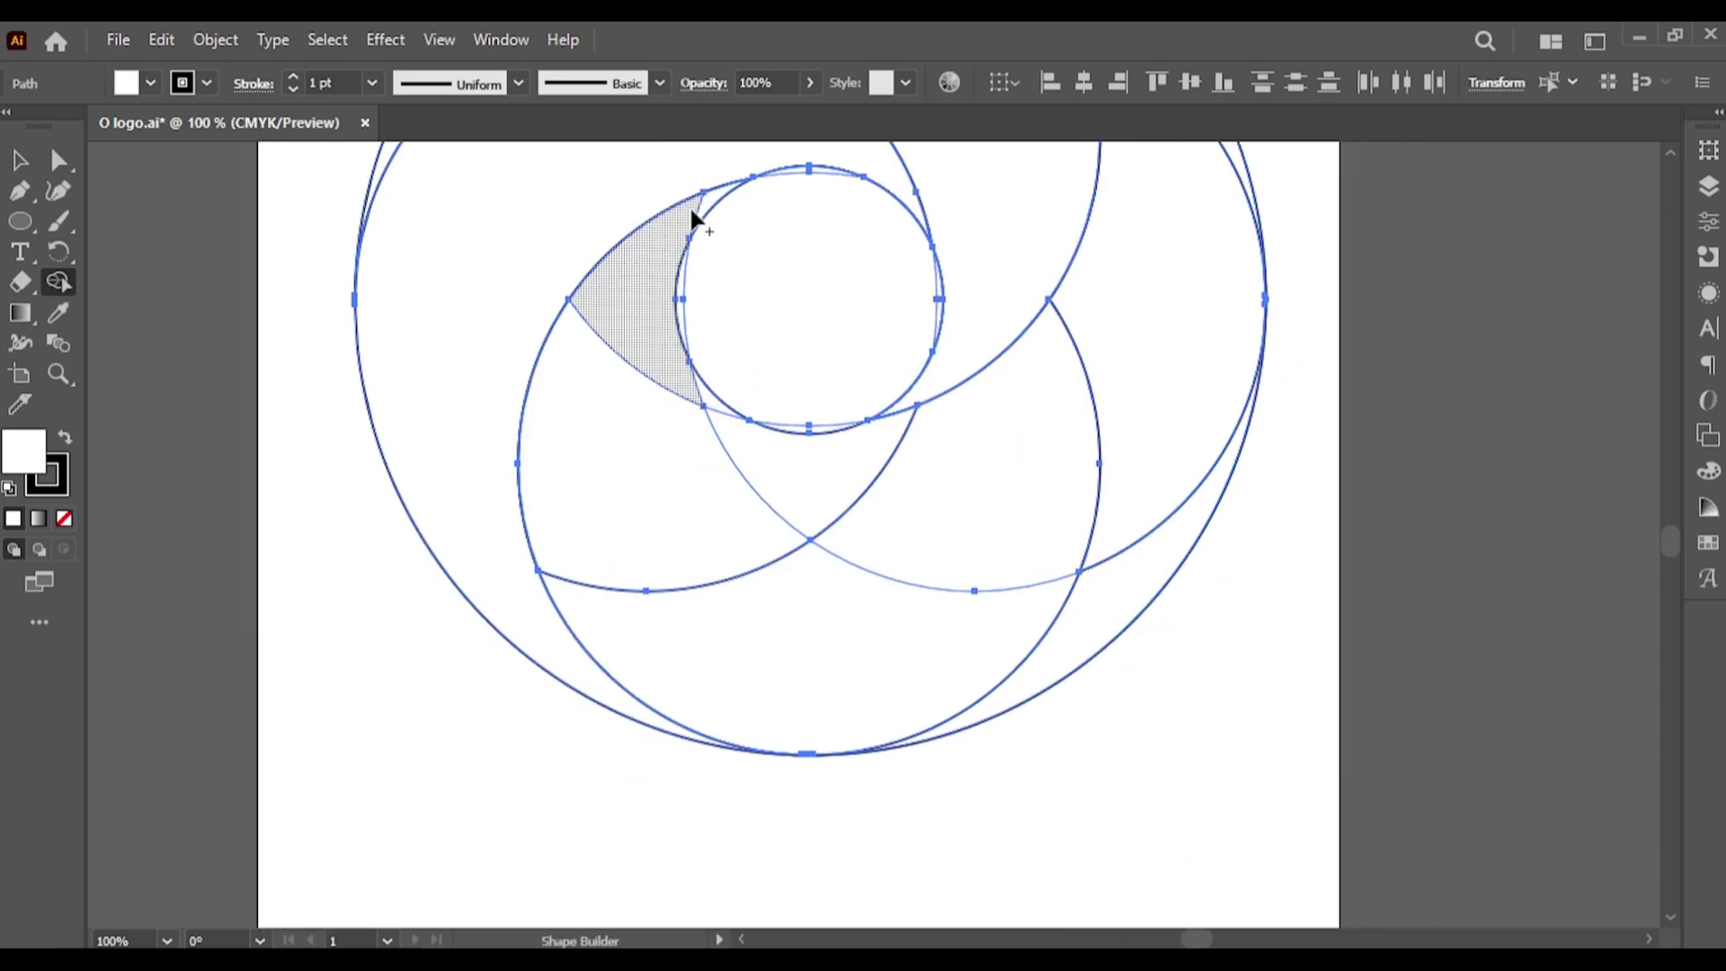
# Step: Merge the lower-left and bottom crescent regions into the lower swirl segment
pyautogui.moveTo(613, 321); pyautogui.dragTo(595, 409)
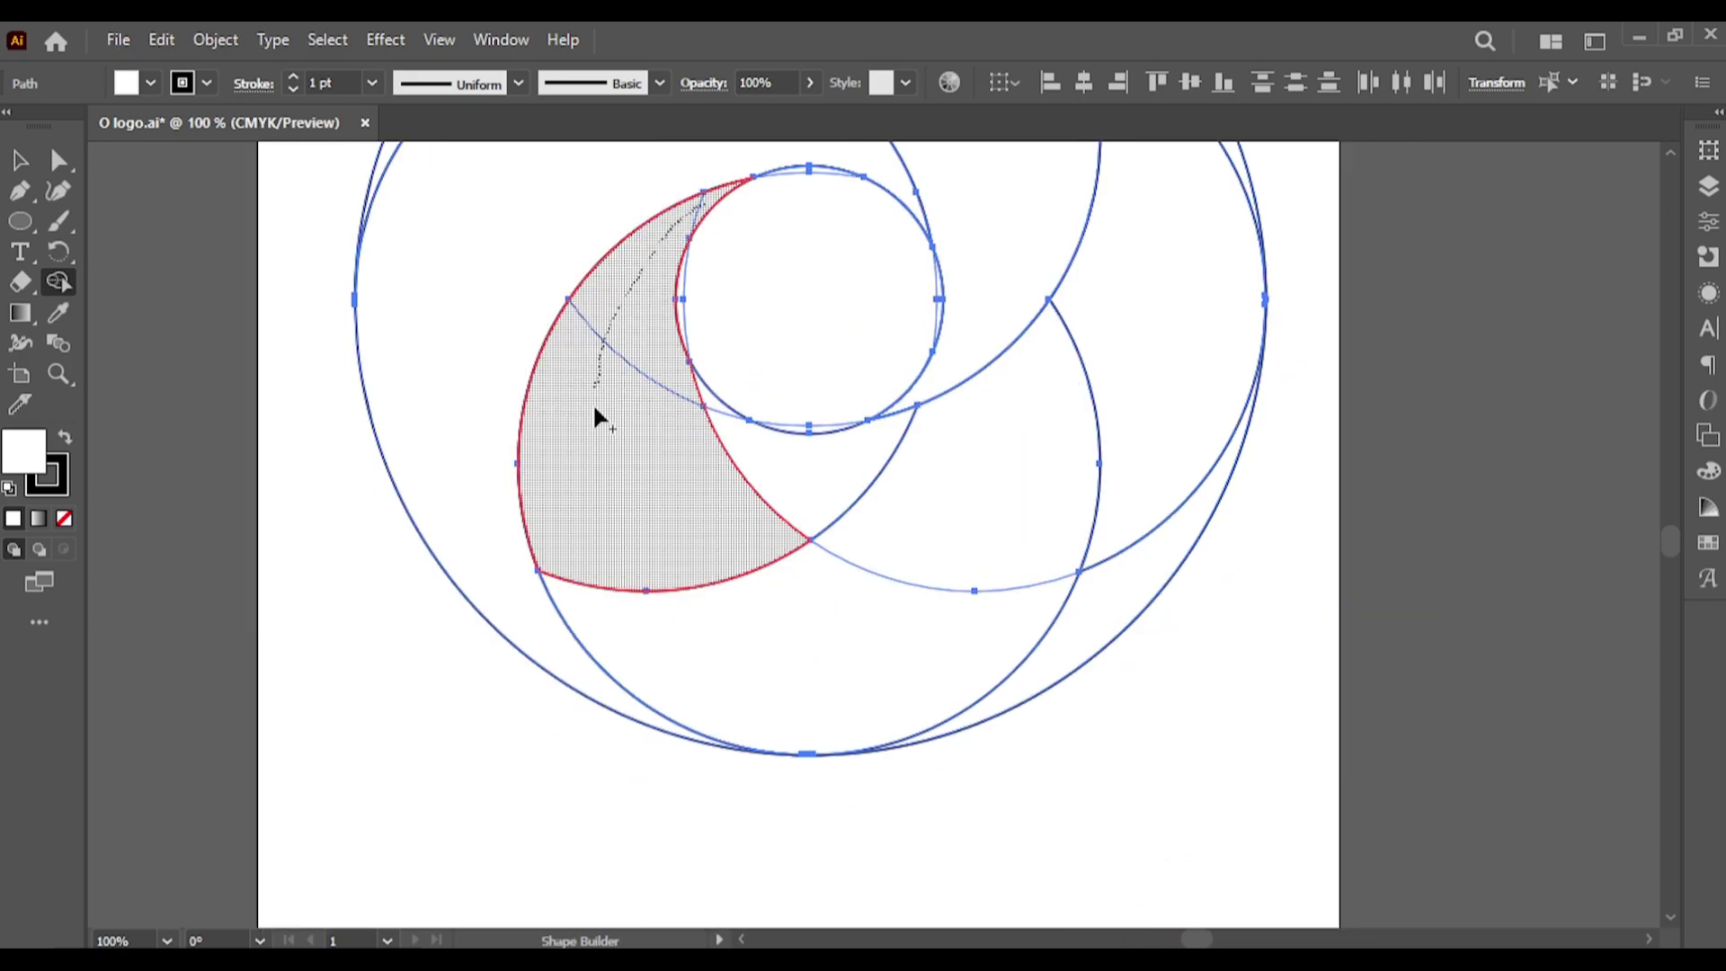
pyautogui.moveTo(638, 592); pyautogui.dragTo(834, 696)
pyautogui.moveTo(940, 663); pyautogui.dragTo(1051, 640)
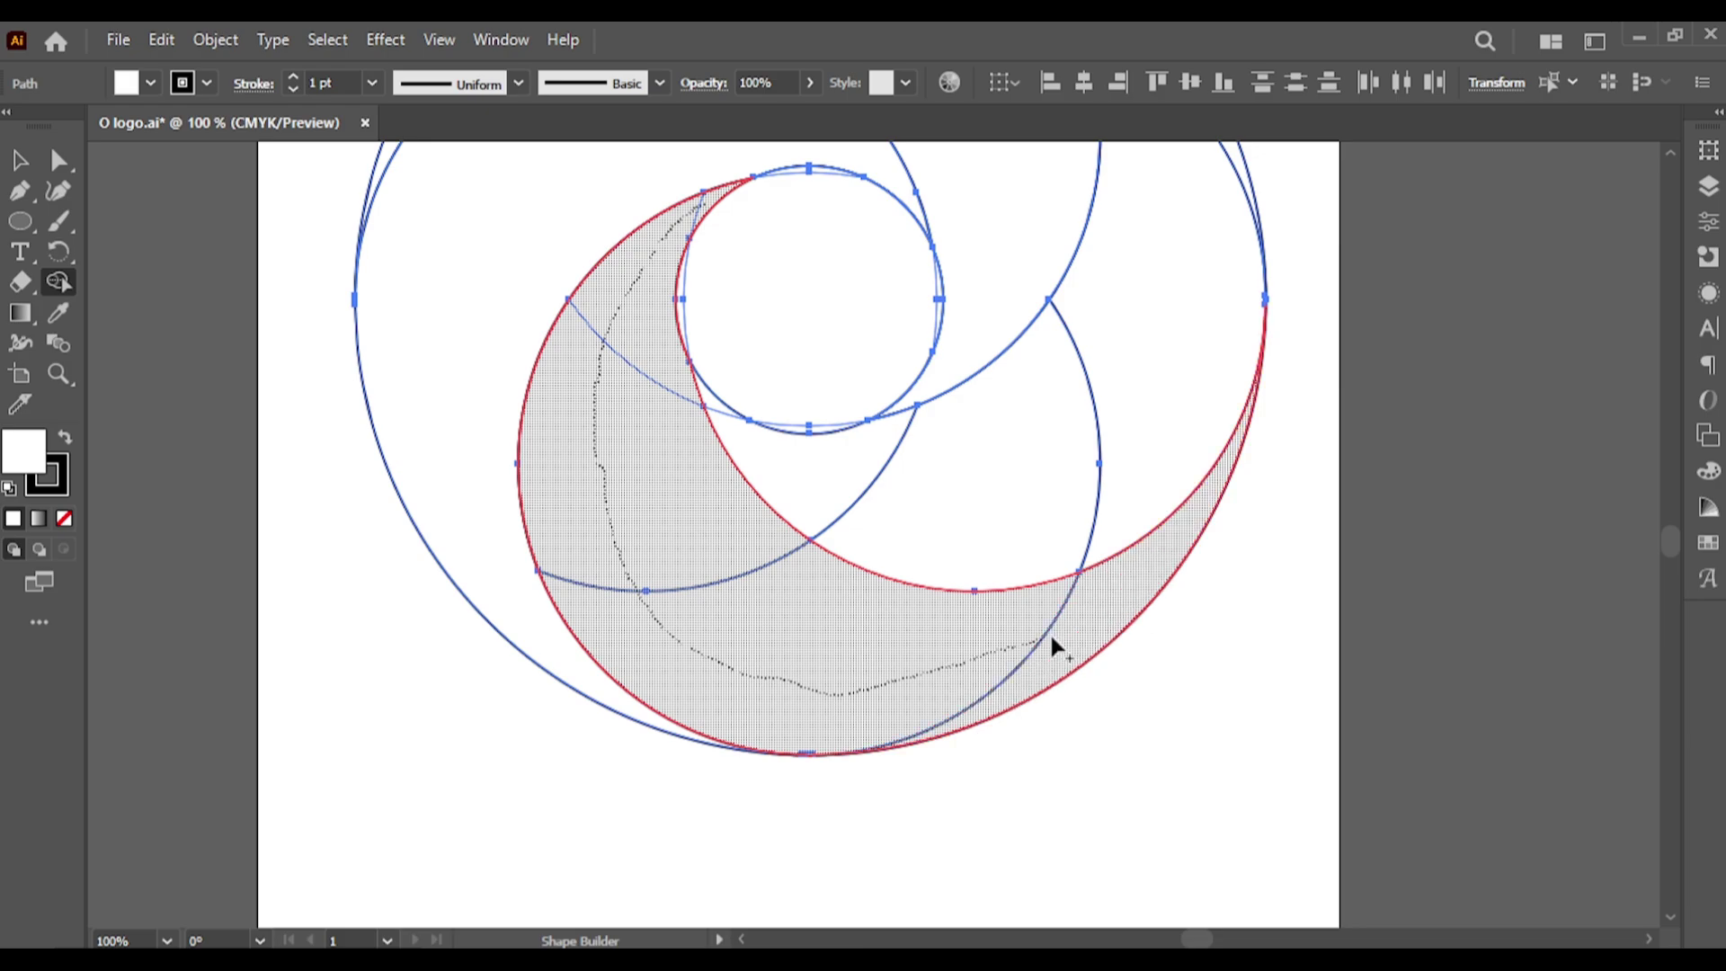
pyautogui.moveTo(894, 396); pyautogui.dragTo(673, 630)
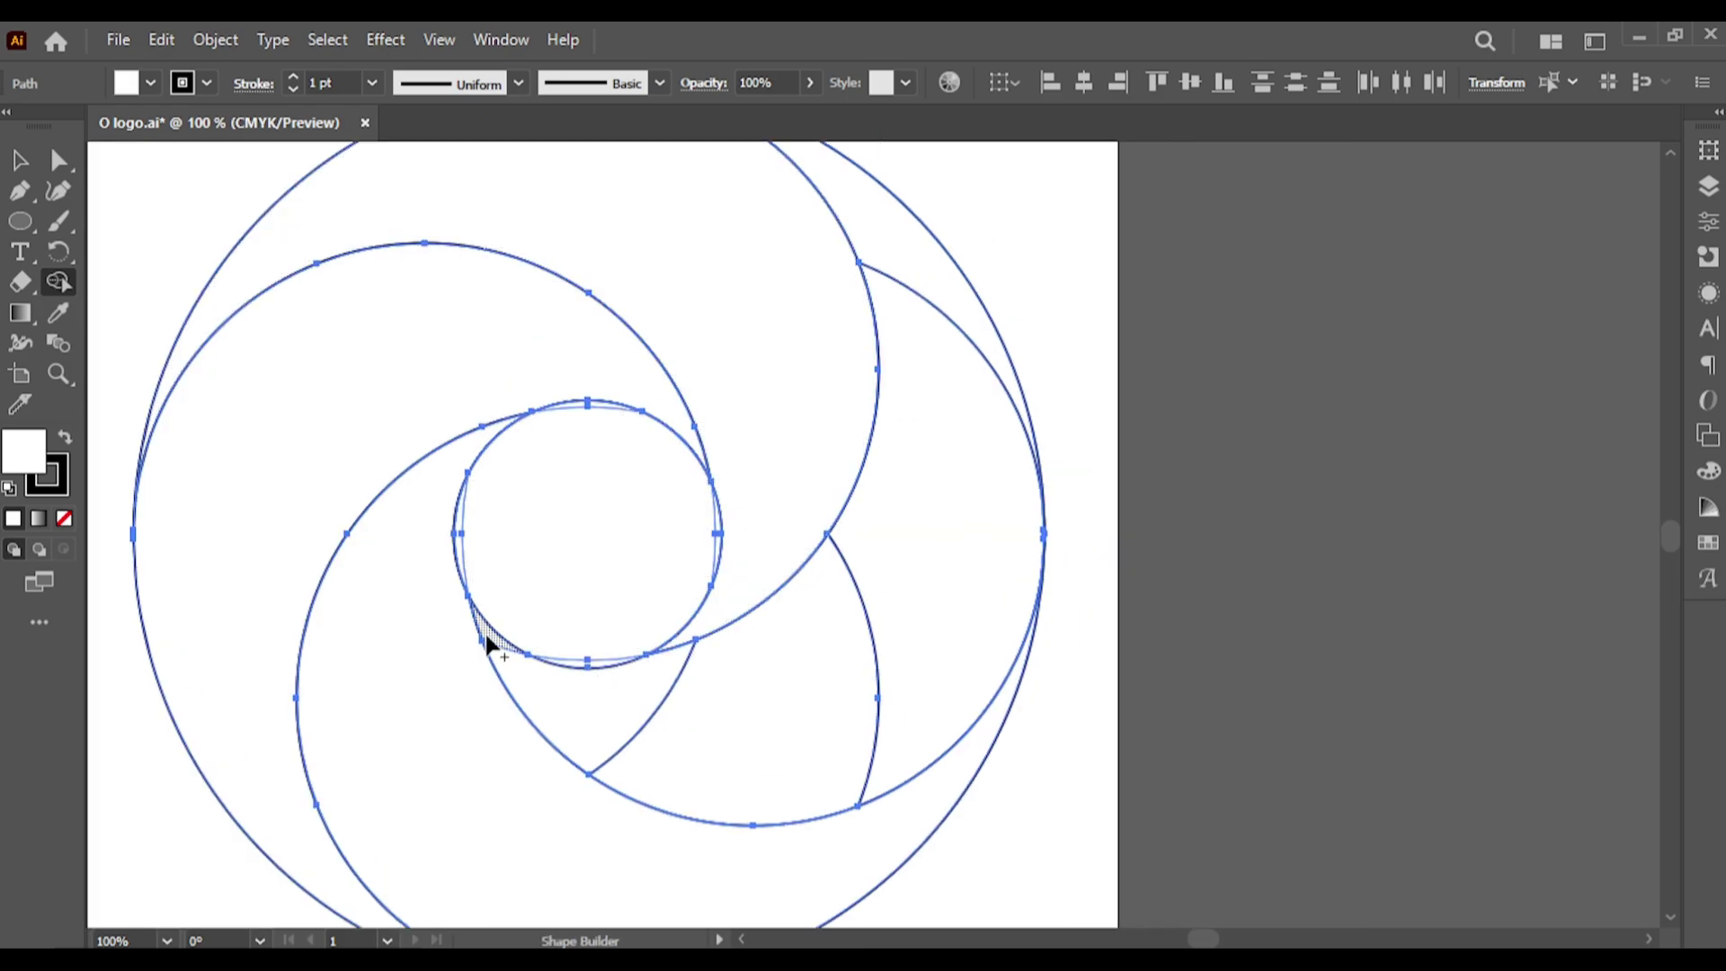
# Step: Merge the crescent below the centre and the right regions into the right swirl segment
pyautogui.moveTo(484, 639); pyautogui.dragTo(514, 666)
pyautogui.moveTo(661, 700); pyautogui.dragTo(749, 686)
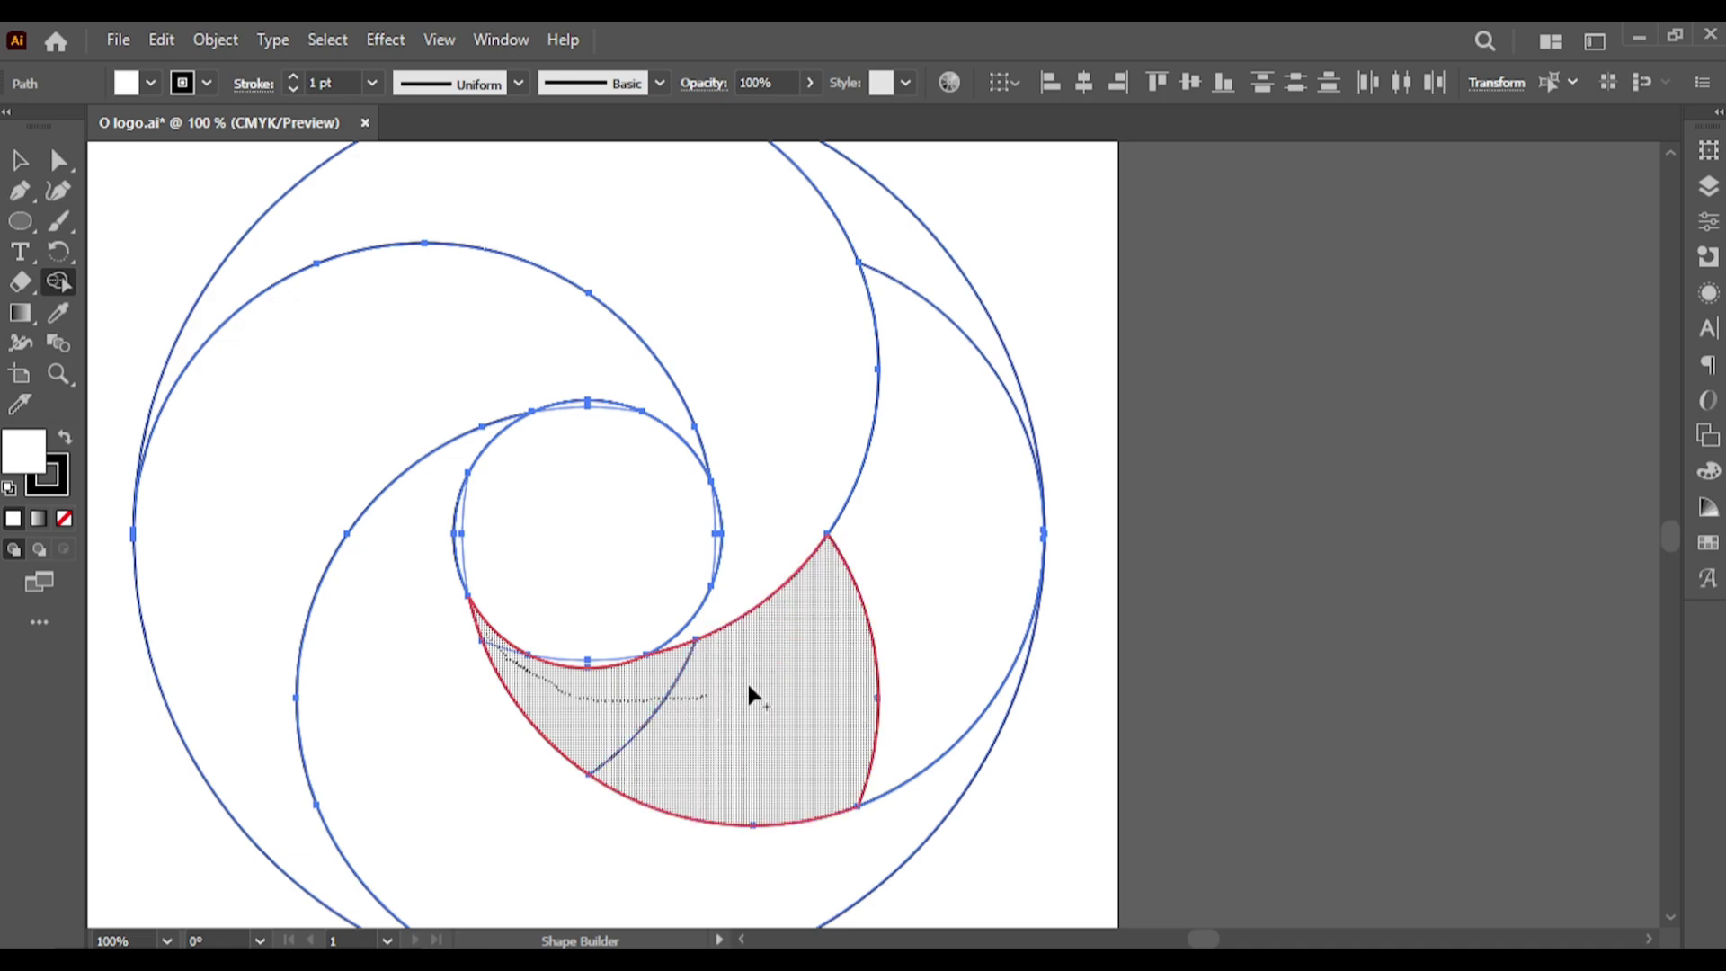
pyautogui.moveTo(898, 586); pyautogui.dragTo(937, 493)
pyautogui.moveTo(928, 370); pyautogui.dragTo(899, 263)
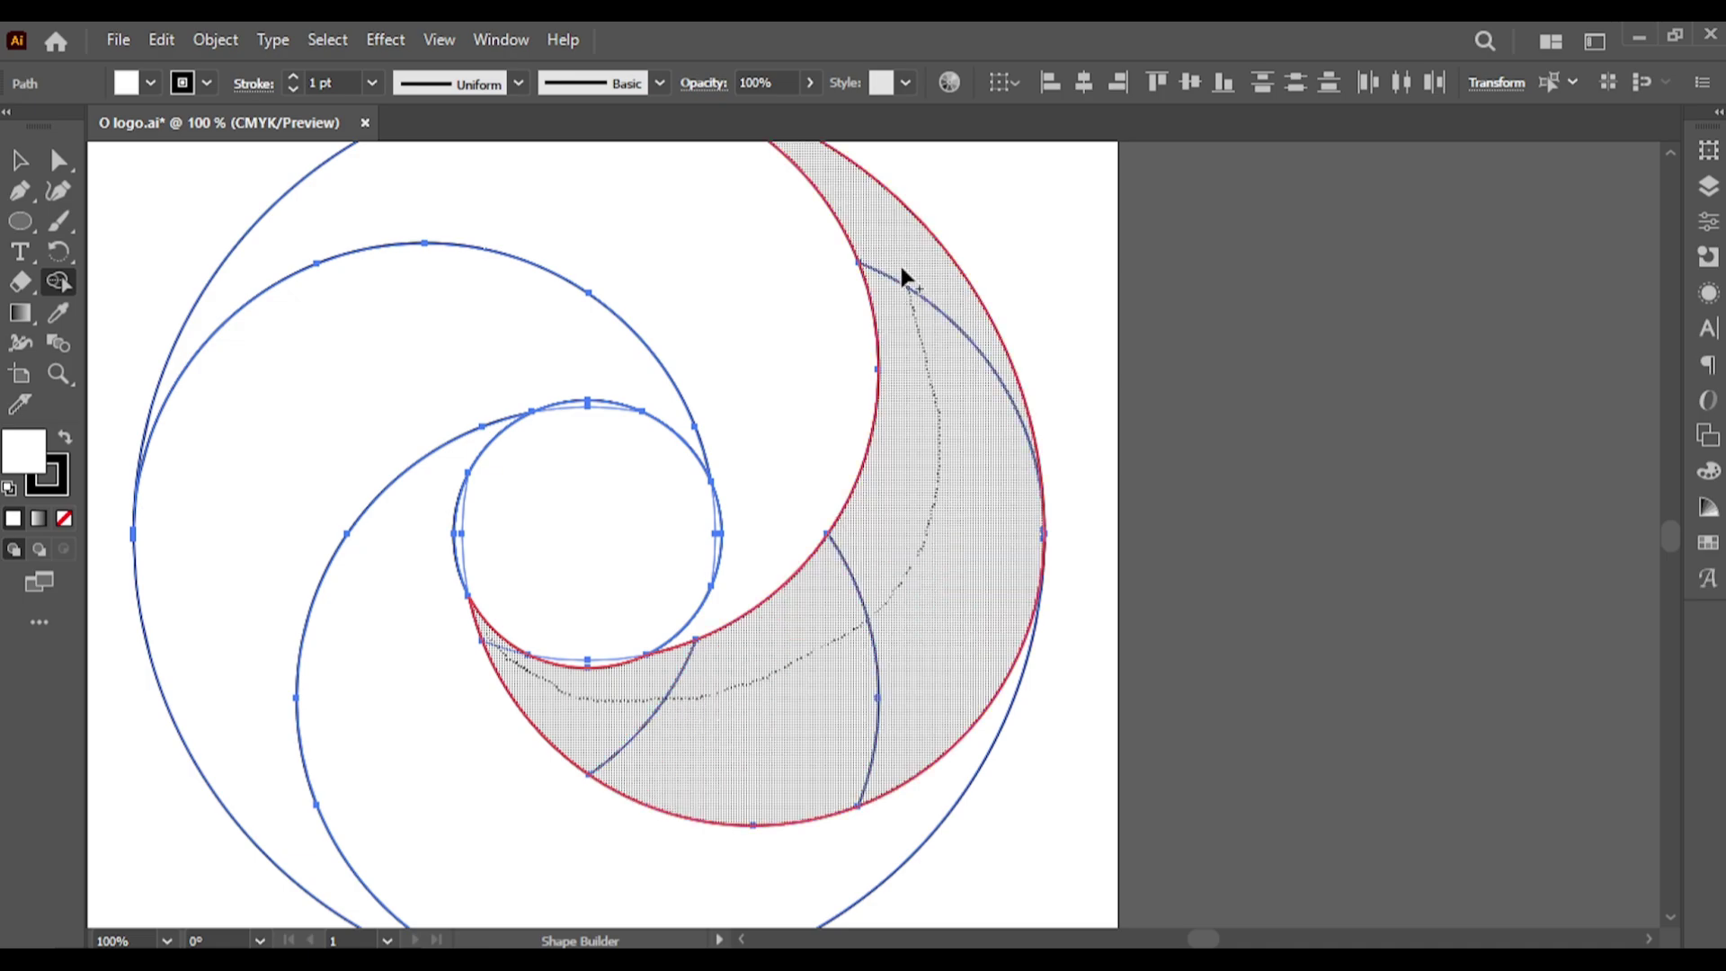
pyautogui.scroll(1, 652, 529)
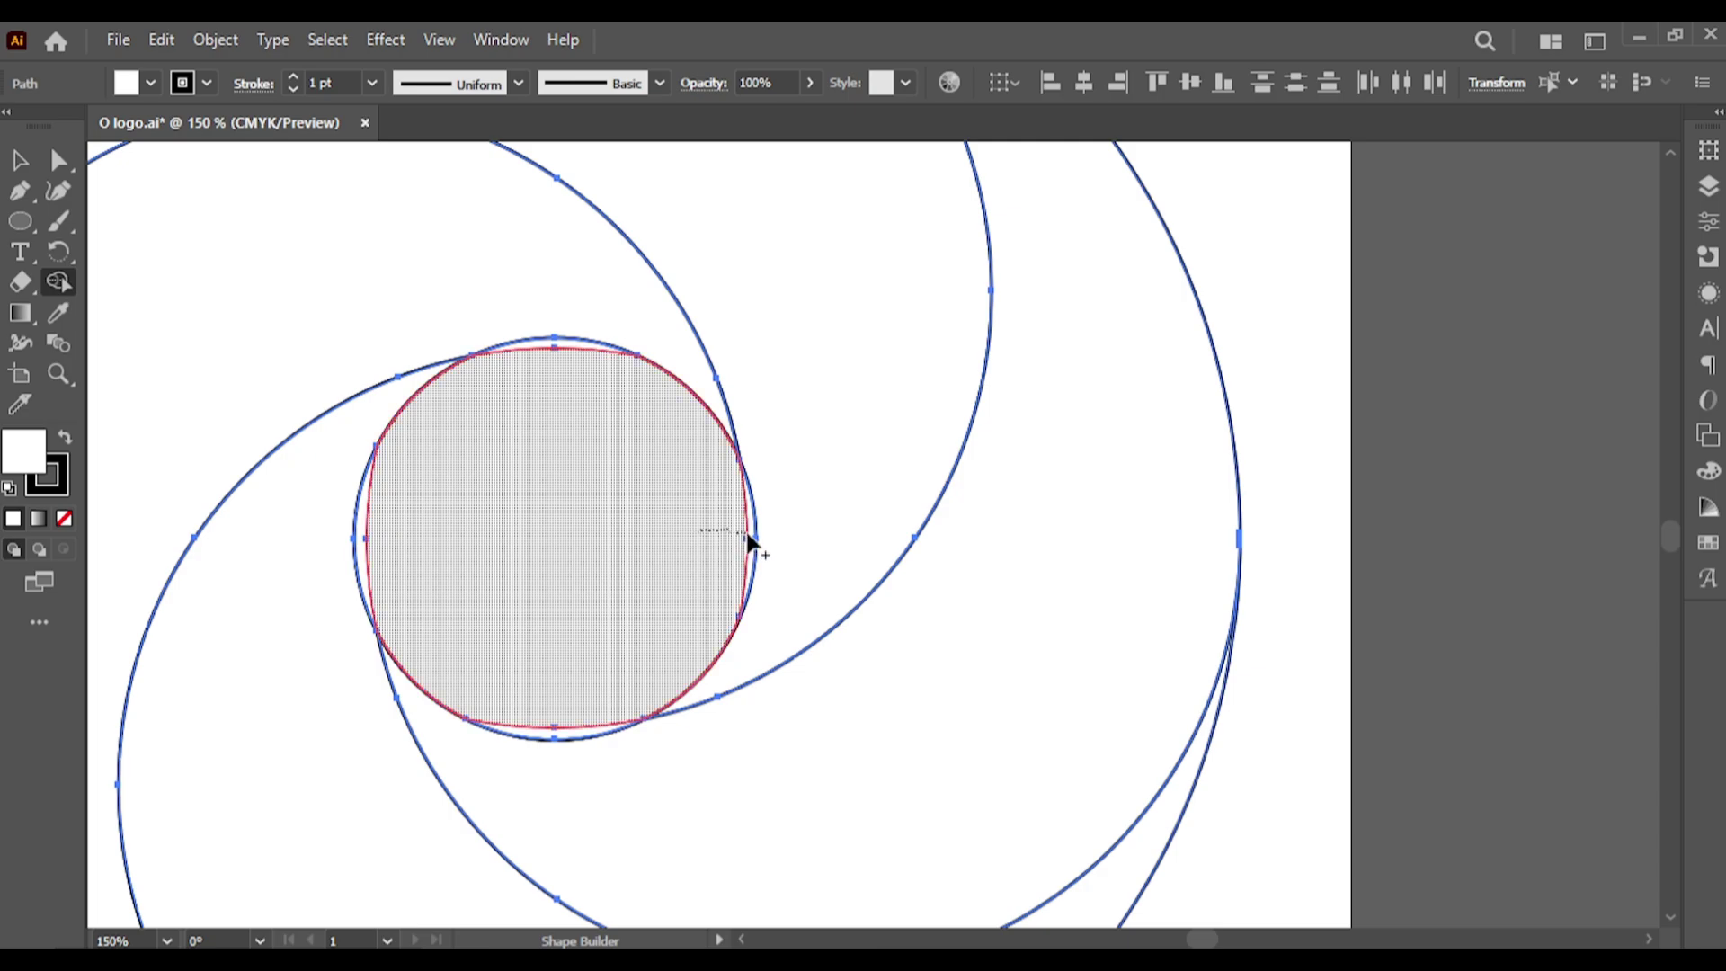
# Step: Merge the leftover slivers into the centre circle and upper-left segment, then deselect
pyautogui.moveTo(746, 539); pyautogui.dragTo(582, 505)
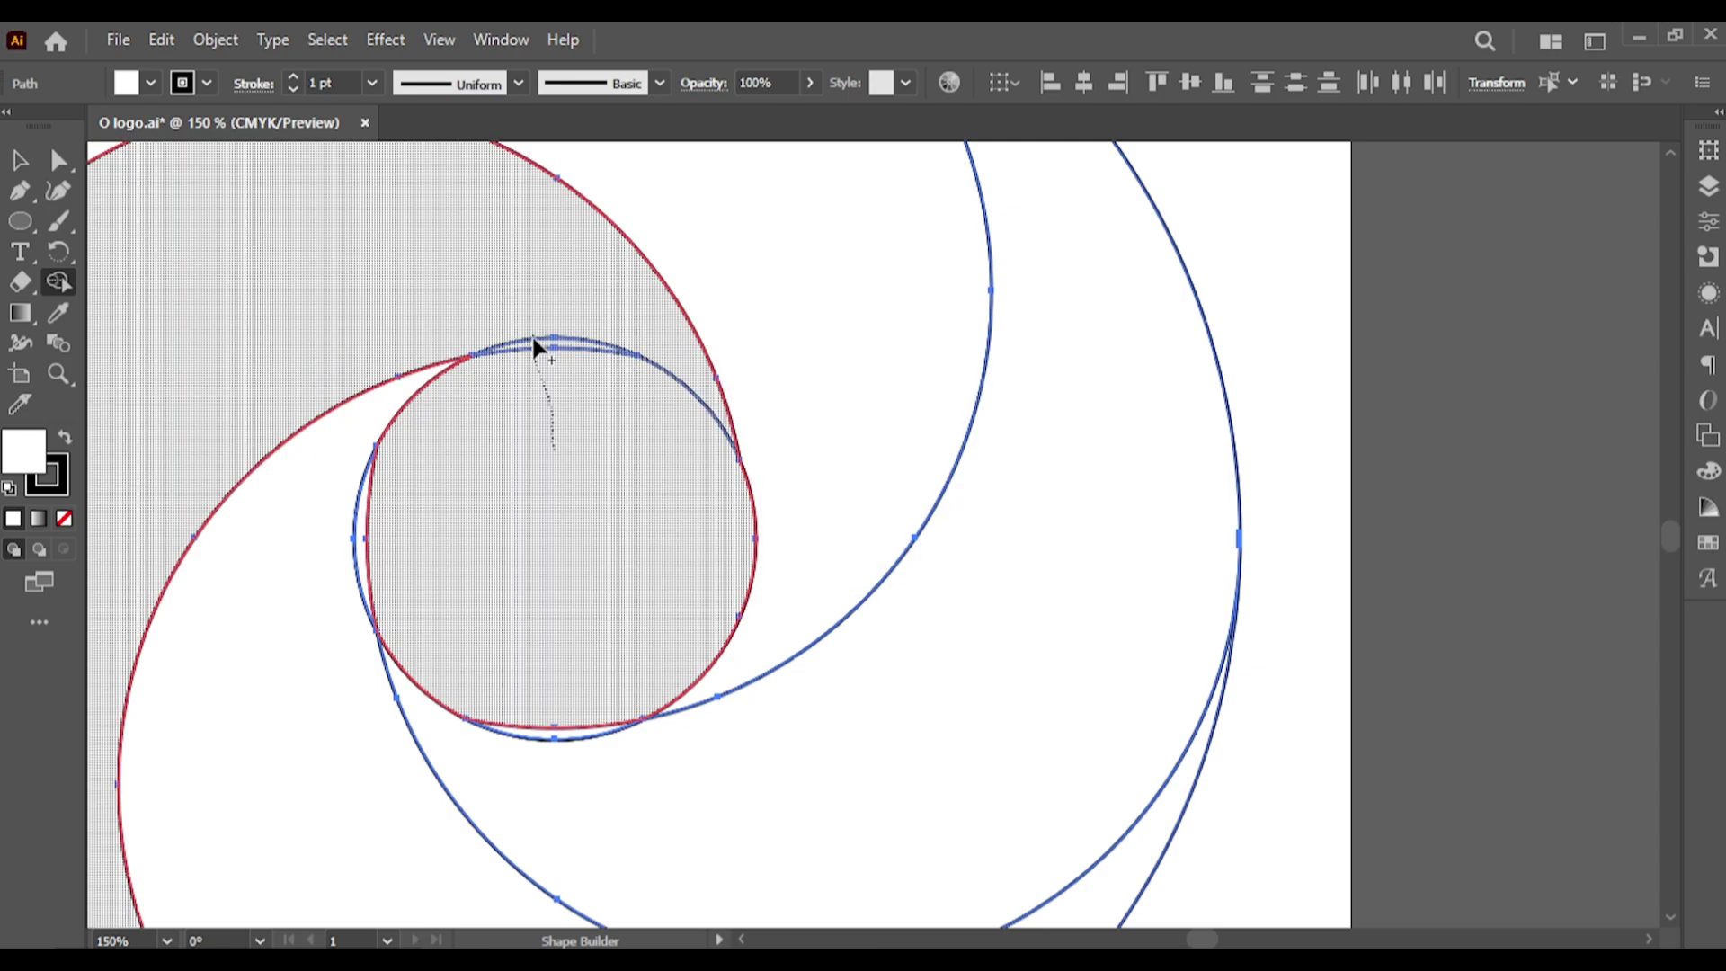
pyautogui.moveTo(535, 365); pyautogui.dragTo(534, 338)
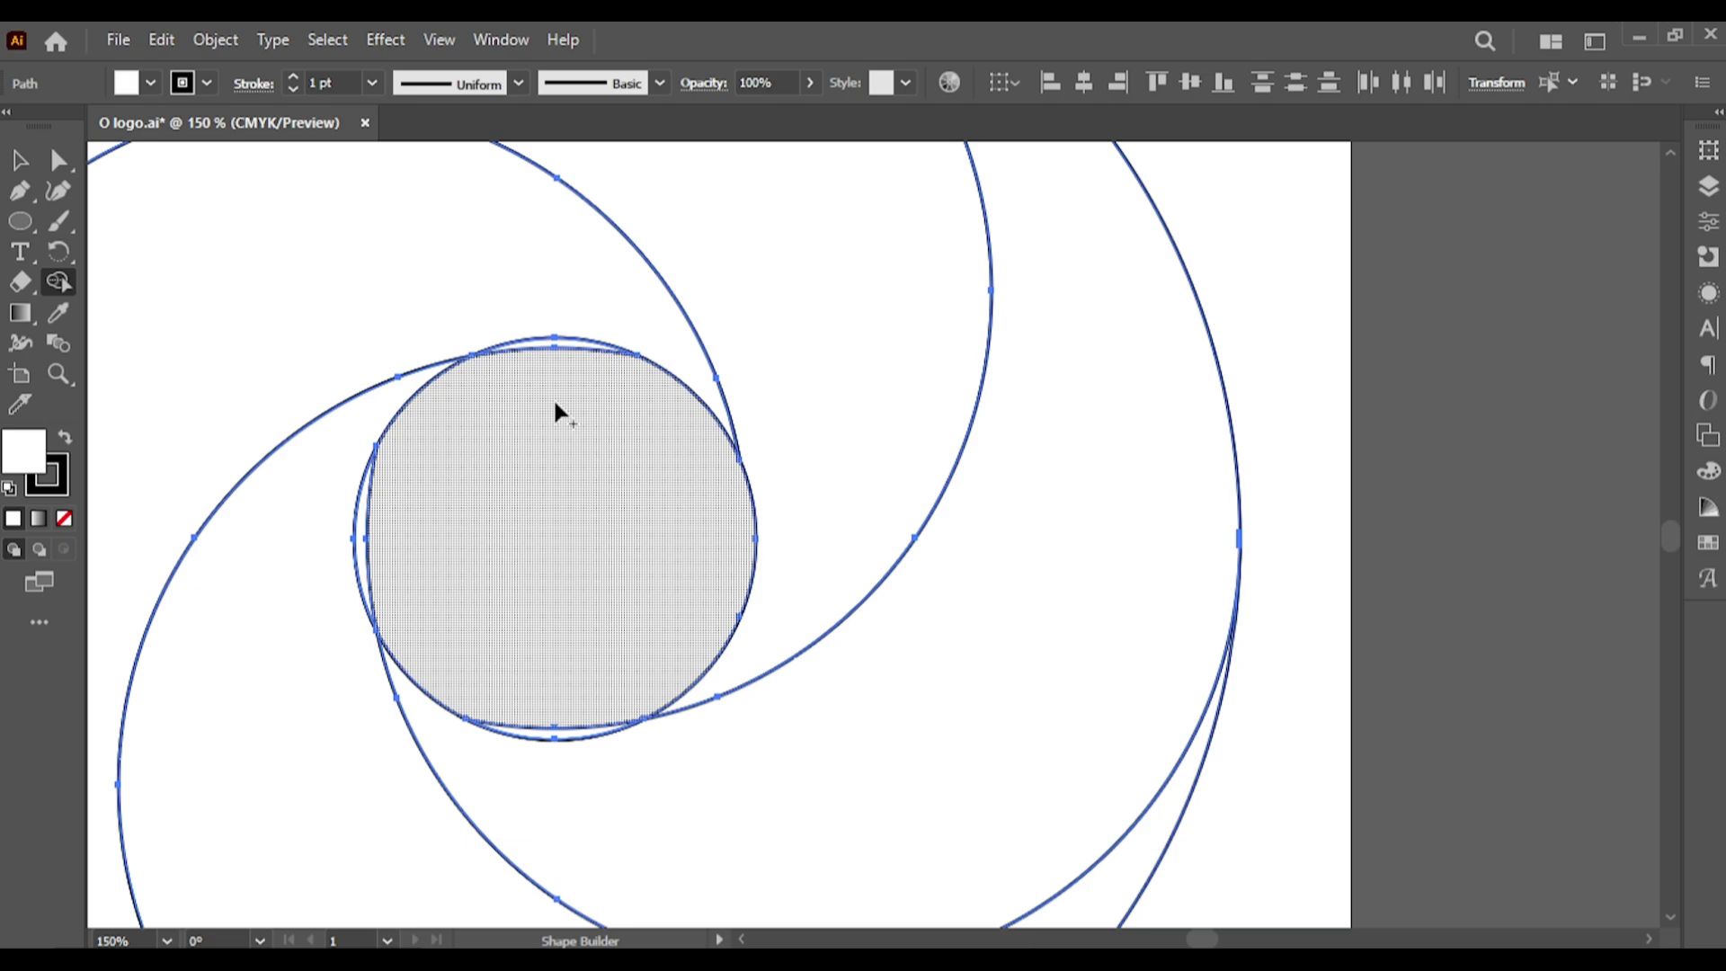
pyautogui.moveTo(450, 521); pyautogui.dragTo(363, 548)
pyautogui.moveTo(539, 634)
pyautogui.mouseDown()
pyautogui.moveTo(552, 736)
pyautogui.moveTo(551, 694)
pyautogui.mouseUp()
pyautogui.scroll(-2, 565, 550)
pyautogui.scroll(-1, 565, 542)
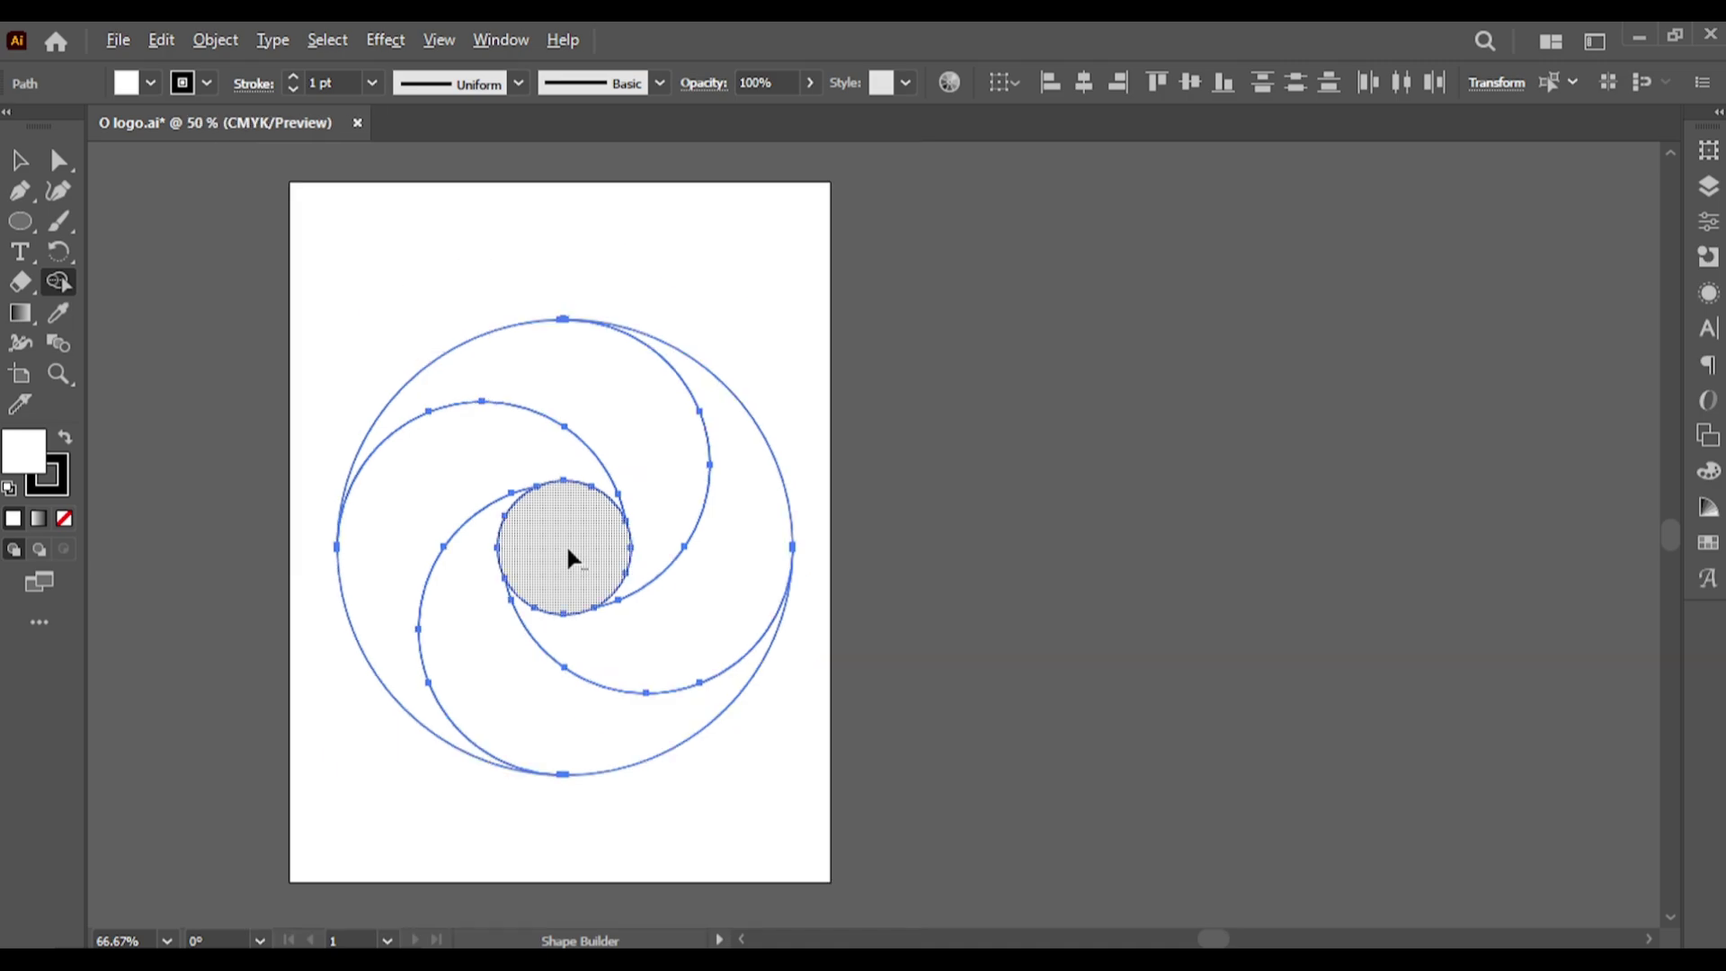
pyautogui.click(18, 162)
pyautogui.scroll(1, 557, 476)
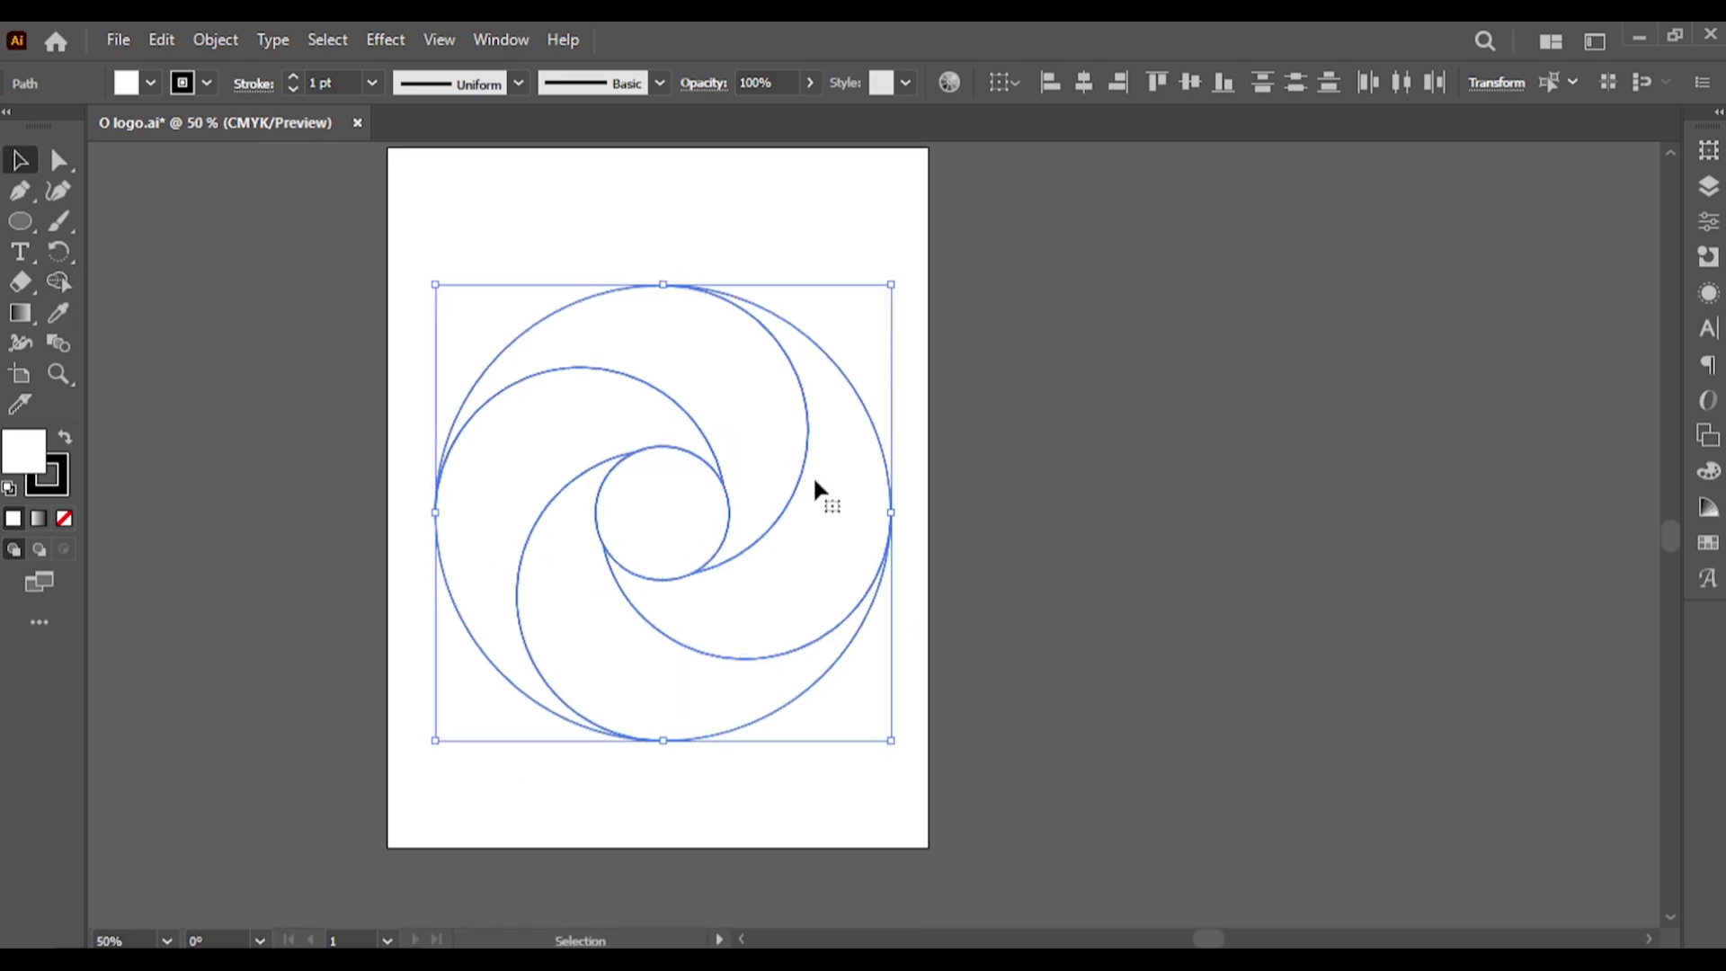
pyautogui.click(935, 571)
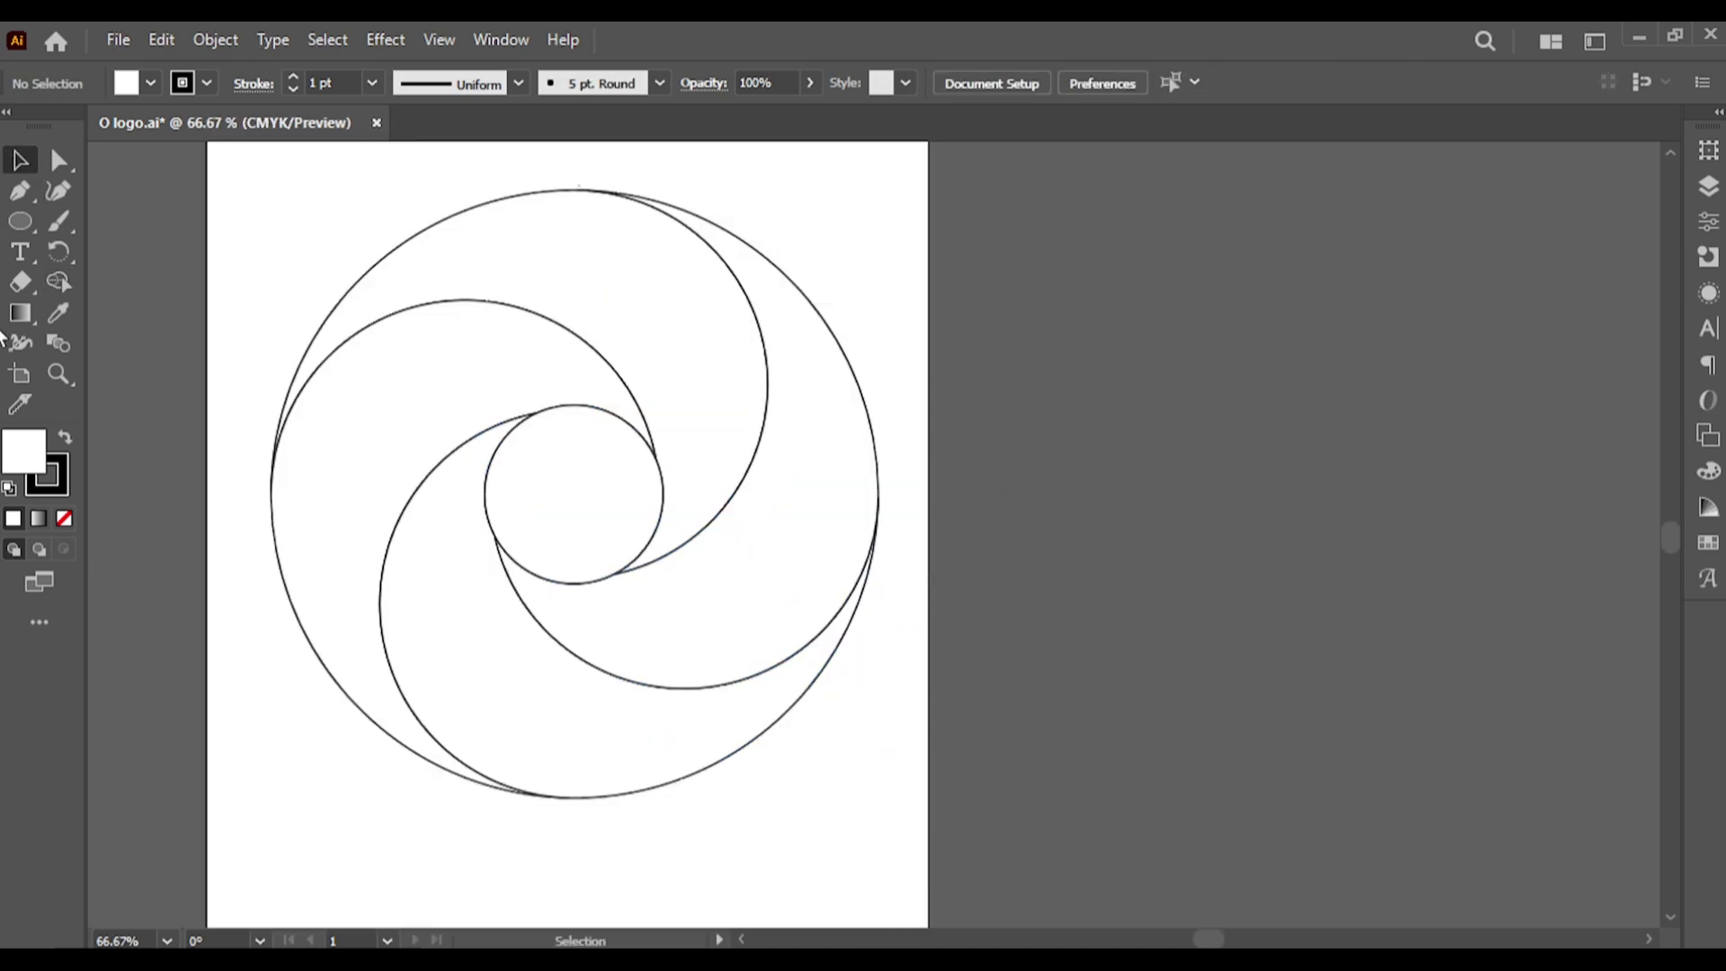
pyautogui.moveTo(261, 601); pyautogui.dragTo(330, 788)
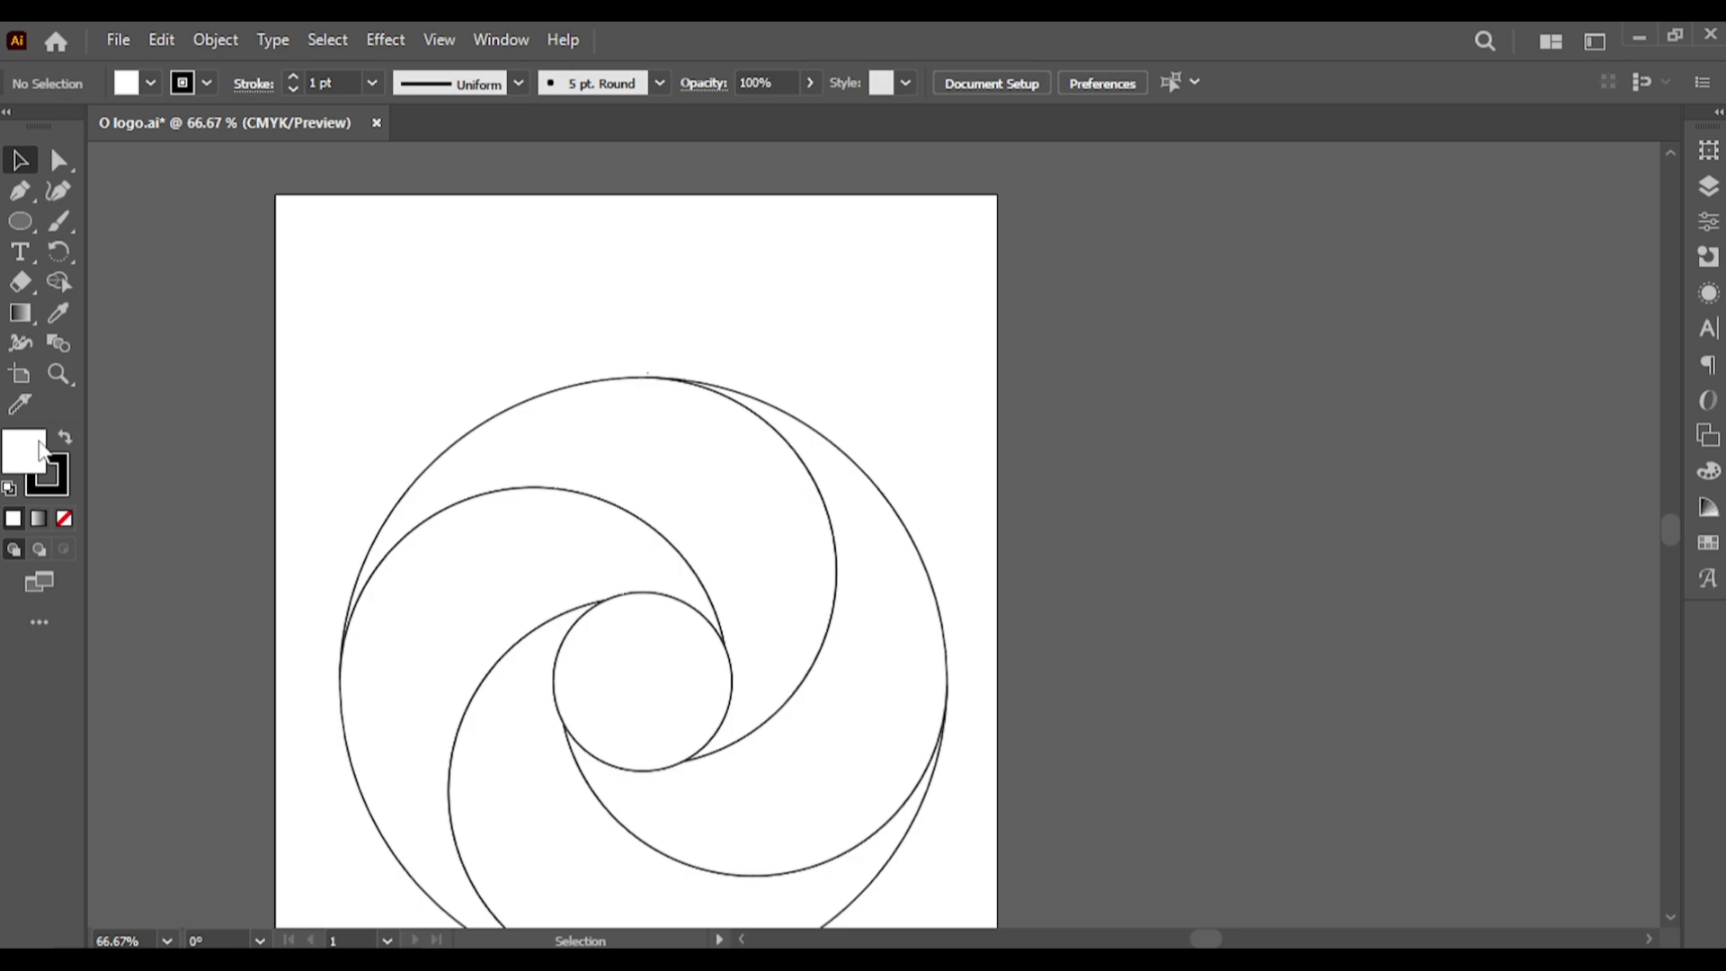
# Step: Draw a small circle at the artboard's top-left and fill it dark purple #230777
pyautogui.click(20, 222)
pyautogui.moveTo(293, 216)
pyautogui.mouseDown()
pyautogui.moveTo(351, 275)
pyautogui.moveTo(360, 357)
pyautogui.mouseUp()
pyautogui.press('v')
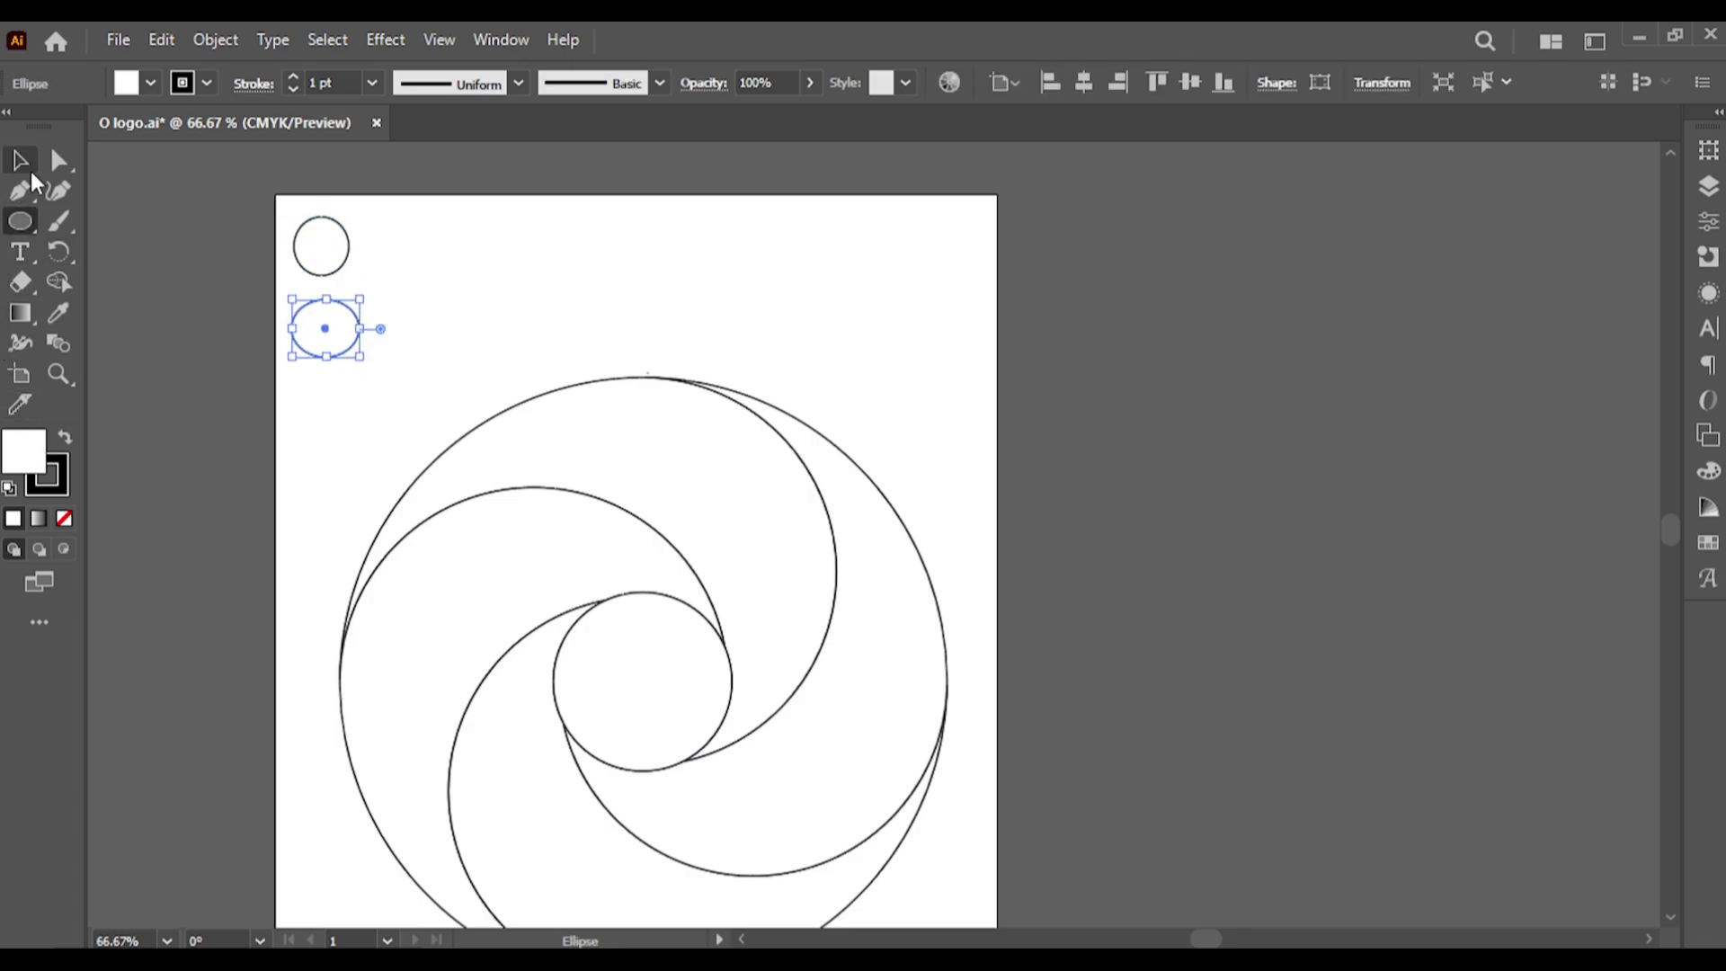
pyautogui.click(337, 245)
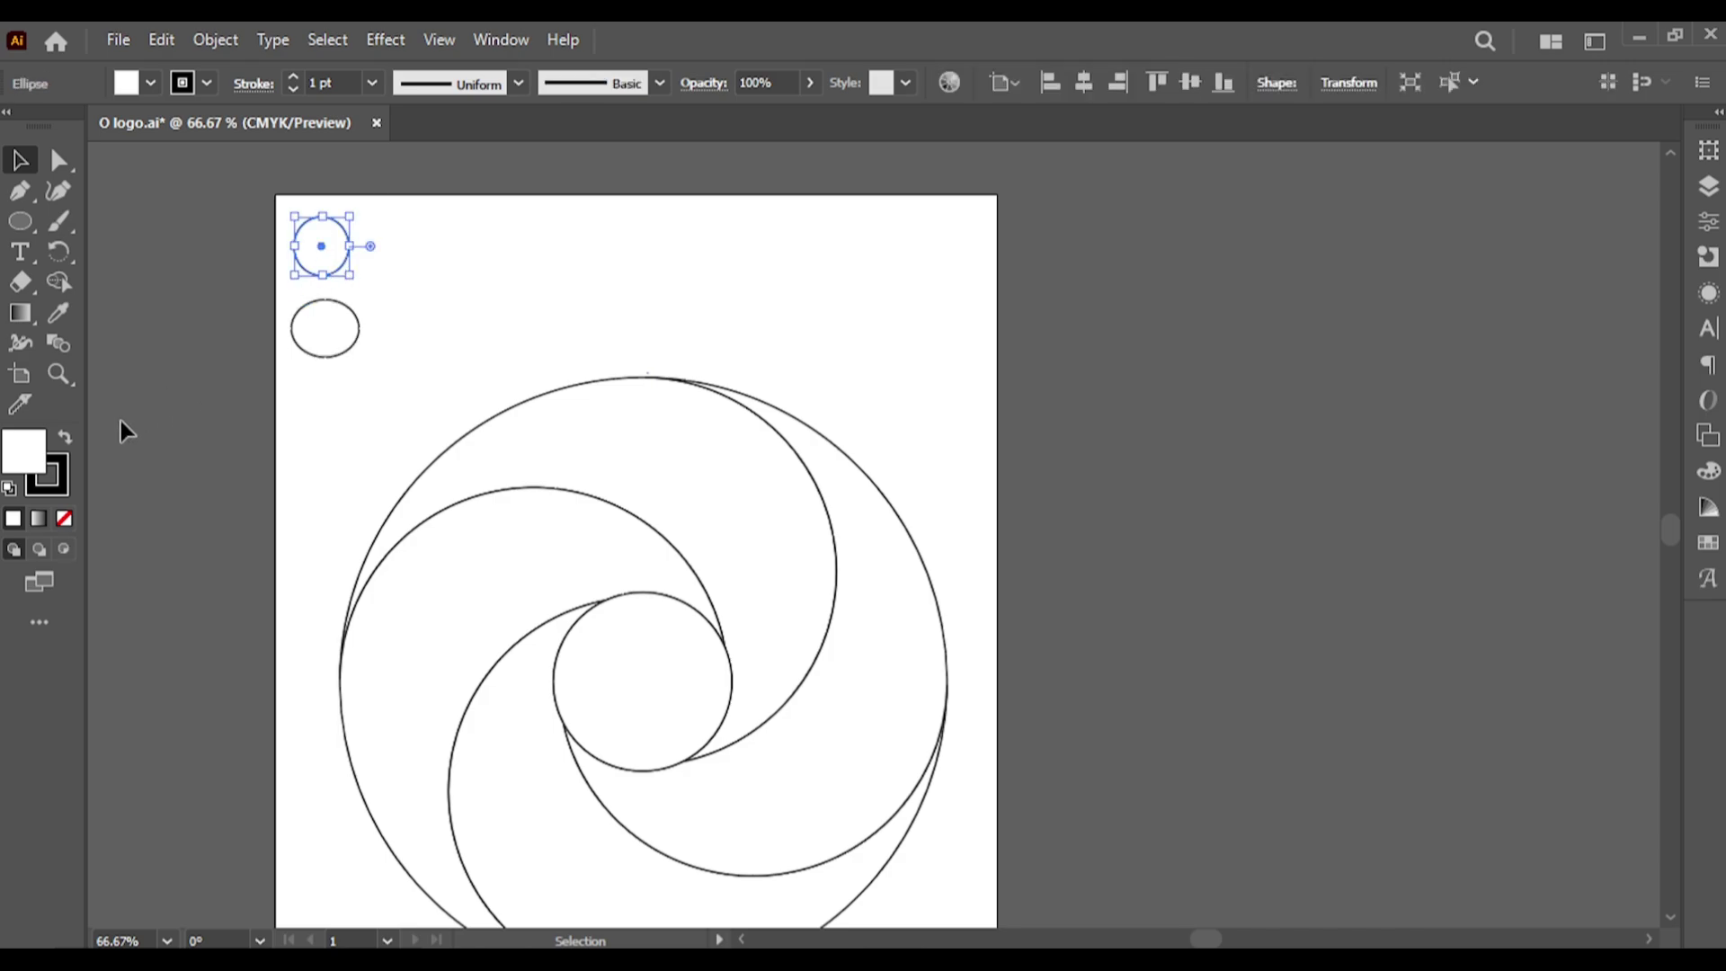
pyautogui.doubleClick(34, 461)
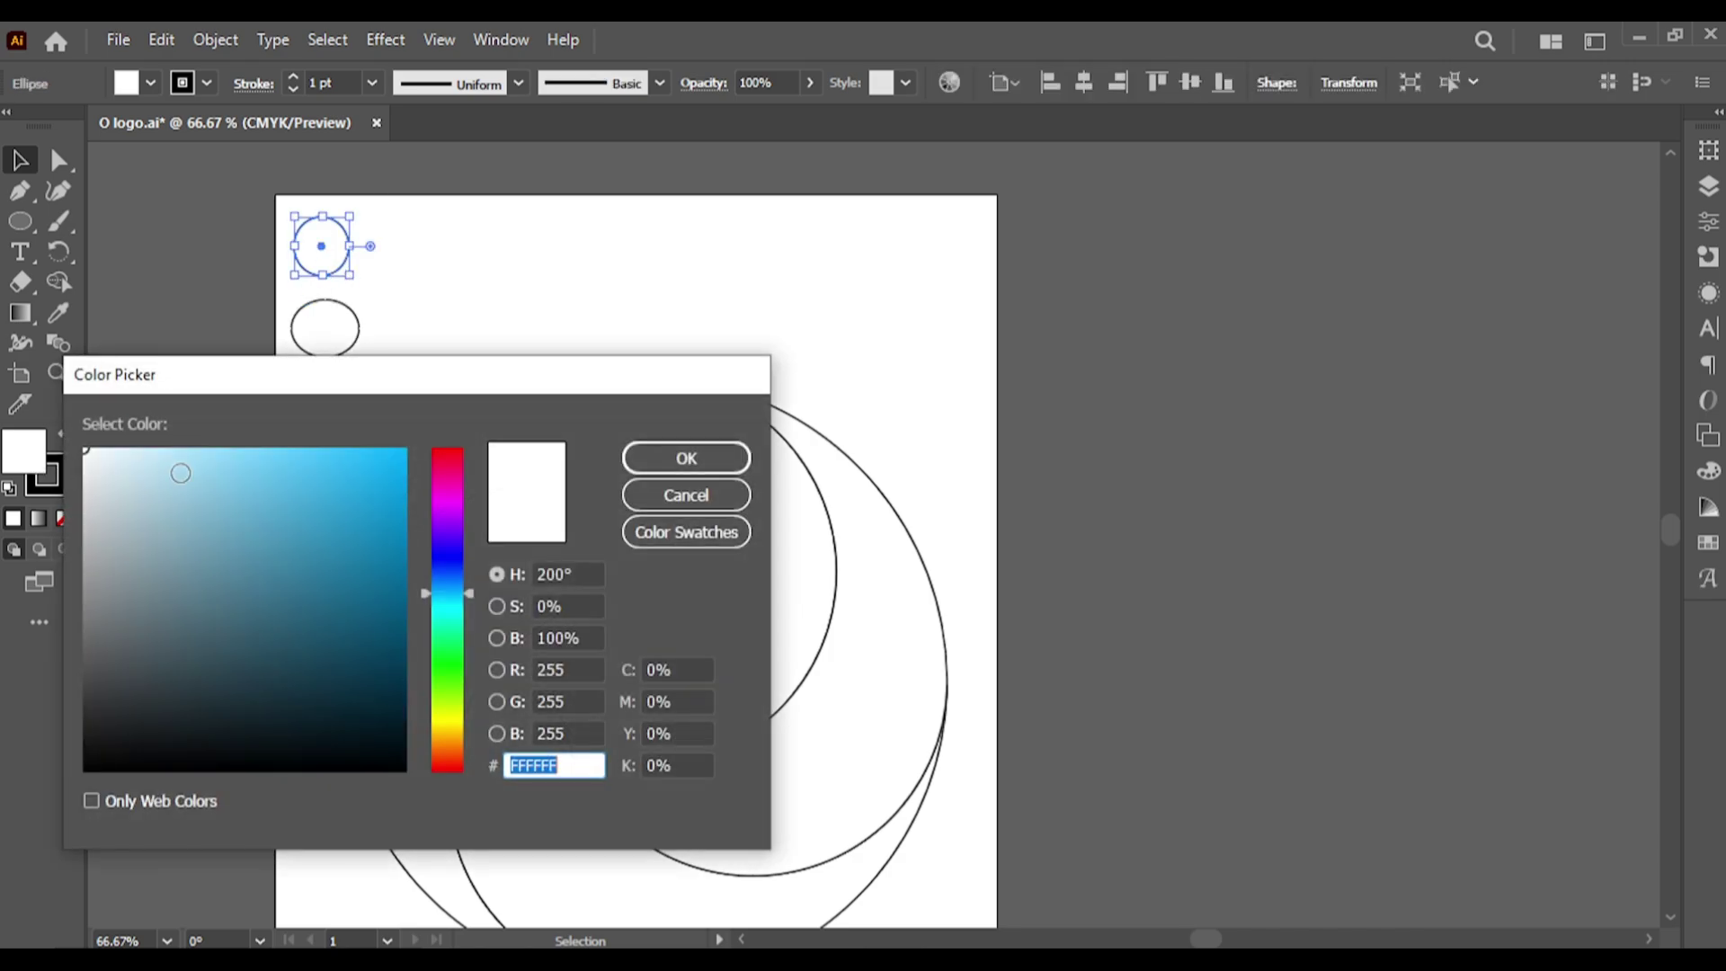
pyautogui.click(457, 544)
pyautogui.moveTo(385, 597); pyautogui.dragTo(389, 617)
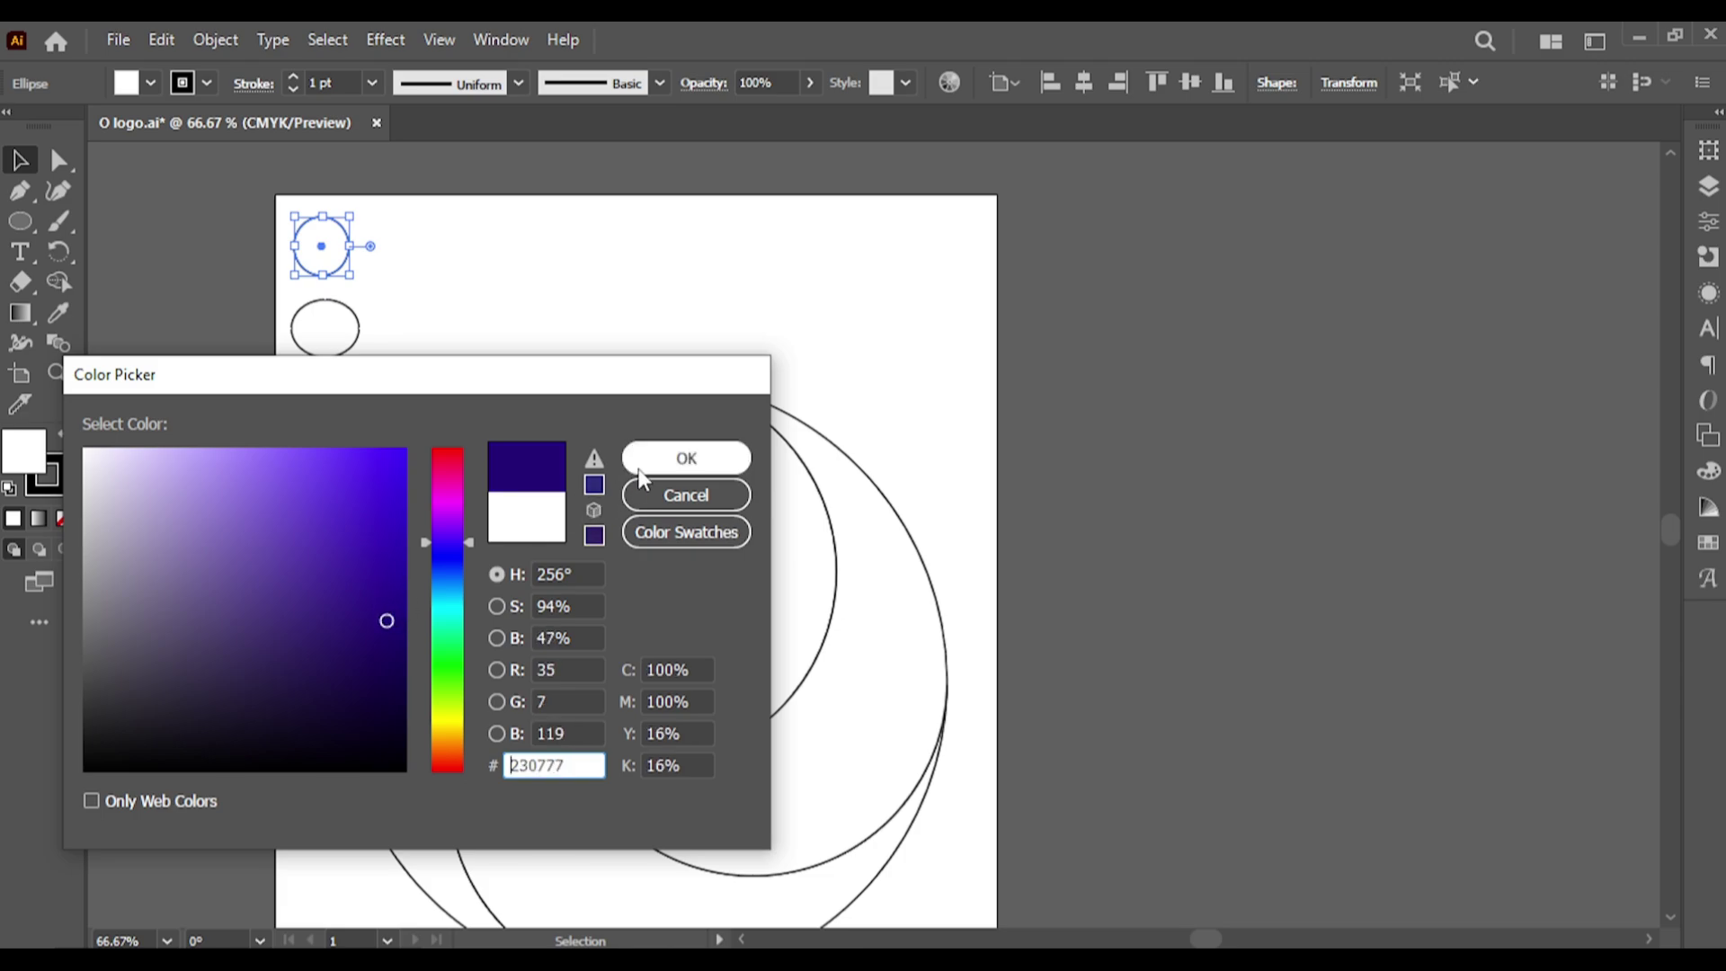
pyautogui.click(669, 458)
pyautogui.click(559, 291)
# Step: Fill the ellipse below it light blue #69D1FF
pyautogui.click(319, 349)
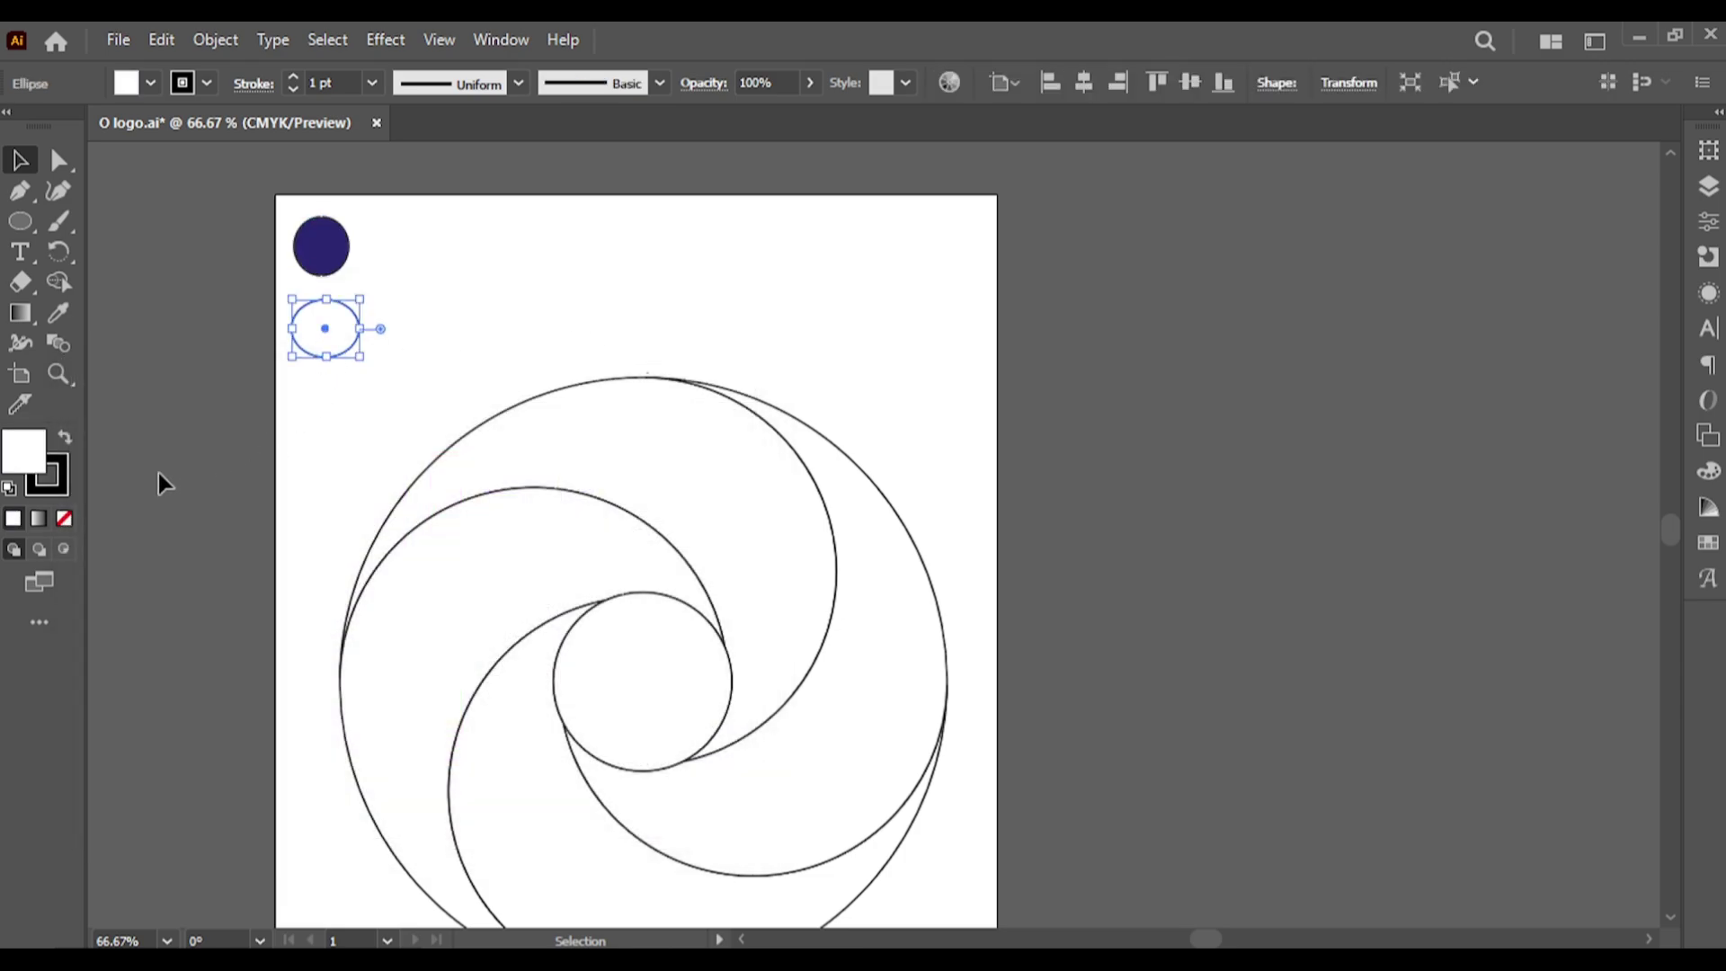
pyautogui.doubleClick(24, 449)
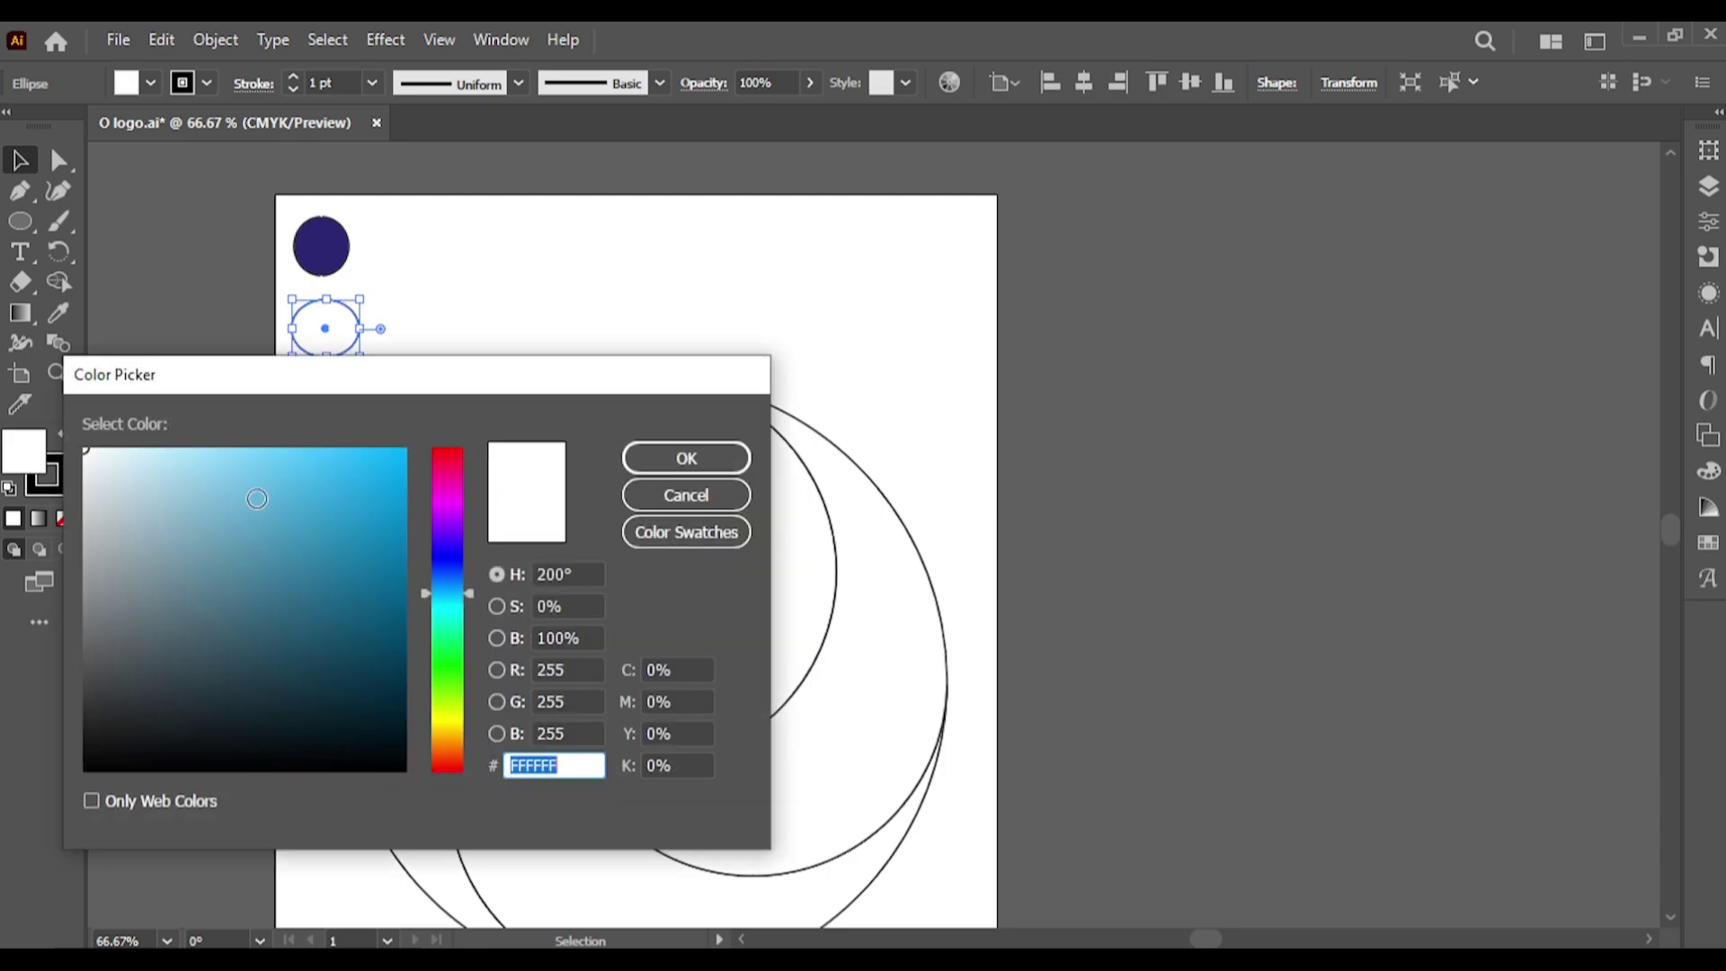
pyautogui.click(170, 450)
pyautogui.moveTo(170, 450)
pyautogui.mouseDown()
pyautogui.moveTo(144, 444)
pyautogui.moveTo(275, 414)
pyautogui.mouseUp()
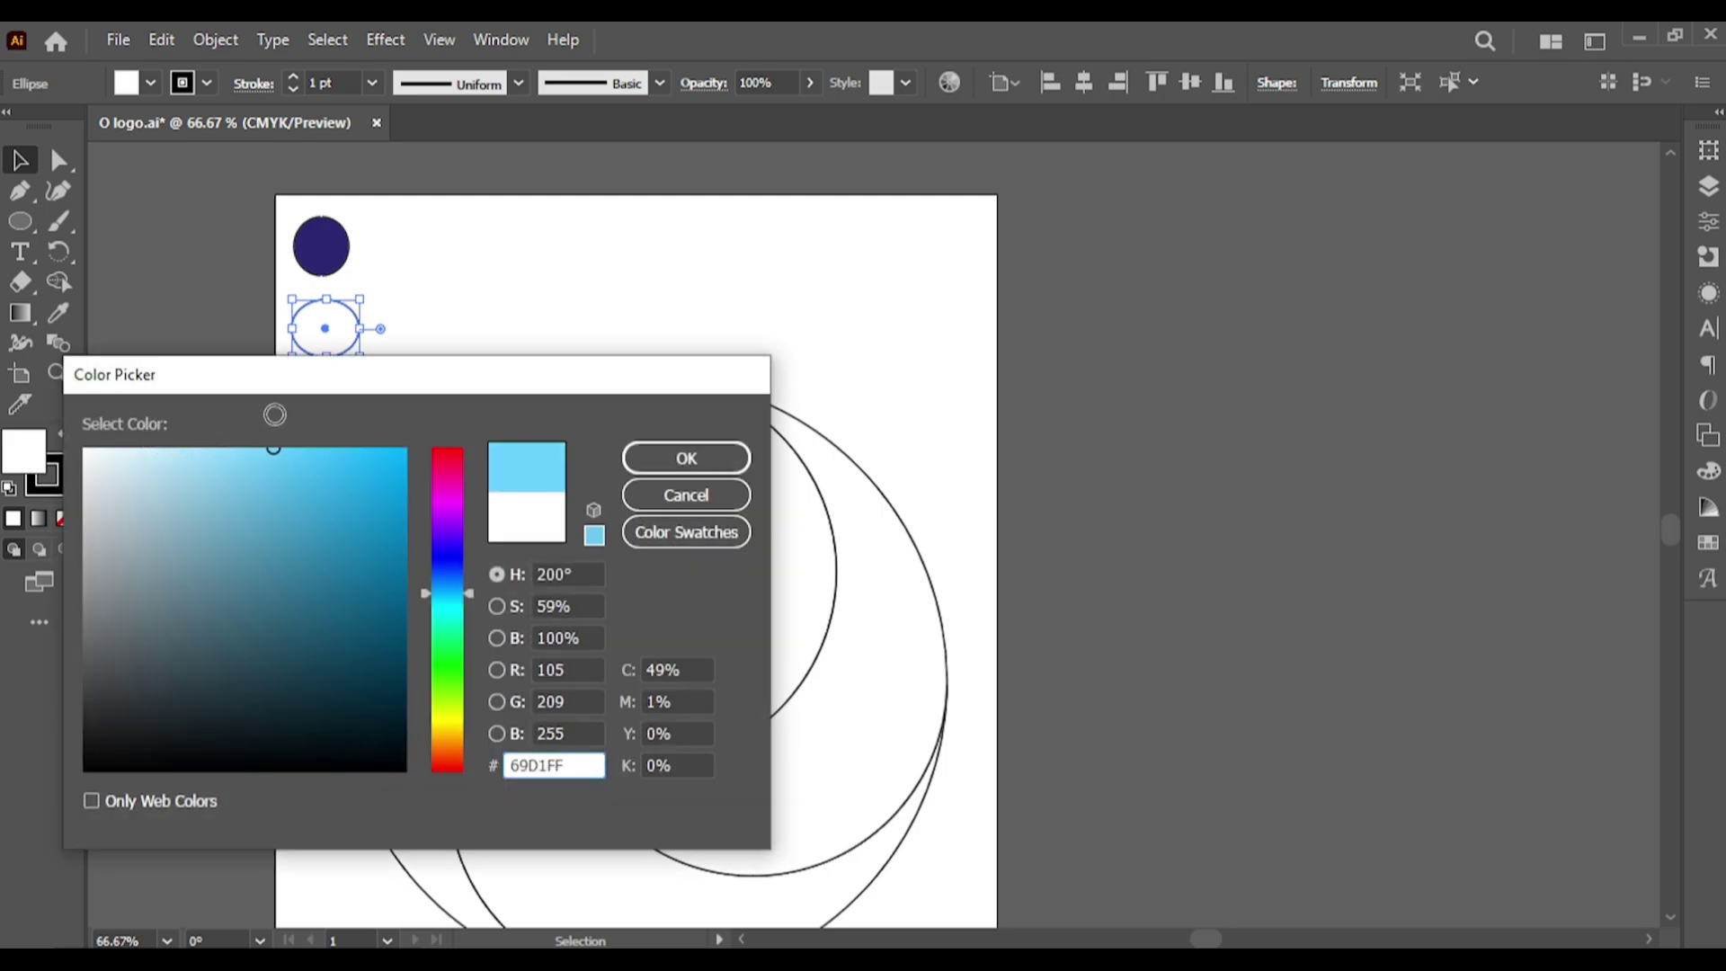
pyautogui.click(686, 463)
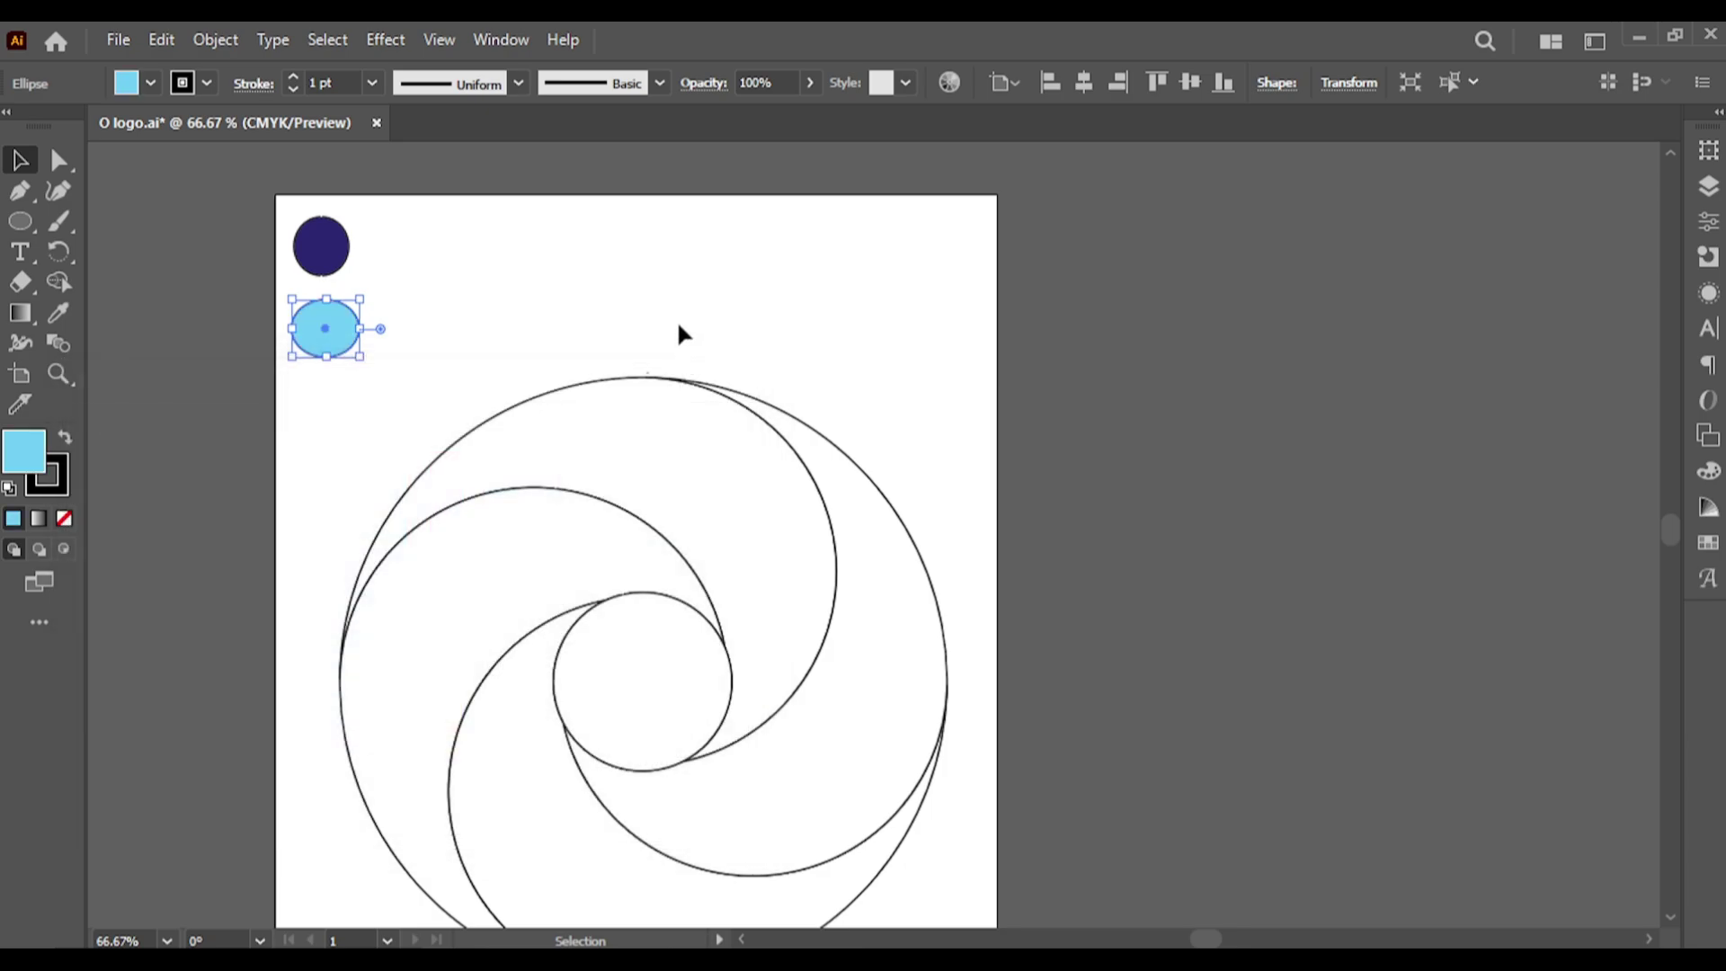
pyautogui.click(665, 342)
pyautogui.moveTo(581, 307); pyautogui.dragTo(586, 172)
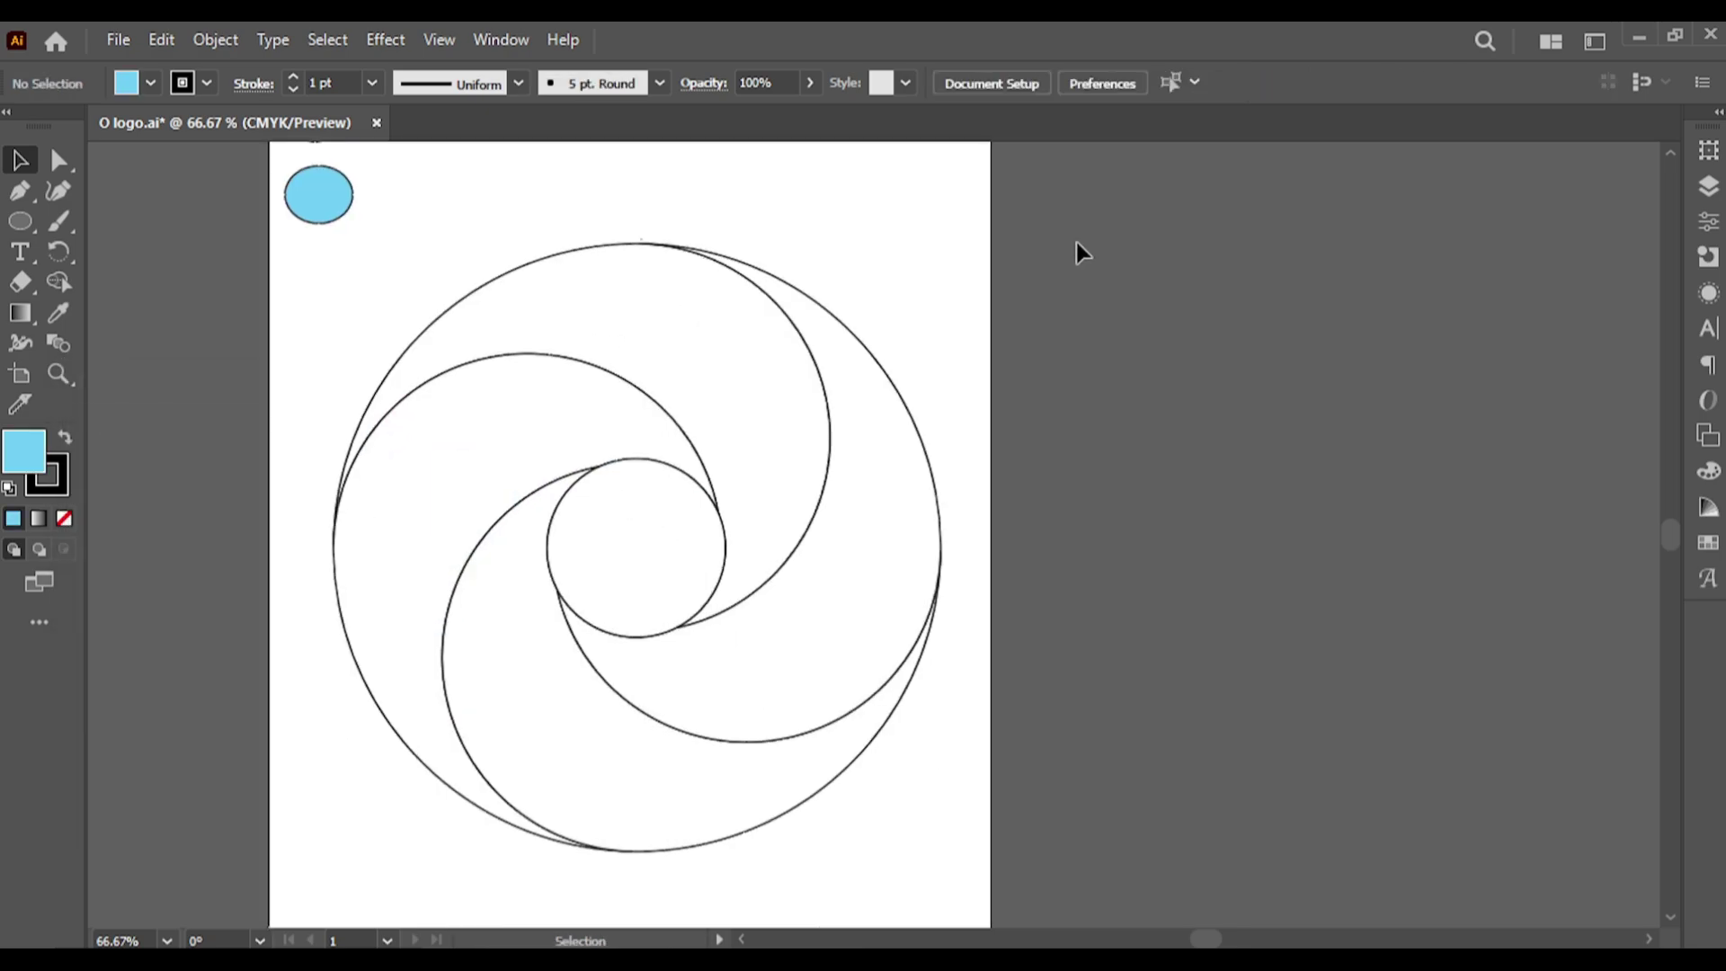
pyautogui.moveTo(973, 259); pyautogui.dragTo(390, 845)
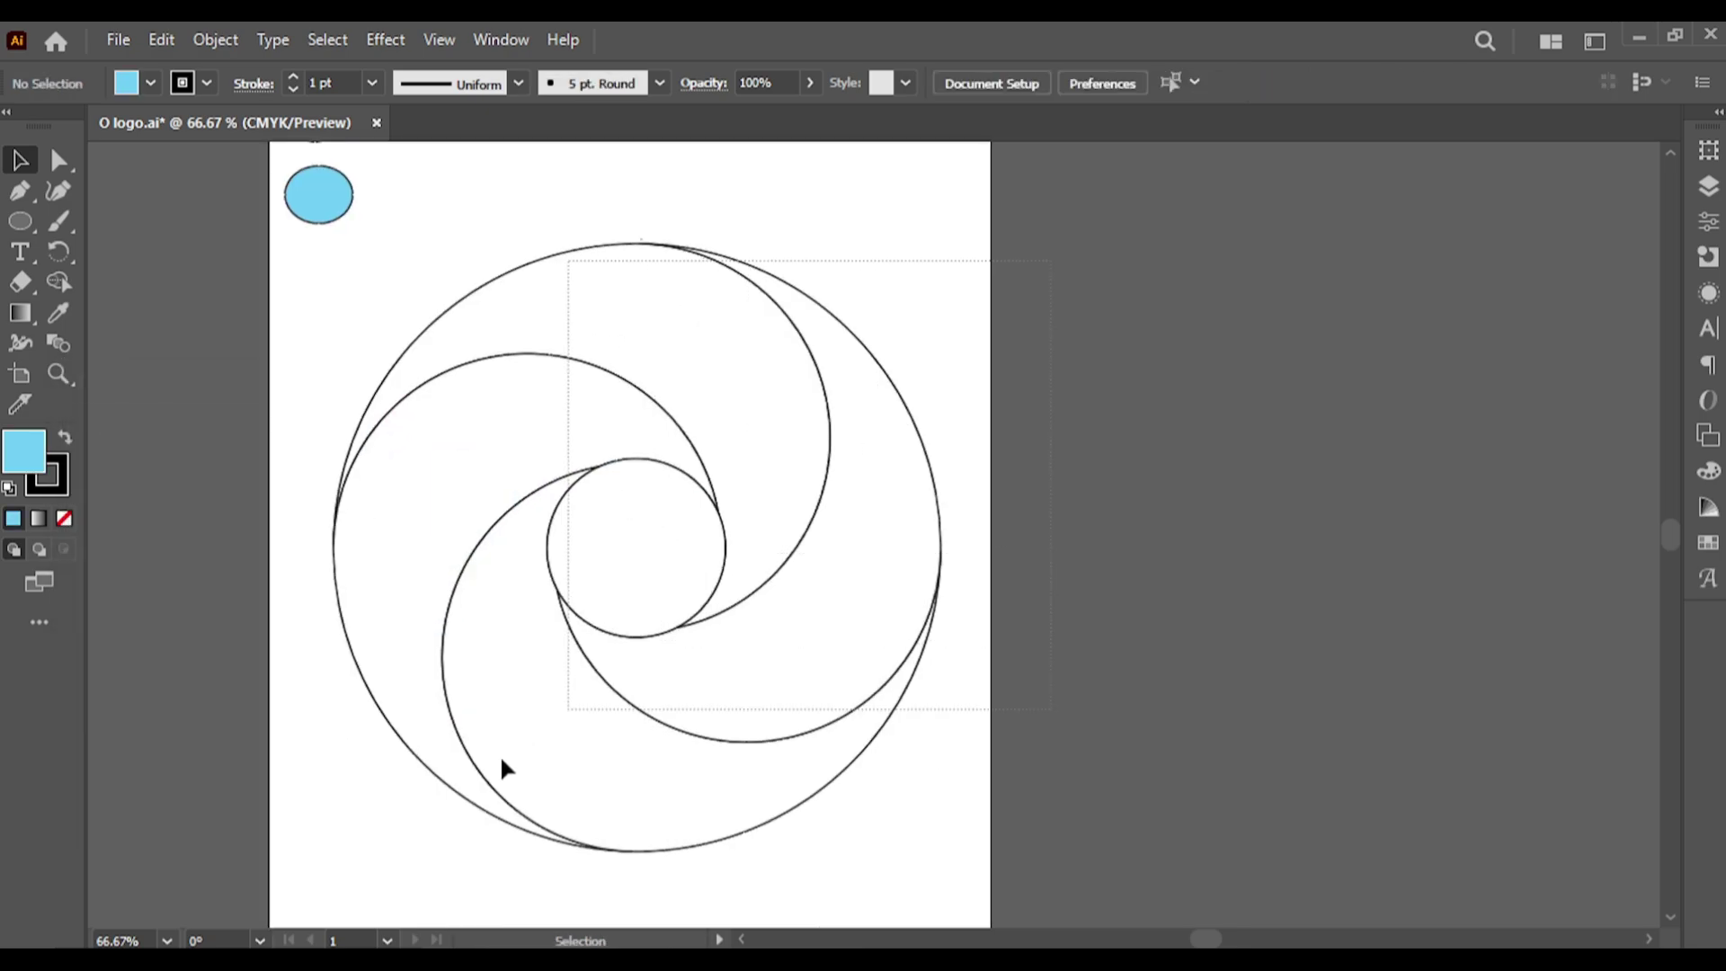
# Step: Apply a gradient fill to the swirl, sampling navy and light blue into its two stops
pyautogui.click(39, 519)
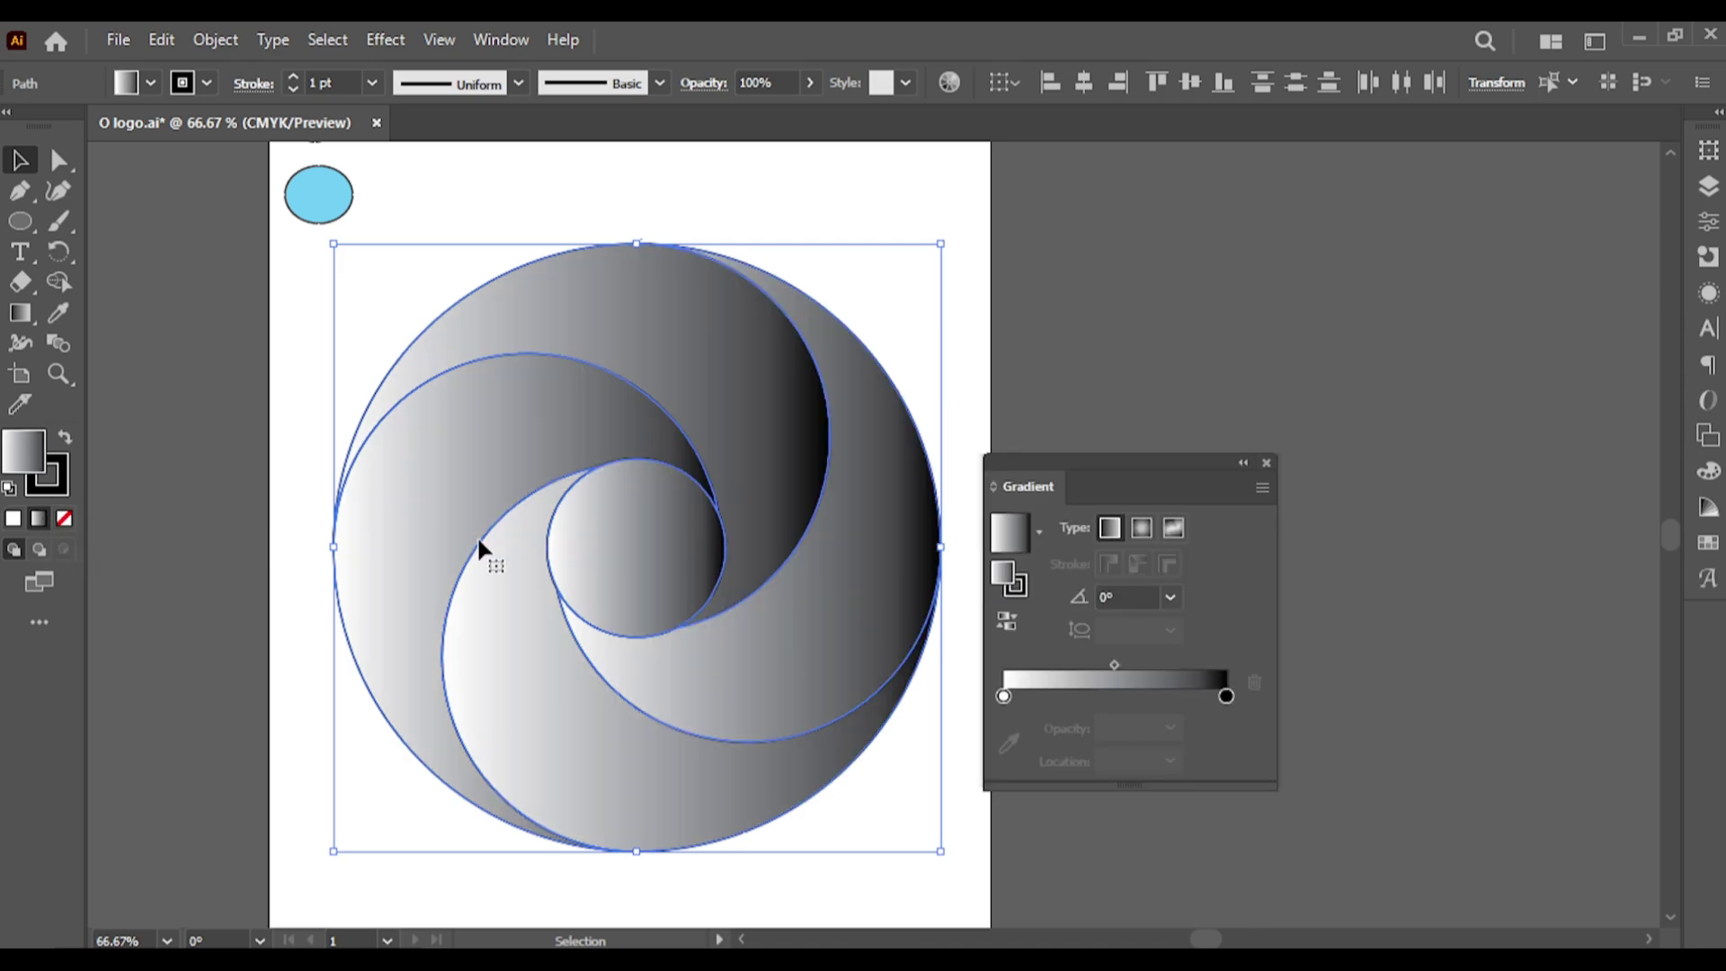
pyautogui.click(1003, 696)
pyautogui.click(1008, 743)
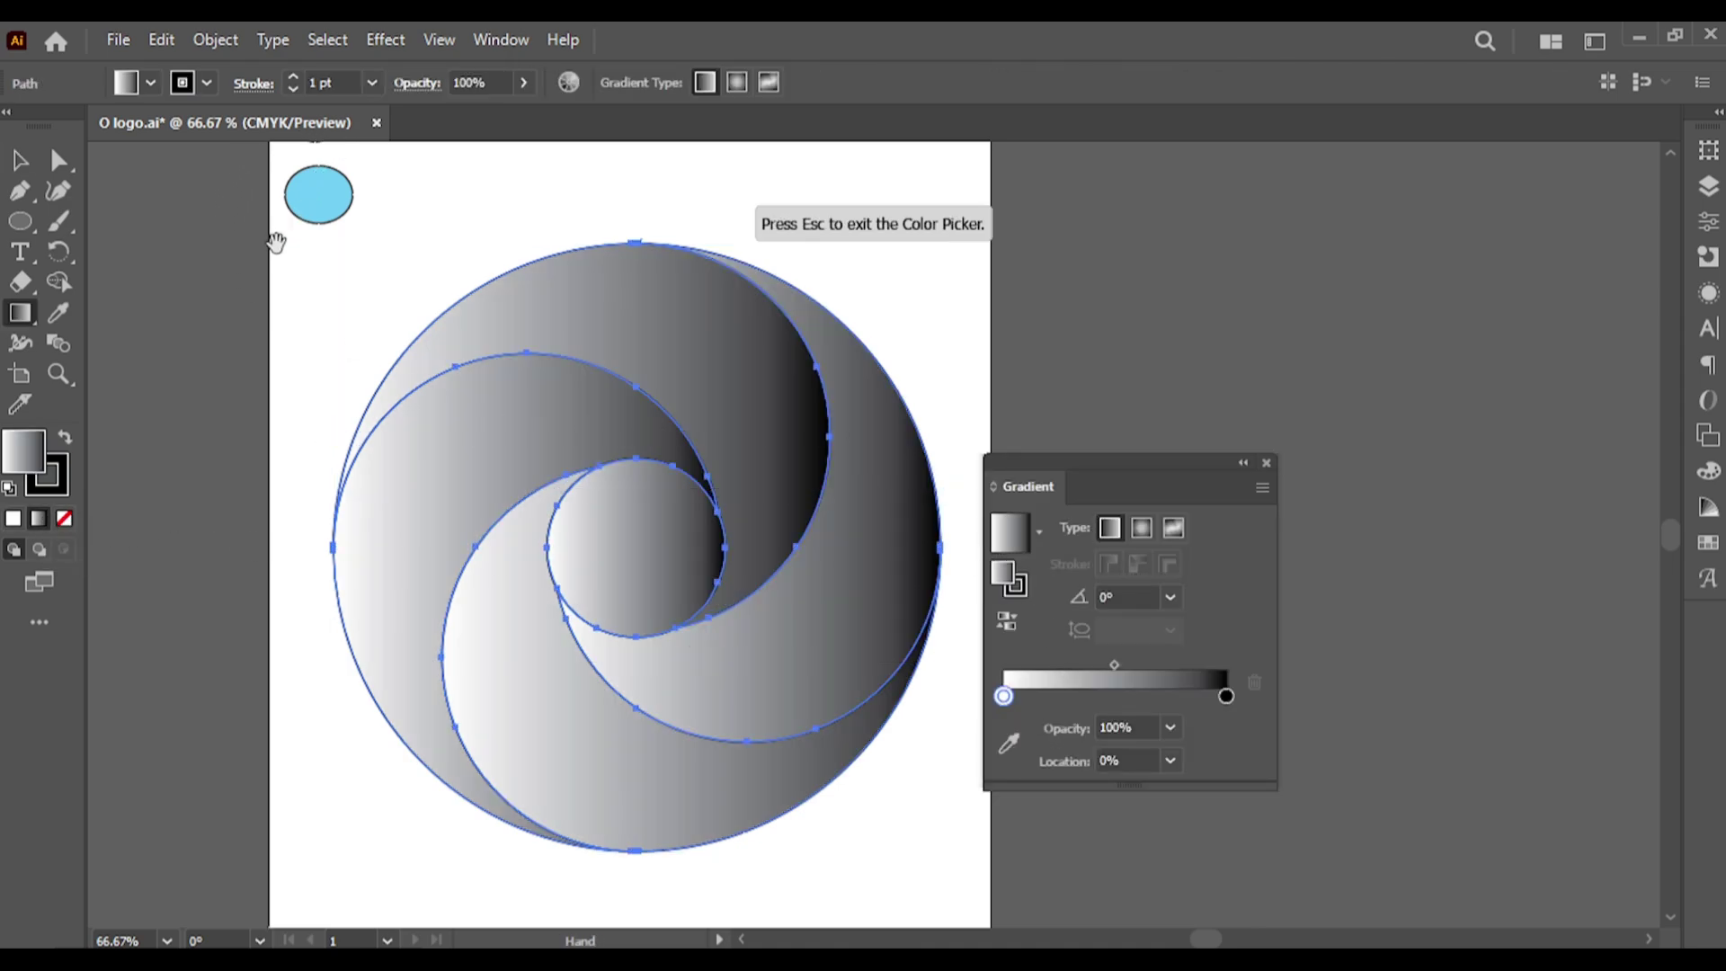
pyautogui.scroll(2, 273, 249)
pyautogui.click(328, 190)
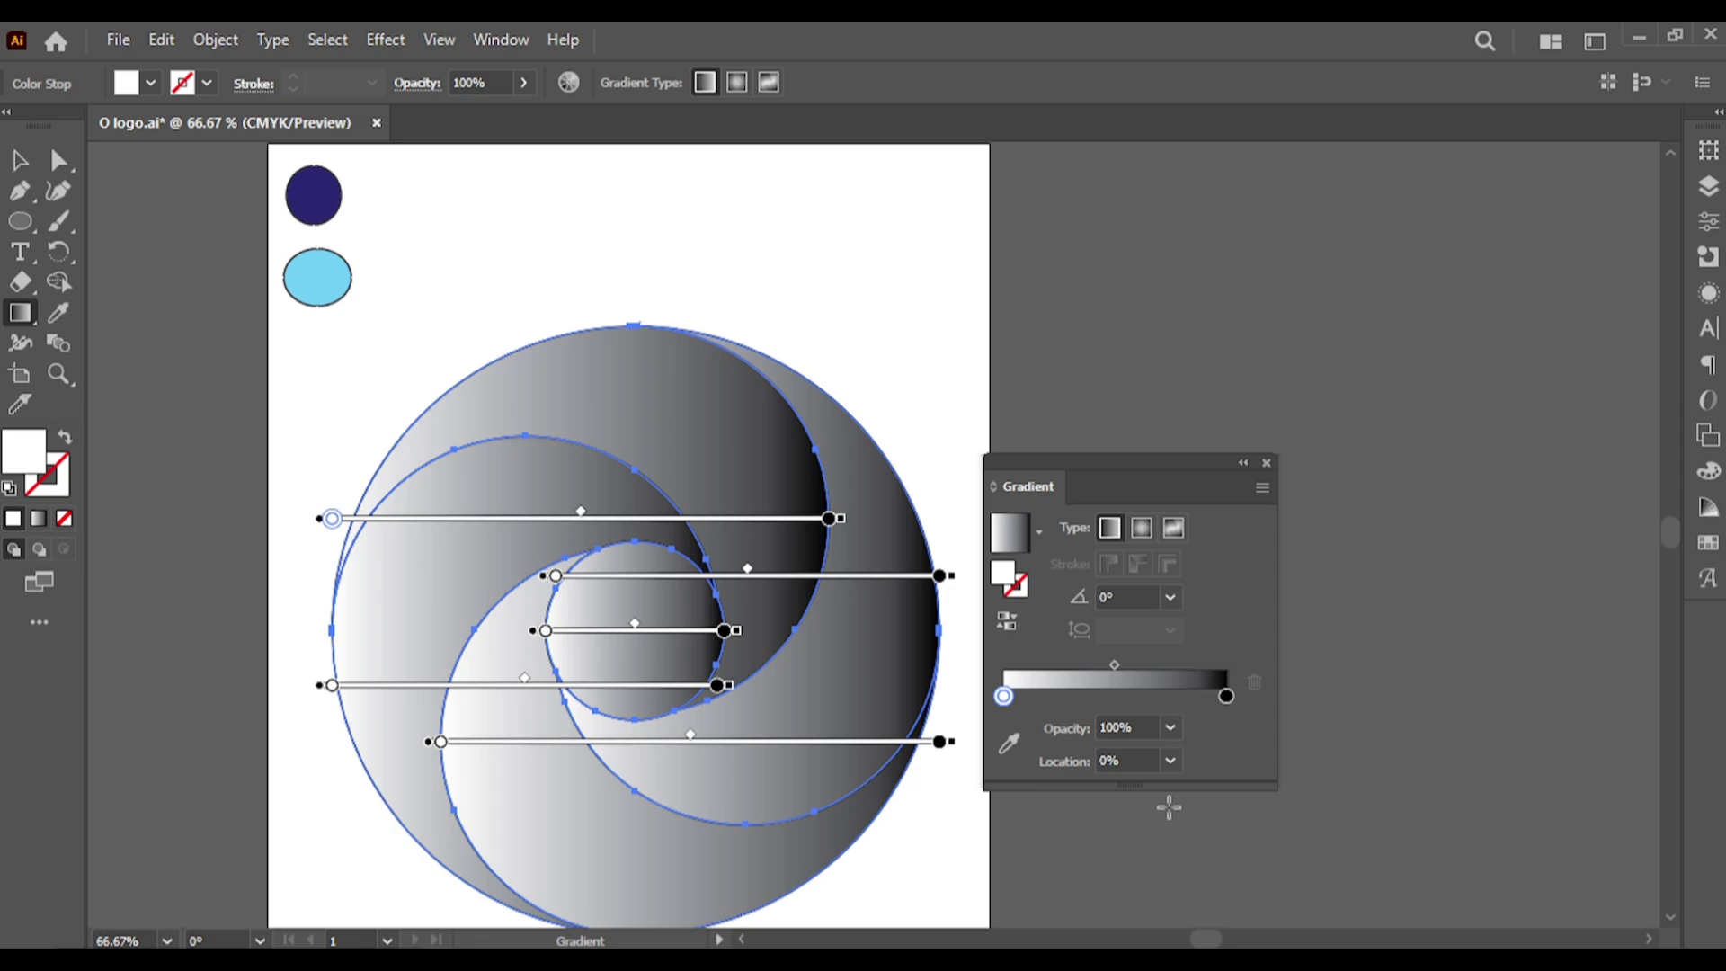
pyautogui.click(1008, 743)
pyautogui.click(325, 207)
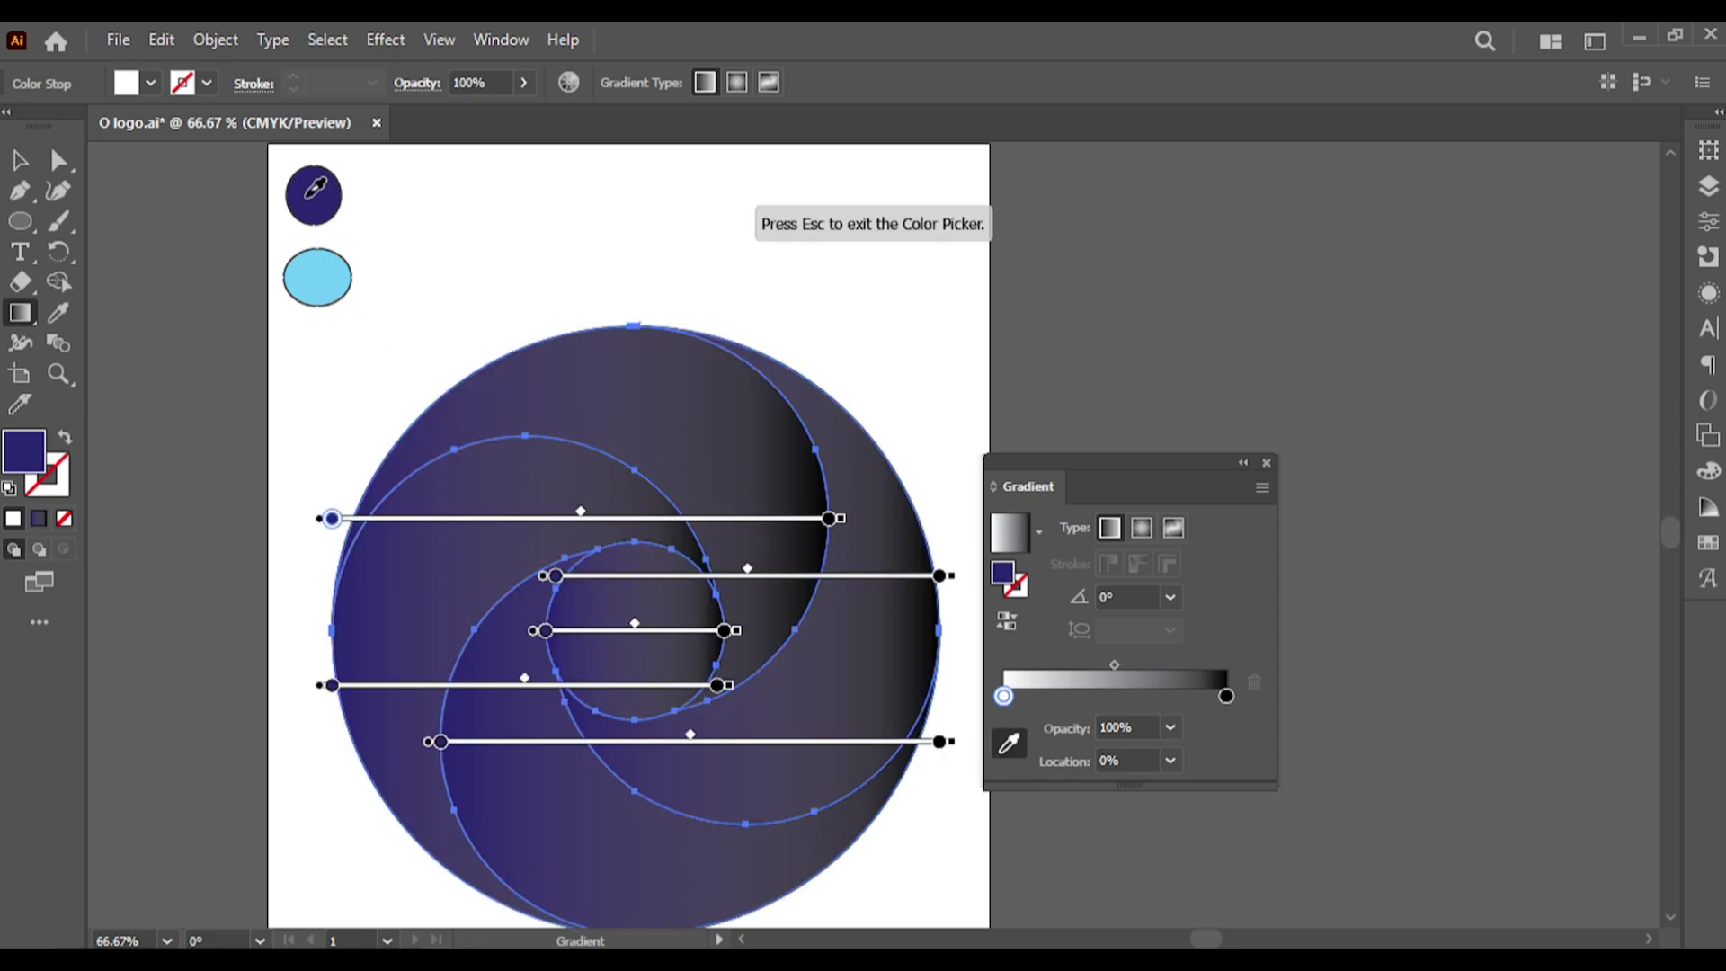
pyautogui.click(1225, 696)
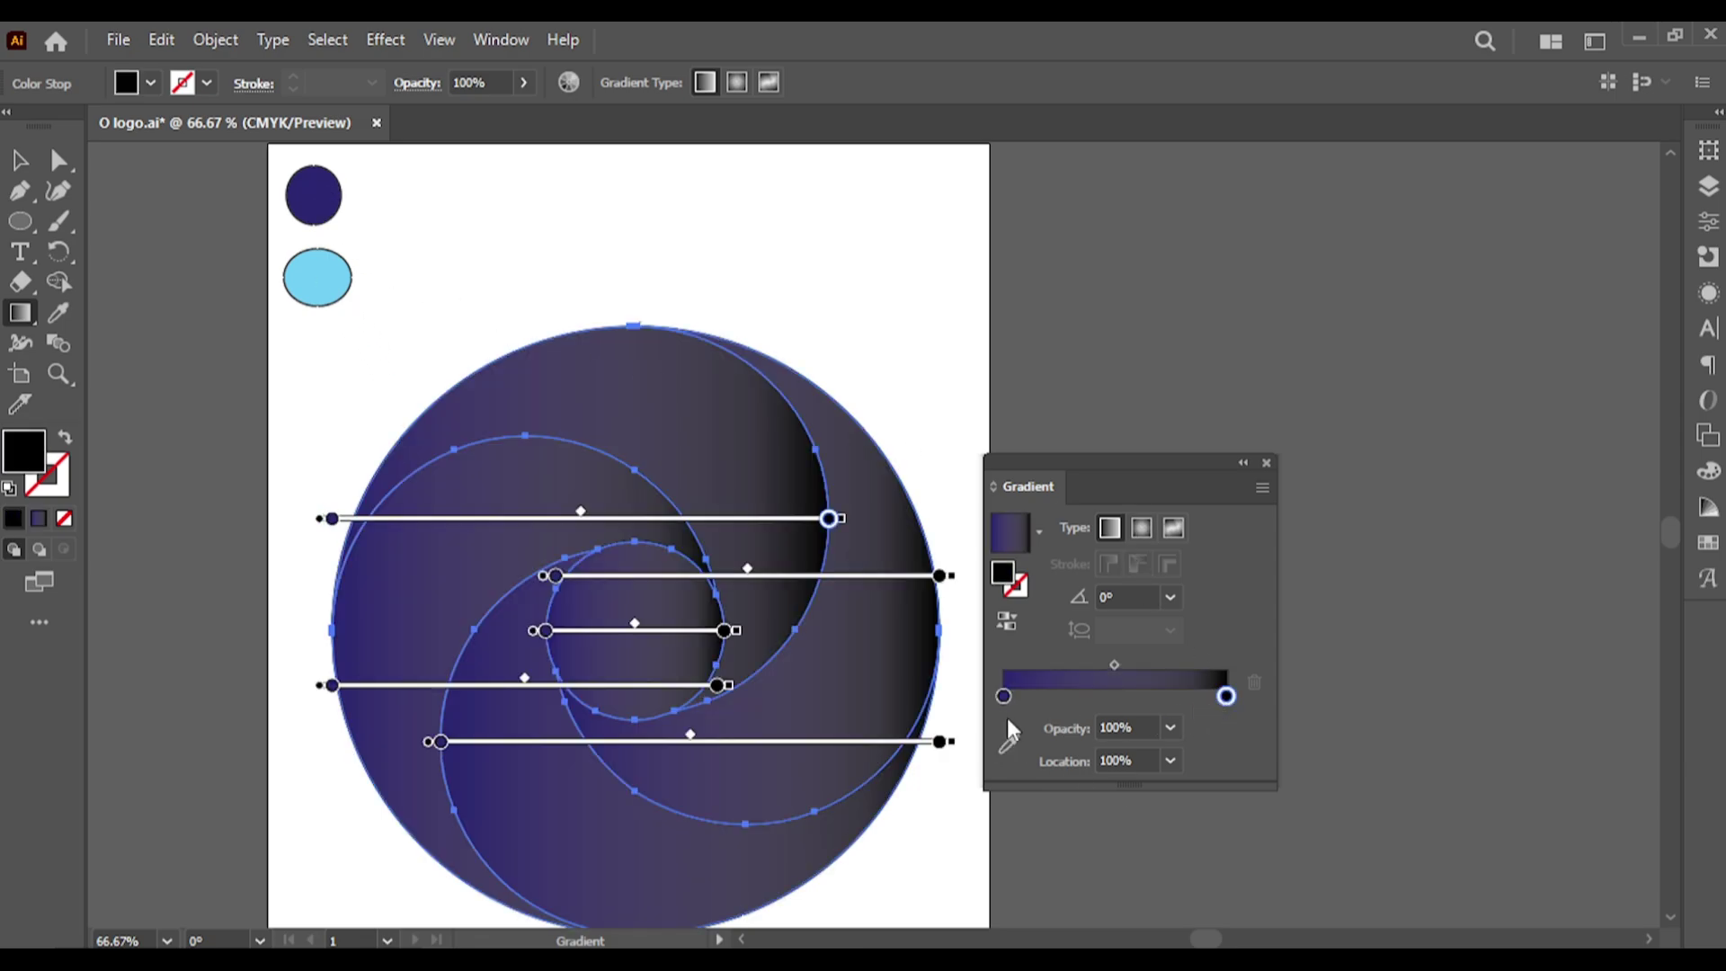
pyautogui.click(1009, 742)
pyautogui.click(321, 290)
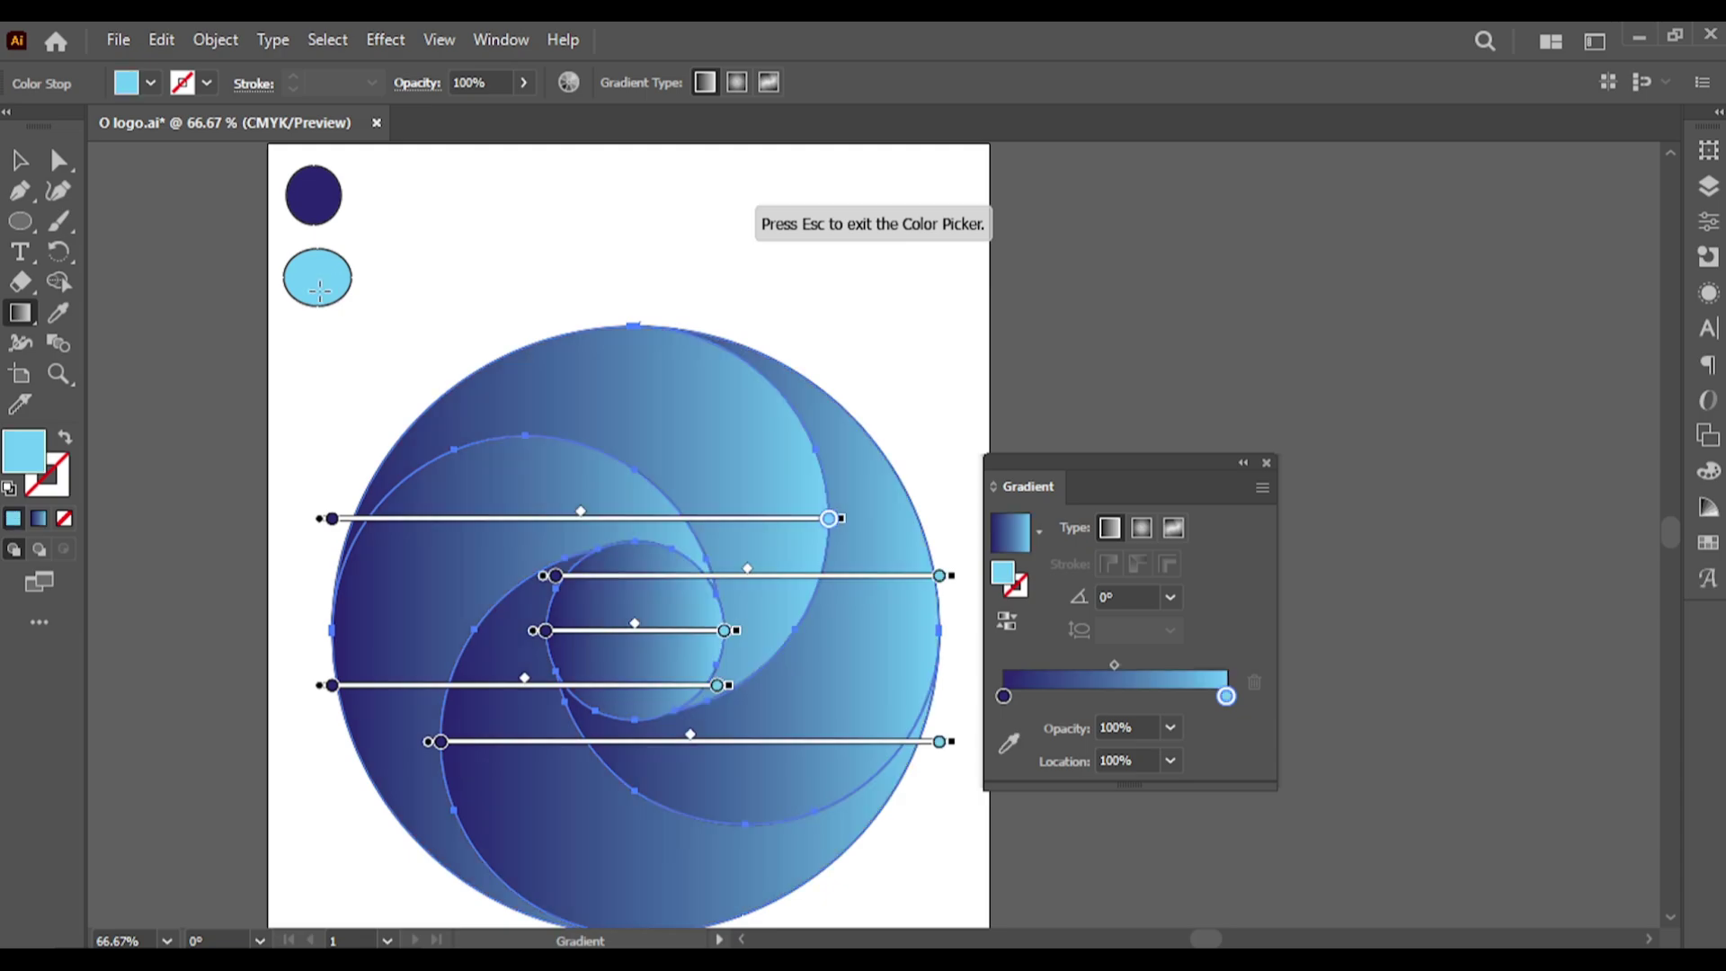
pyautogui.click(112, 188)
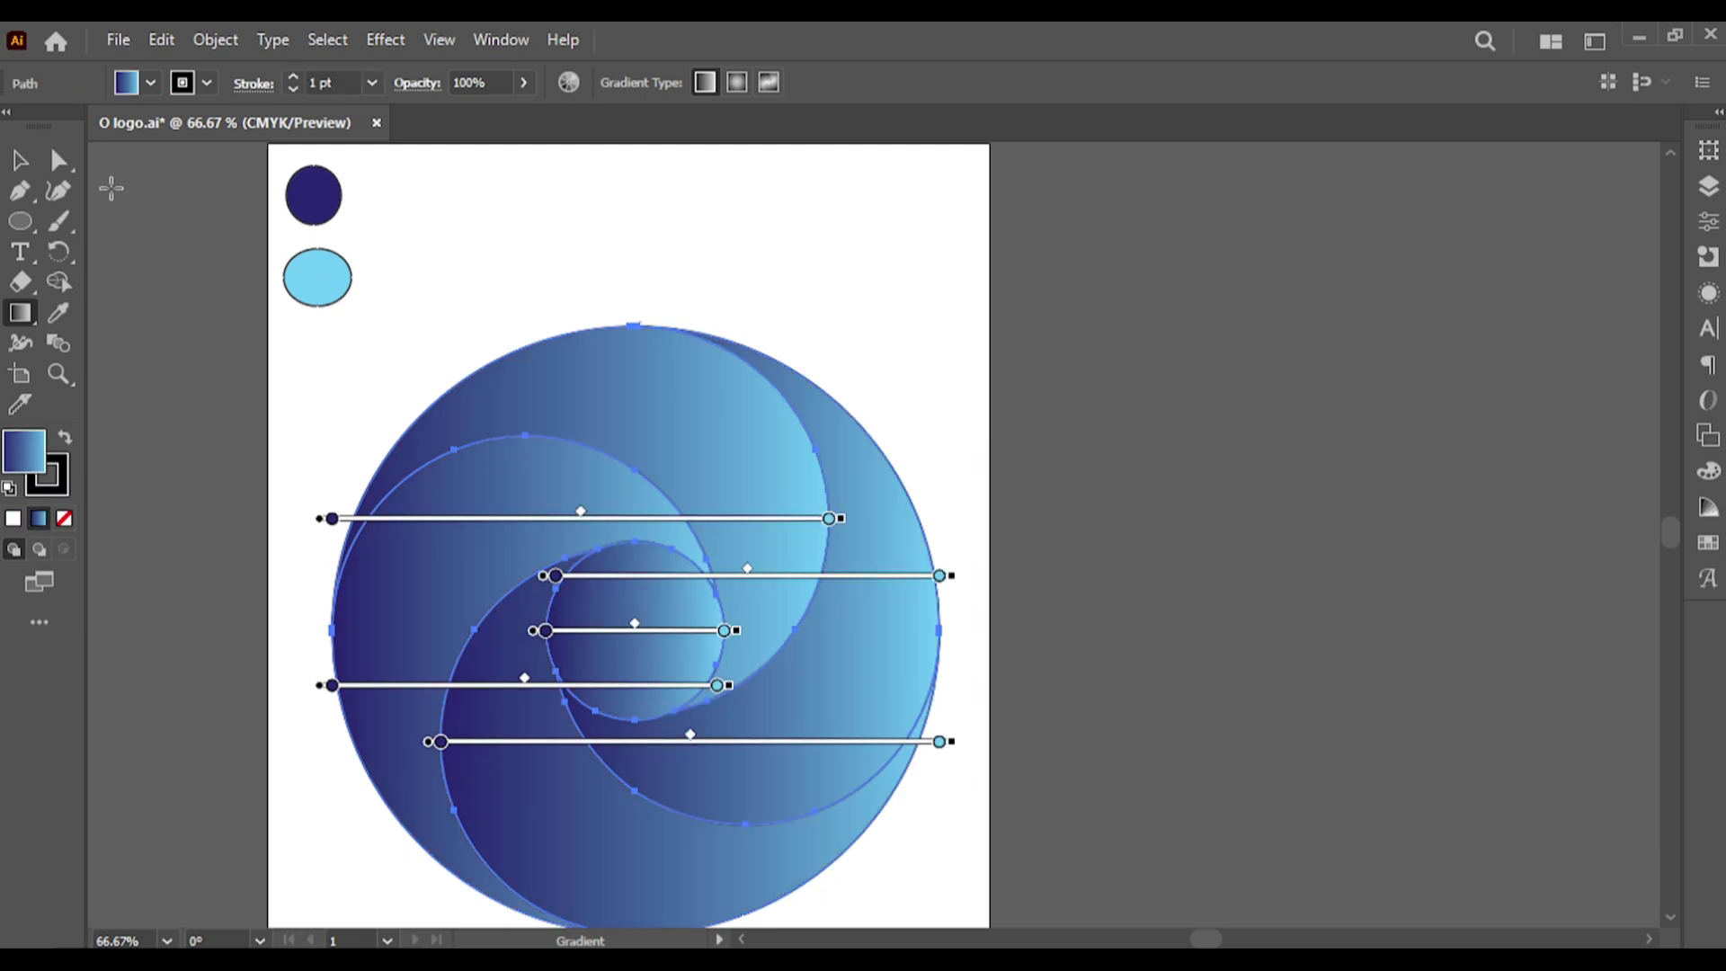
# Step: Set the swirl pieces' stroke to None
pyautogui.click(20, 160)
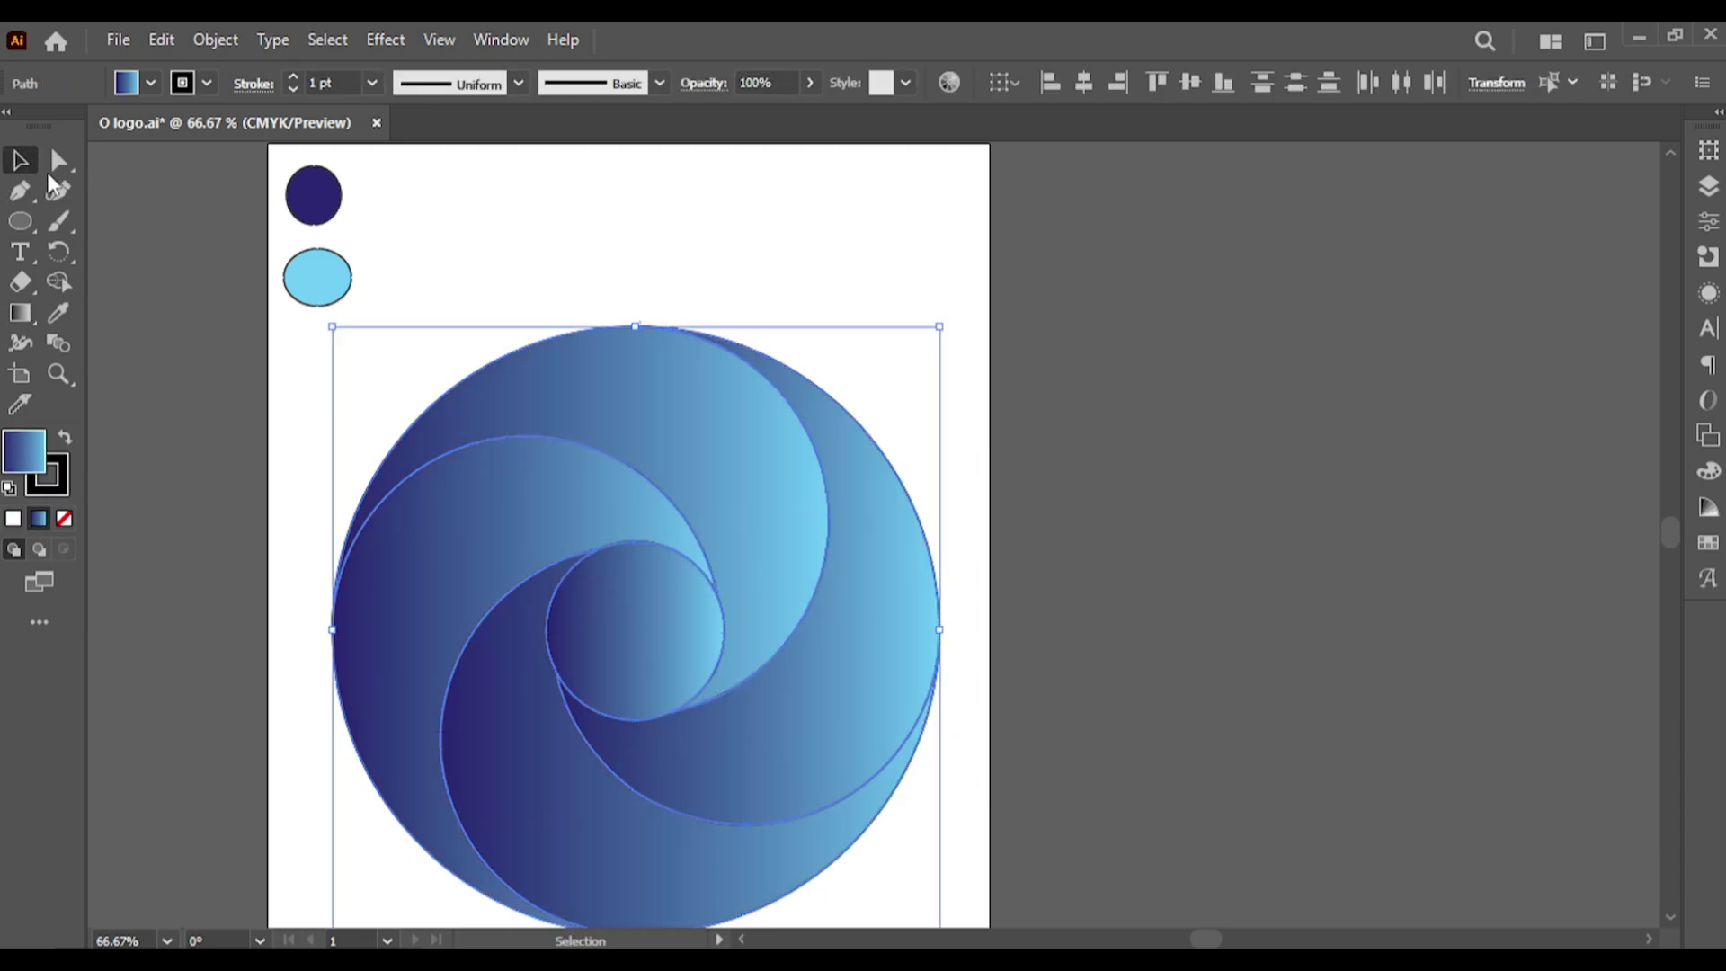
pyautogui.click(1708, 221)
pyautogui.click(1386, 453)
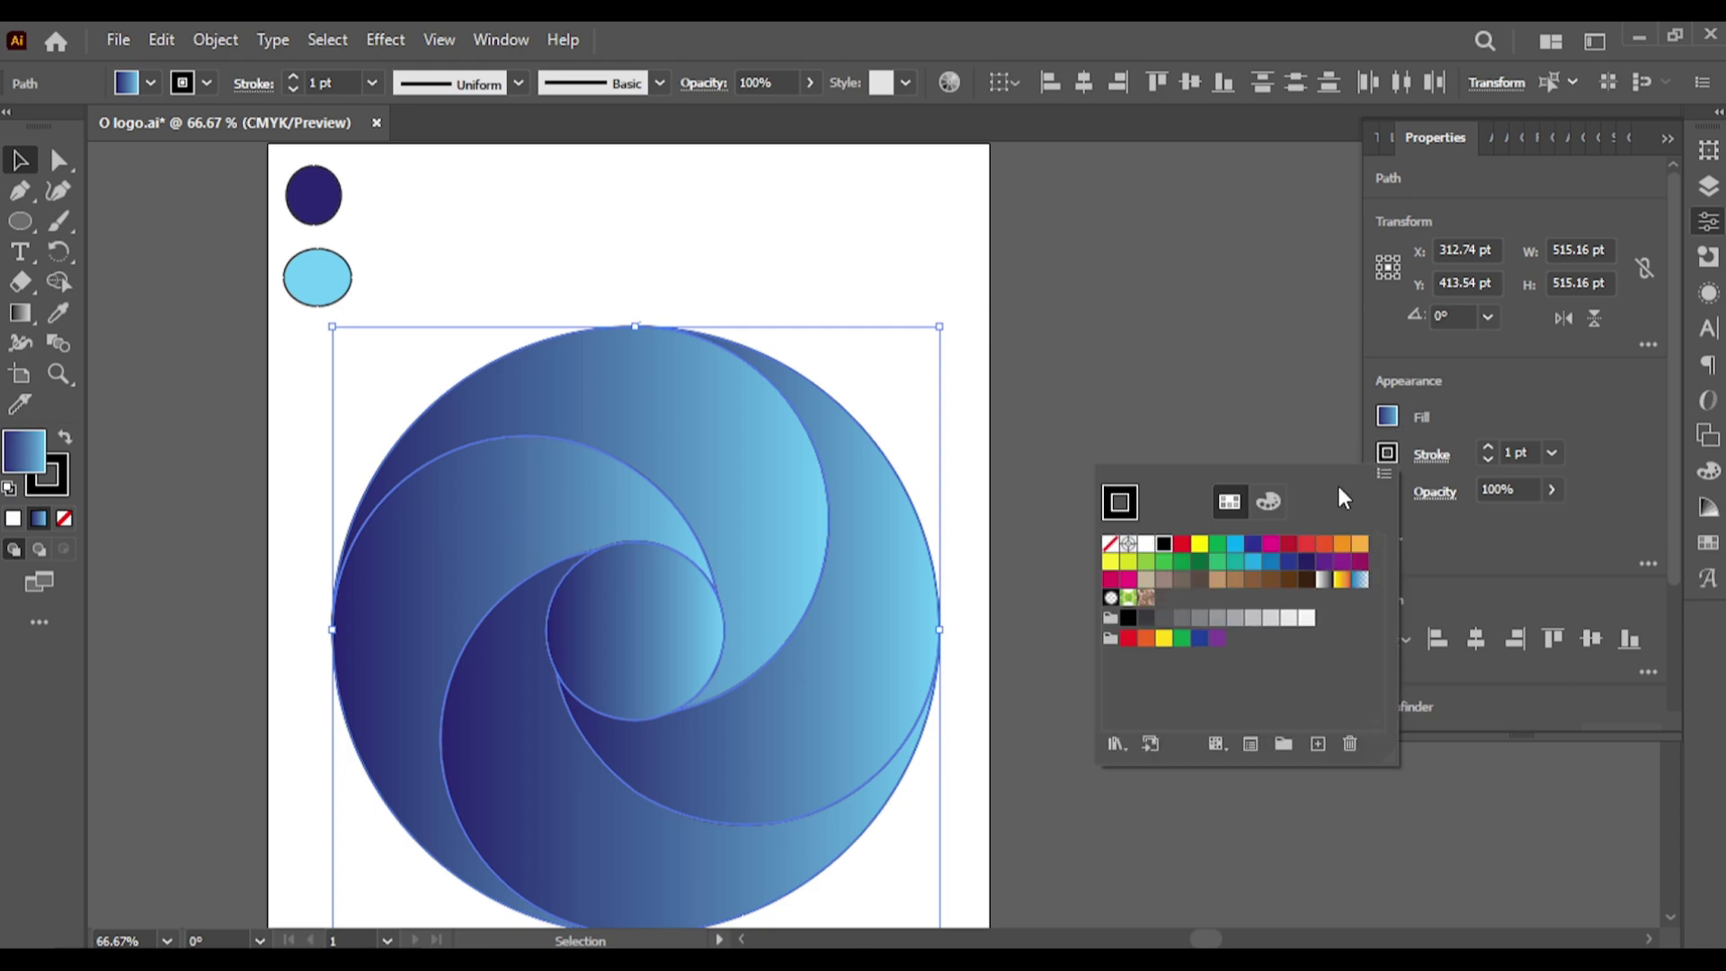
pyautogui.click(1111, 543)
pyautogui.click(1384, 418)
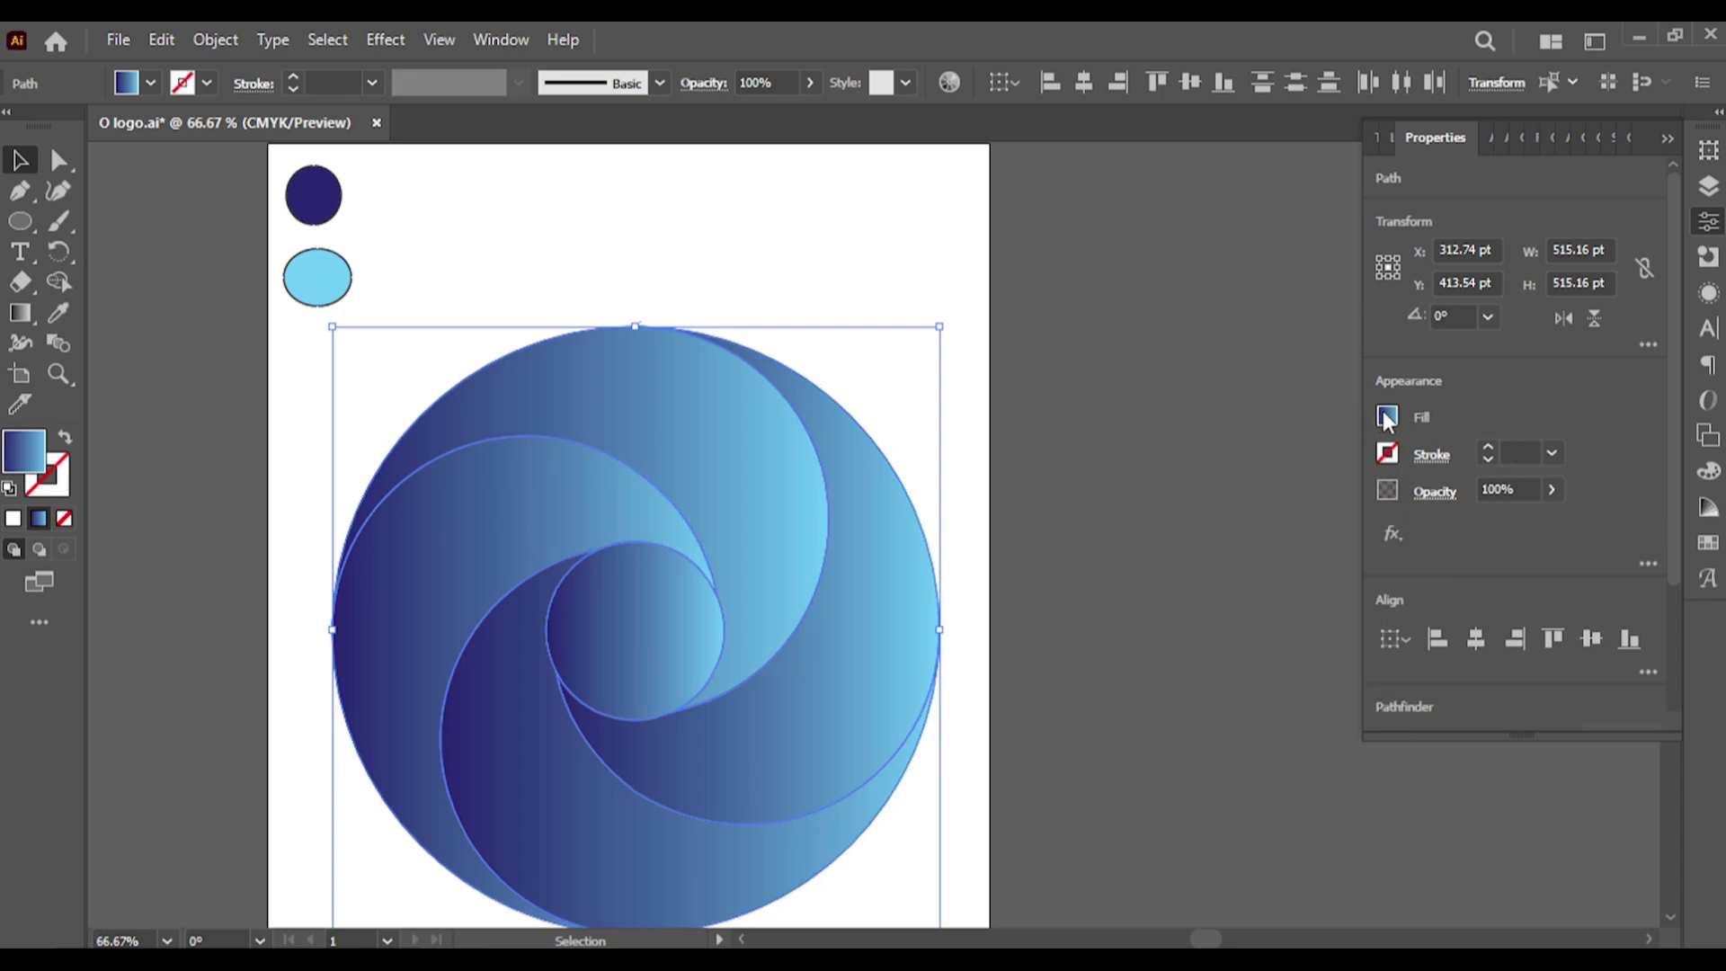
pyautogui.click(1235, 376)
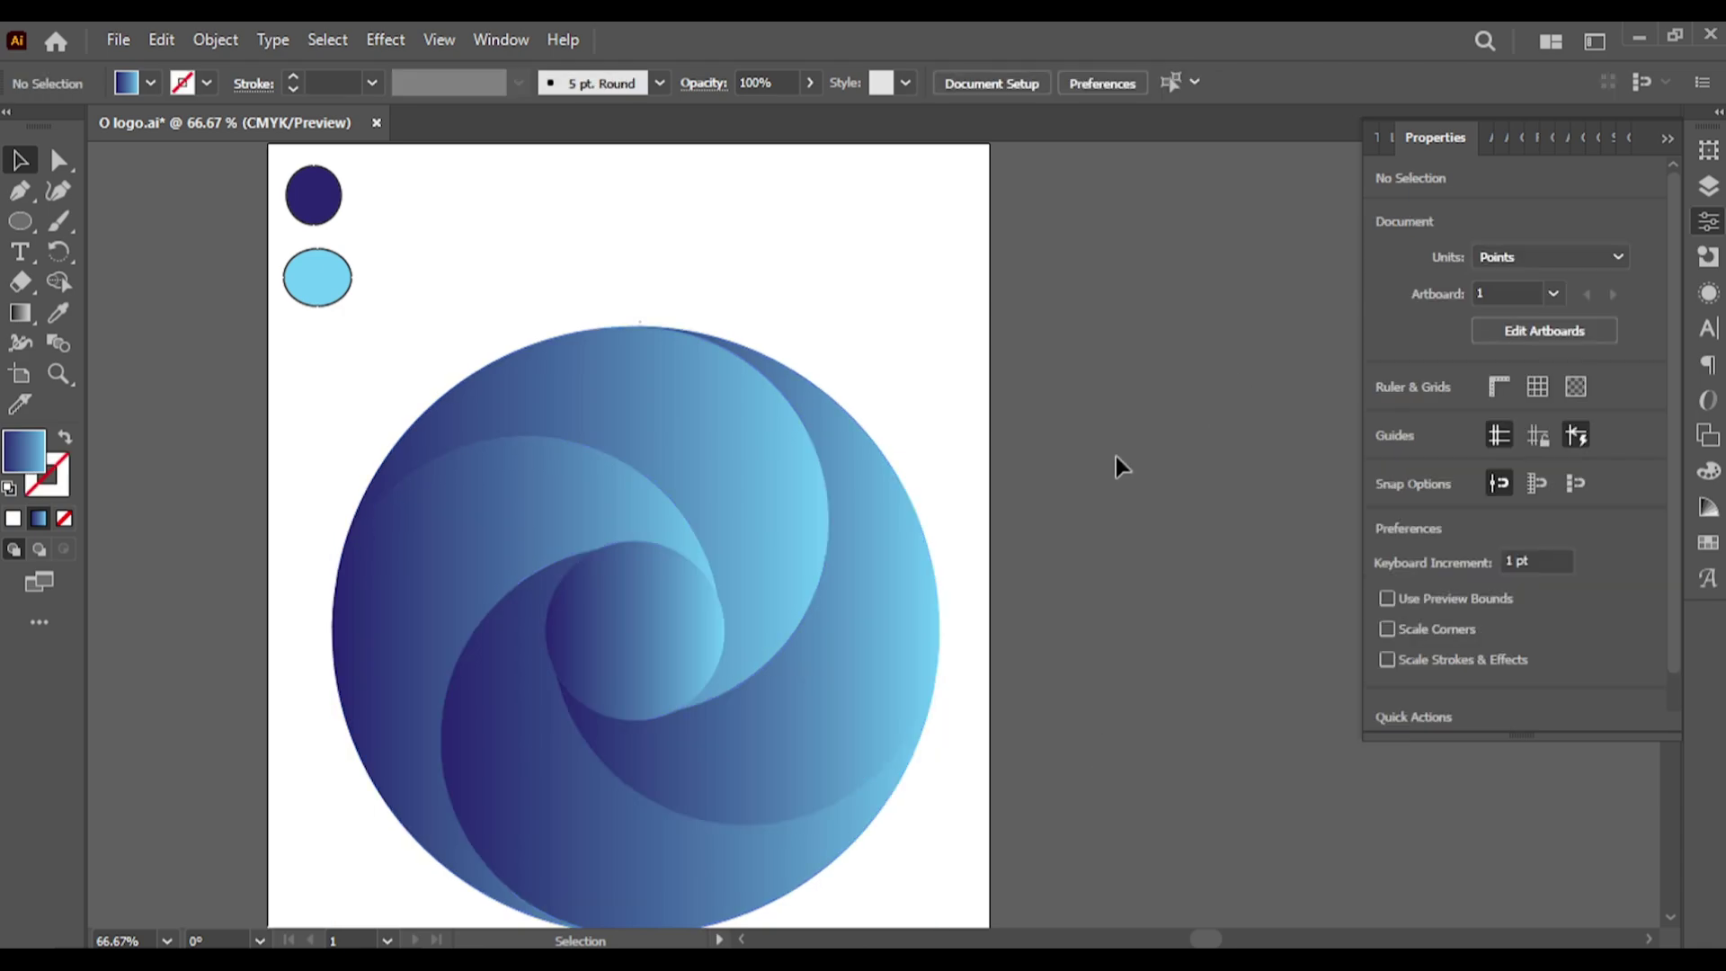
# Step: Set the small centre circle's fill to None, leaving a white hole in the swirl
pyautogui.click(645, 628)
pyautogui.click(1387, 418)
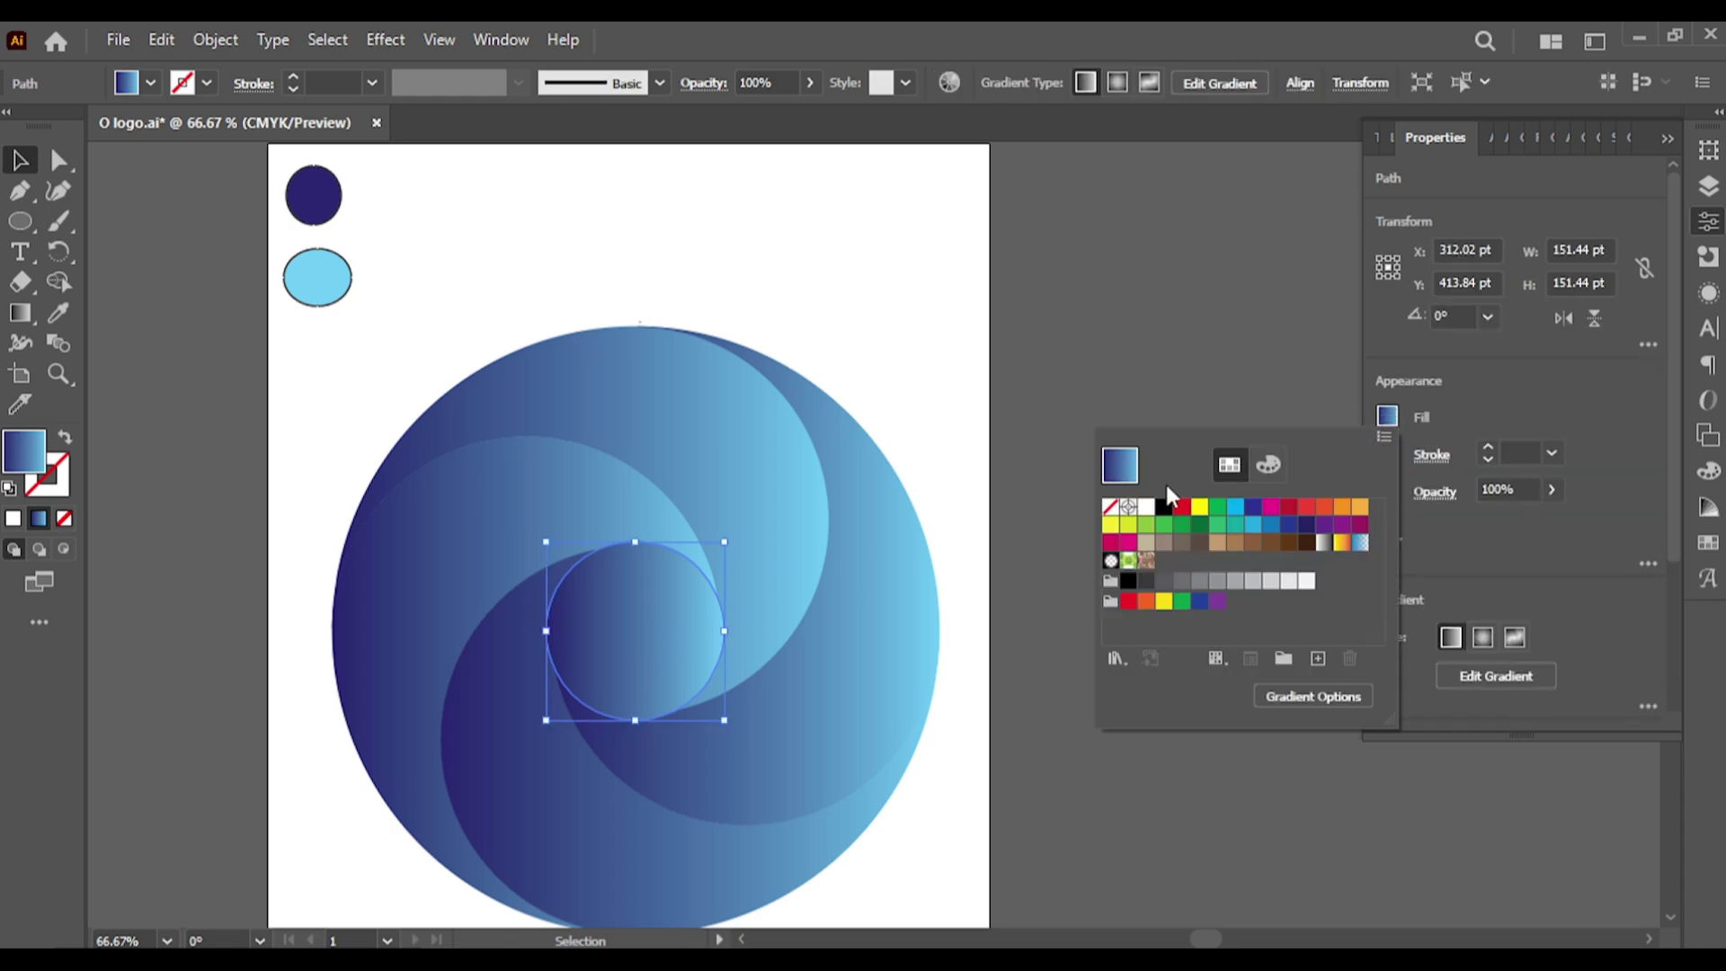
pyautogui.click(1115, 519)
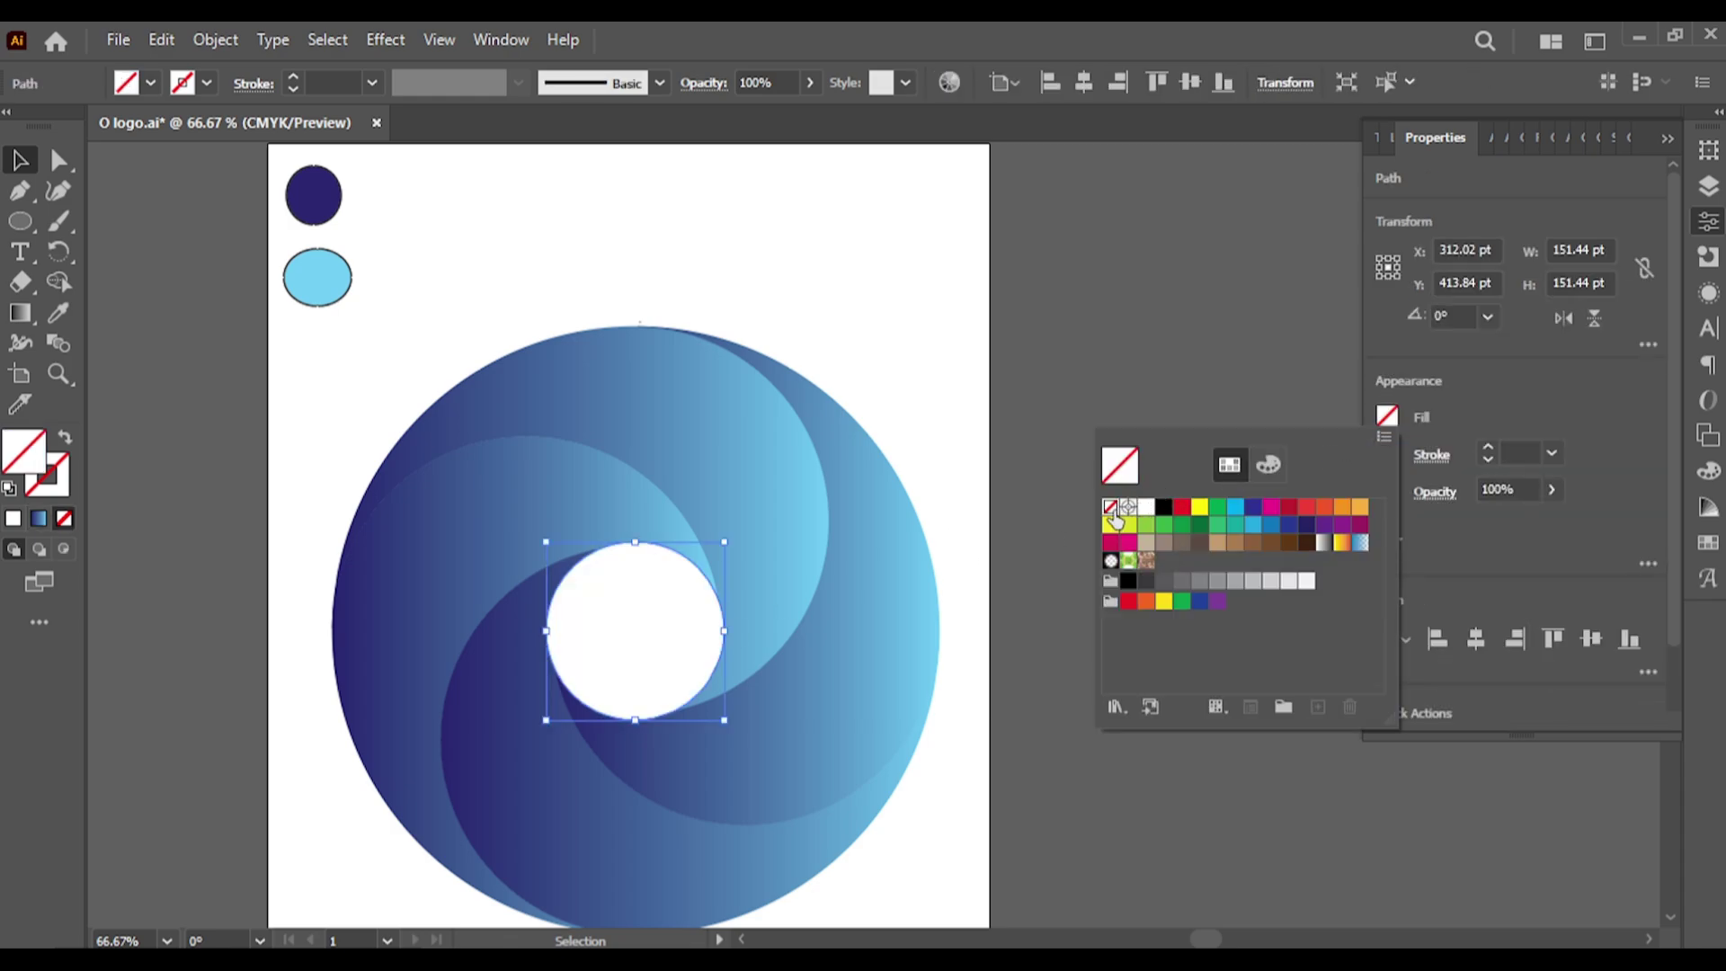
pyautogui.click(1264, 293)
pyautogui.click(1668, 139)
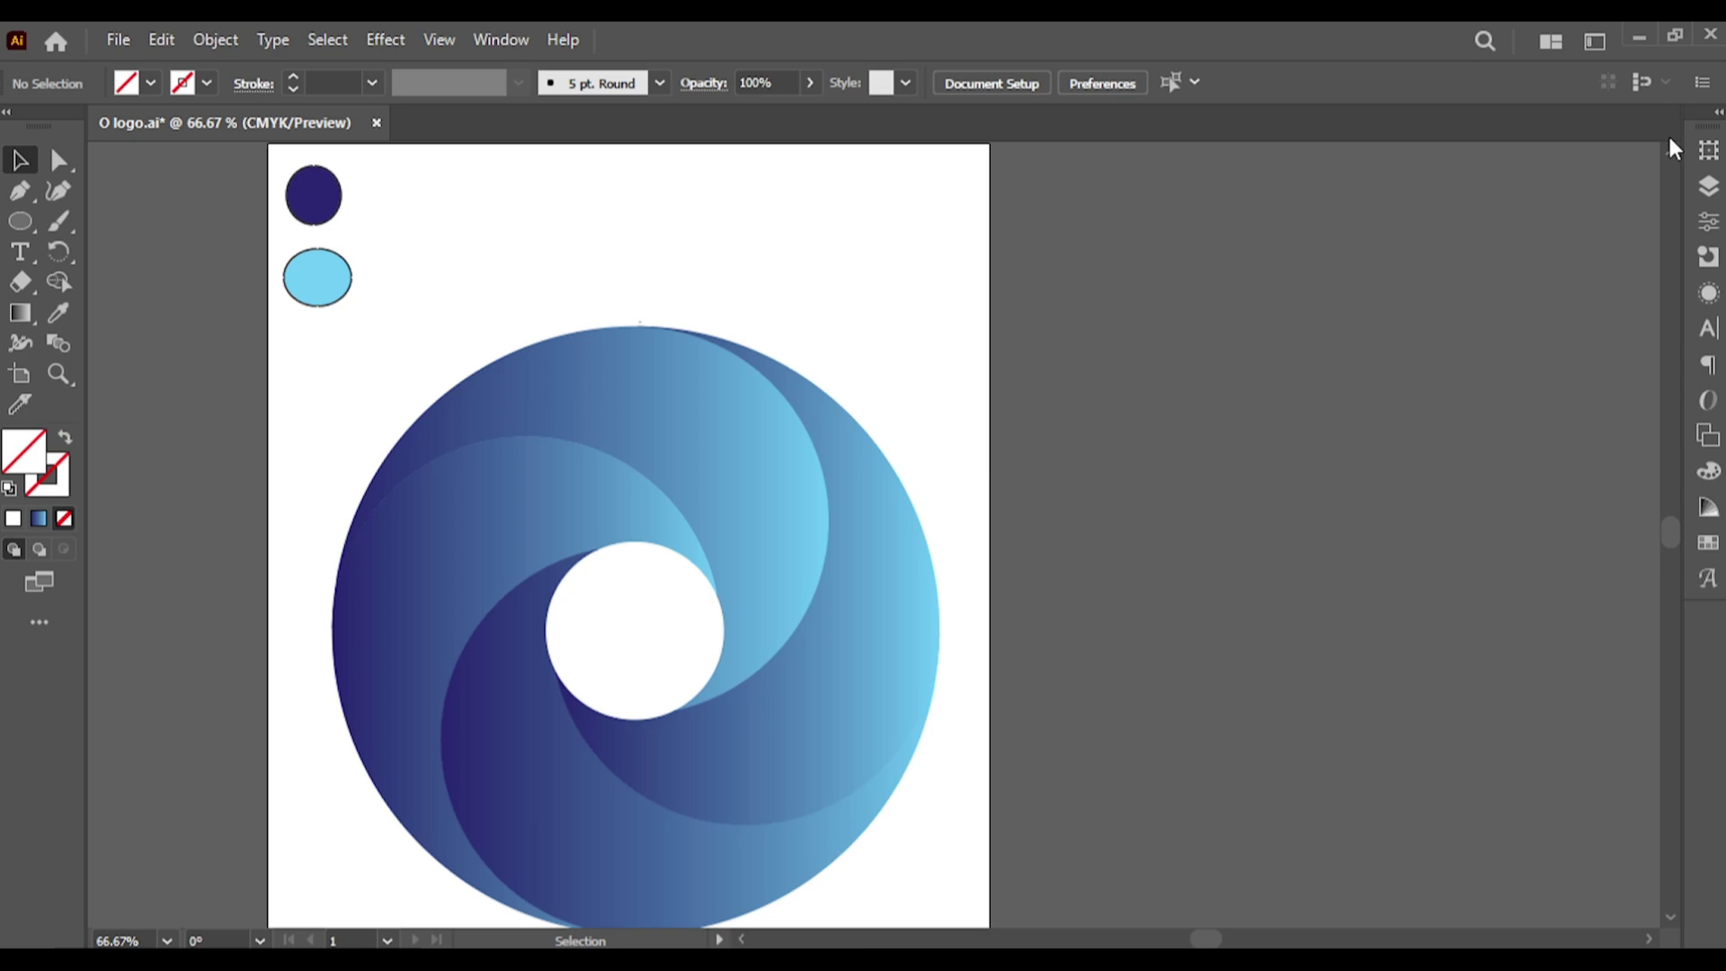
pyautogui.moveTo(1030, 504)
pyautogui.mouseDown()
pyautogui.moveTo(1236, 354)
pyautogui.moveTo(1146, 419)
pyautogui.mouseUp()
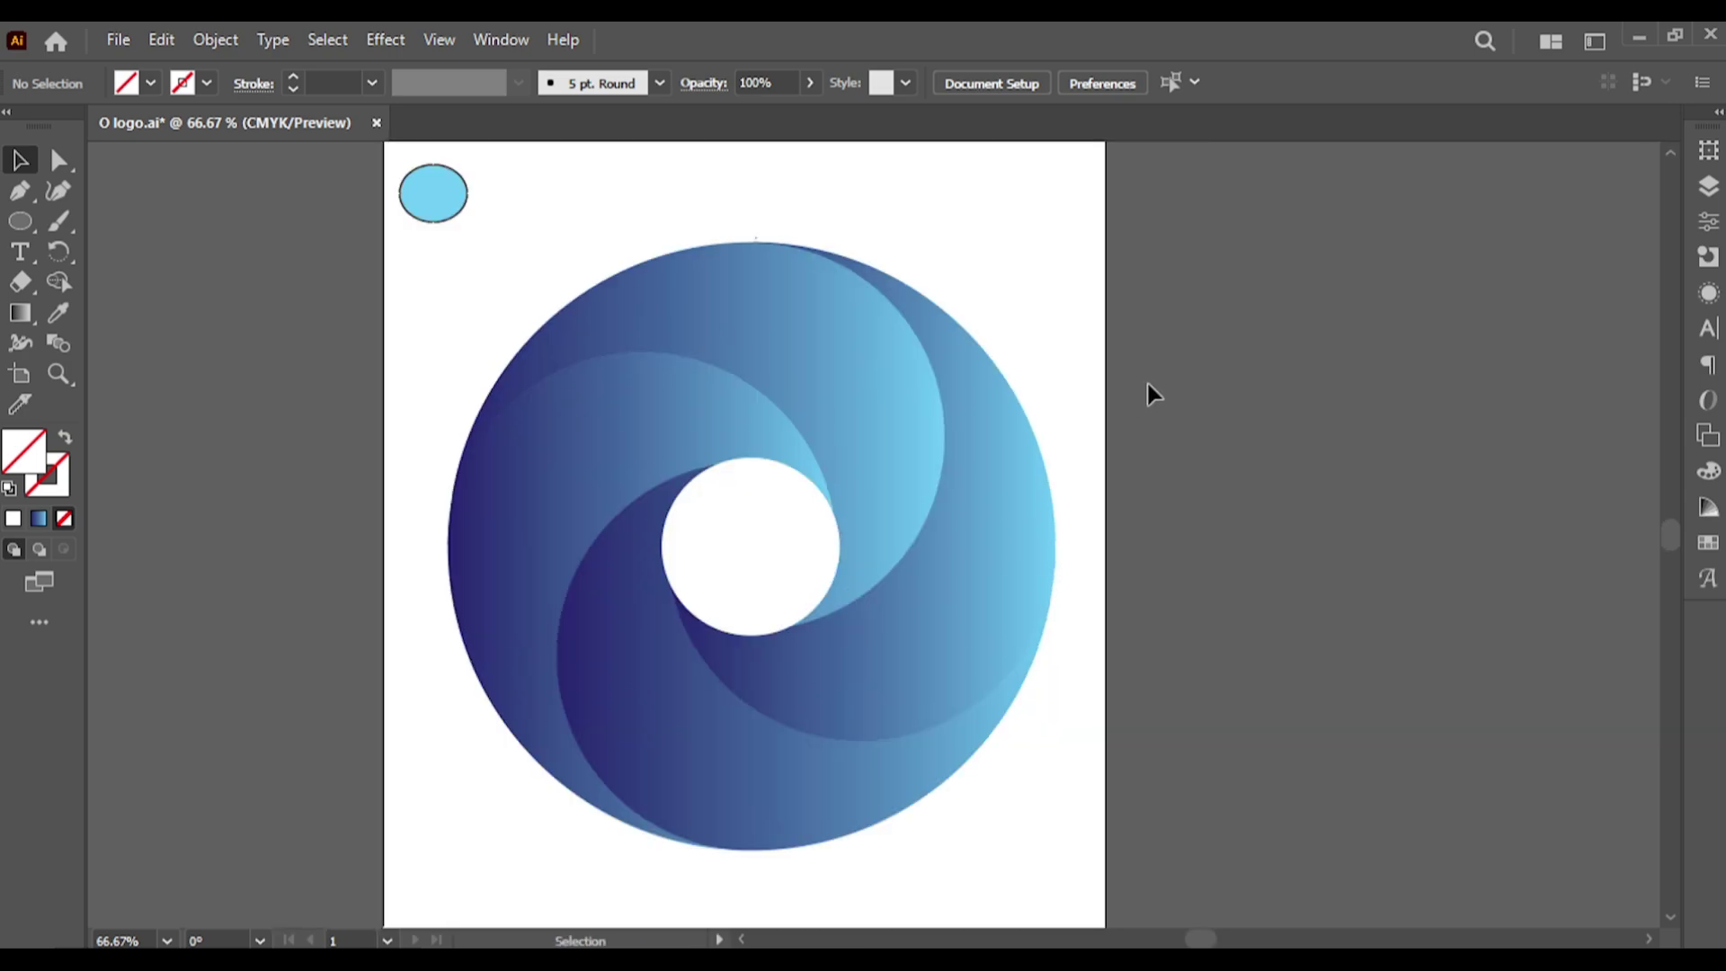
pyautogui.click(566, 755)
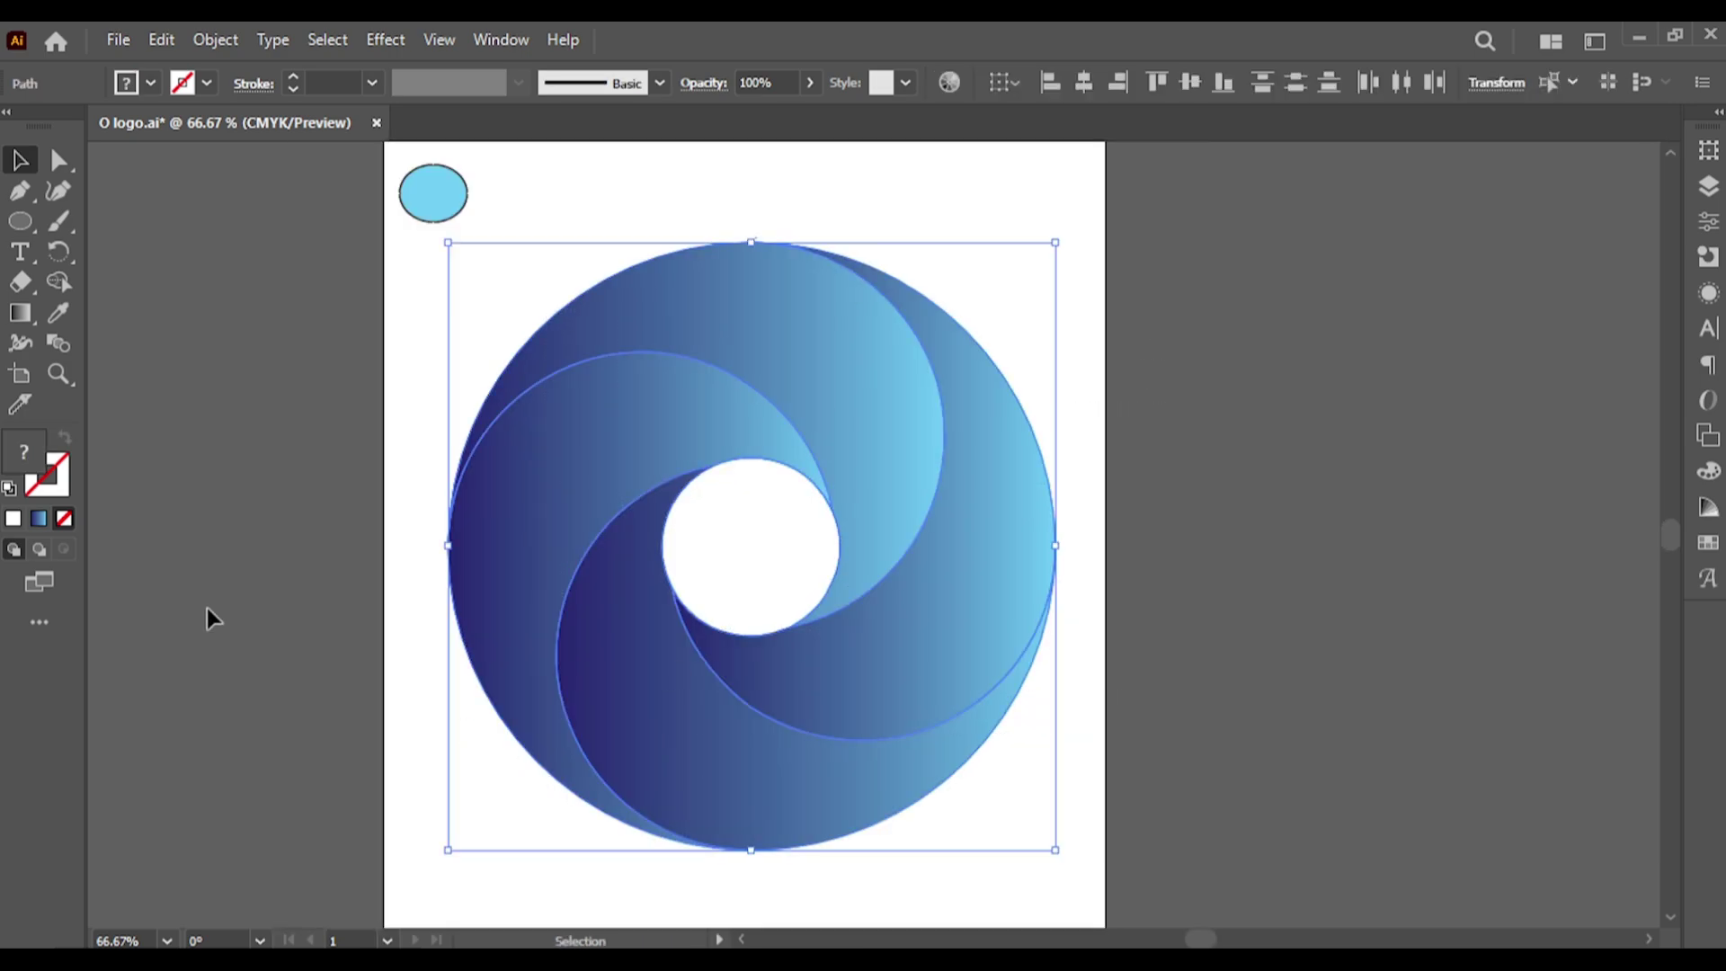
# Step: Redraw the upper swirl piece's gradient diagonally, light blue at upper left darkening toward the centre
pyautogui.click(1205, 302)
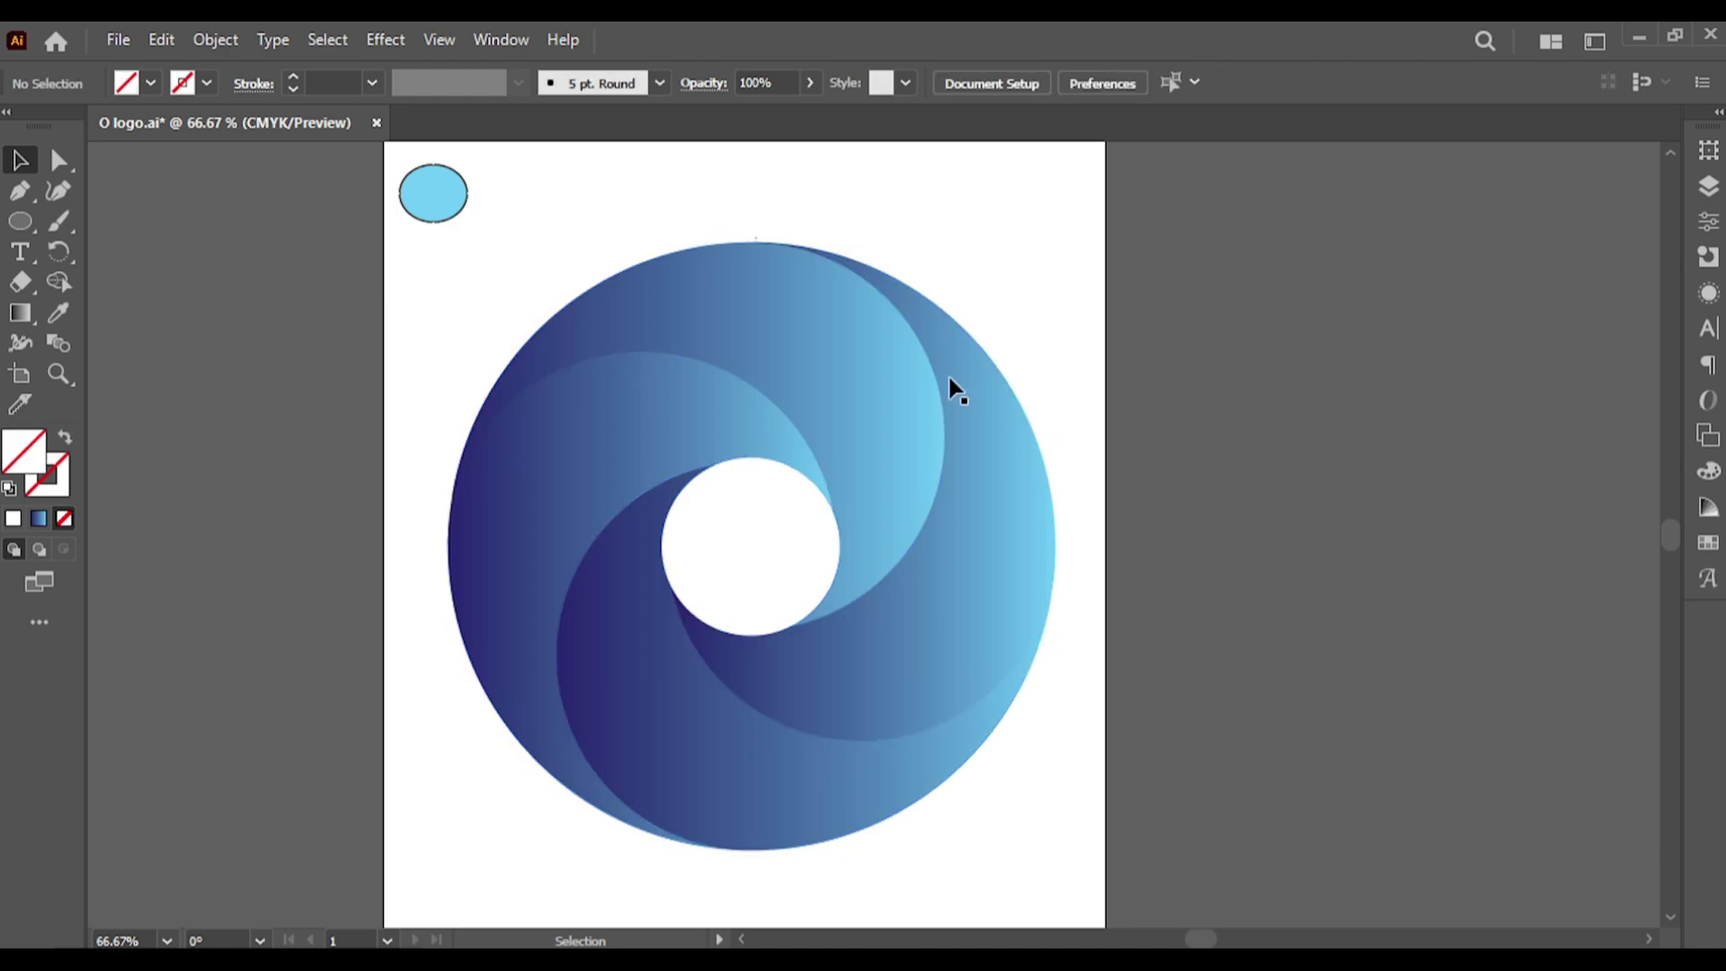
pyautogui.click(917, 381)
pyautogui.press('g')
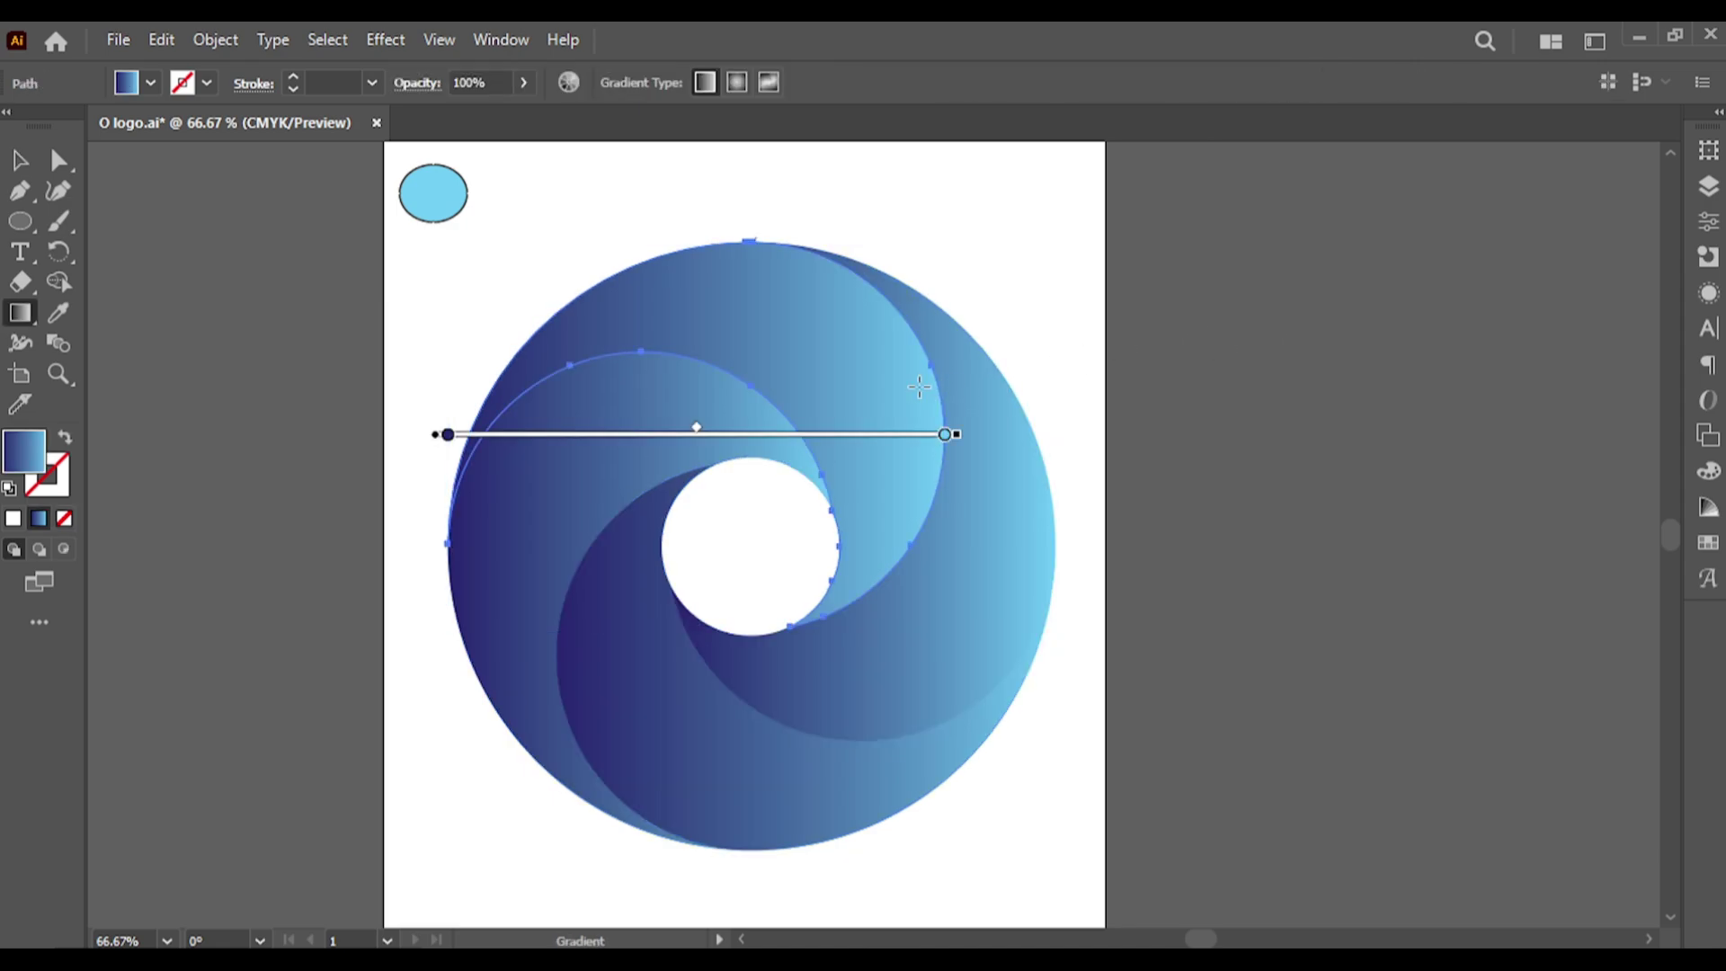
pyautogui.moveTo(719, 666); pyautogui.dragTo(701, 513)
pyautogui.moveTo(975, 490); pyautogui.dragTo(770, 320)
pyautogui.moveTo(882, 597); pyautogui.dragTo(674, 423)
pyautogui.moveTo(989, 407)
pyautogui.mouseDown()
pyautogui.moveTo(697, 300)
pyautogui.moveTo(655, 407)
pyautogui.mouseUp()
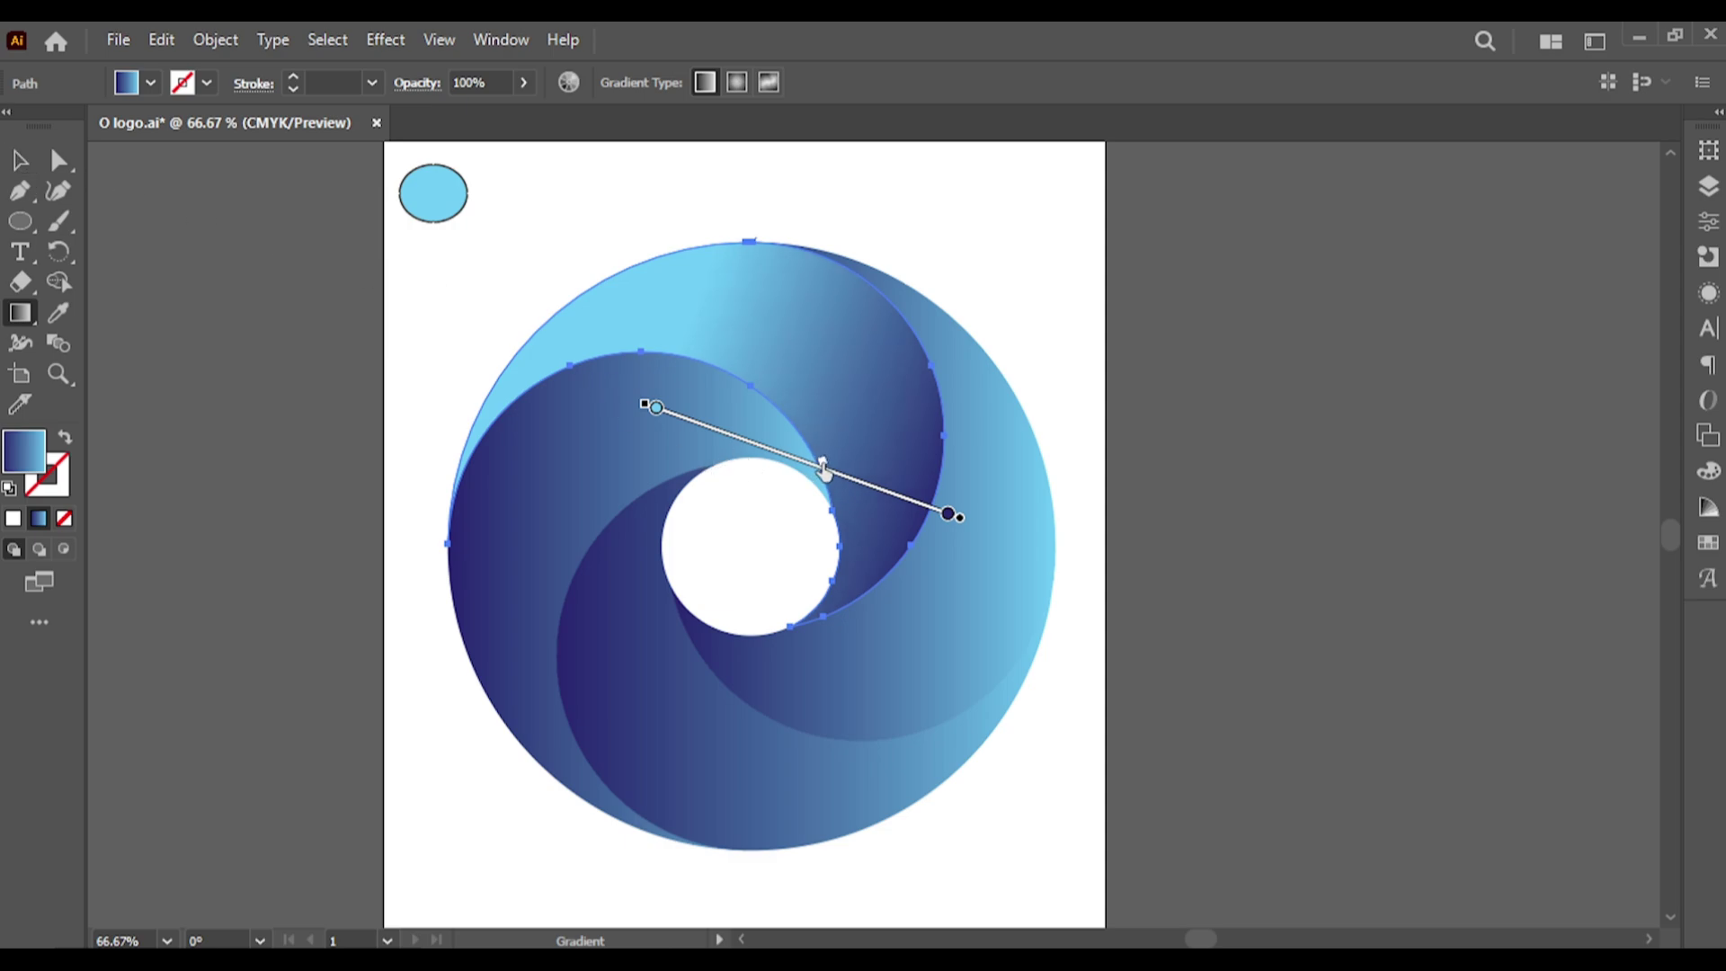
pyautogui.click(20, 160)
pyautogui.hotkey('ctrl', 'shift', 'a')
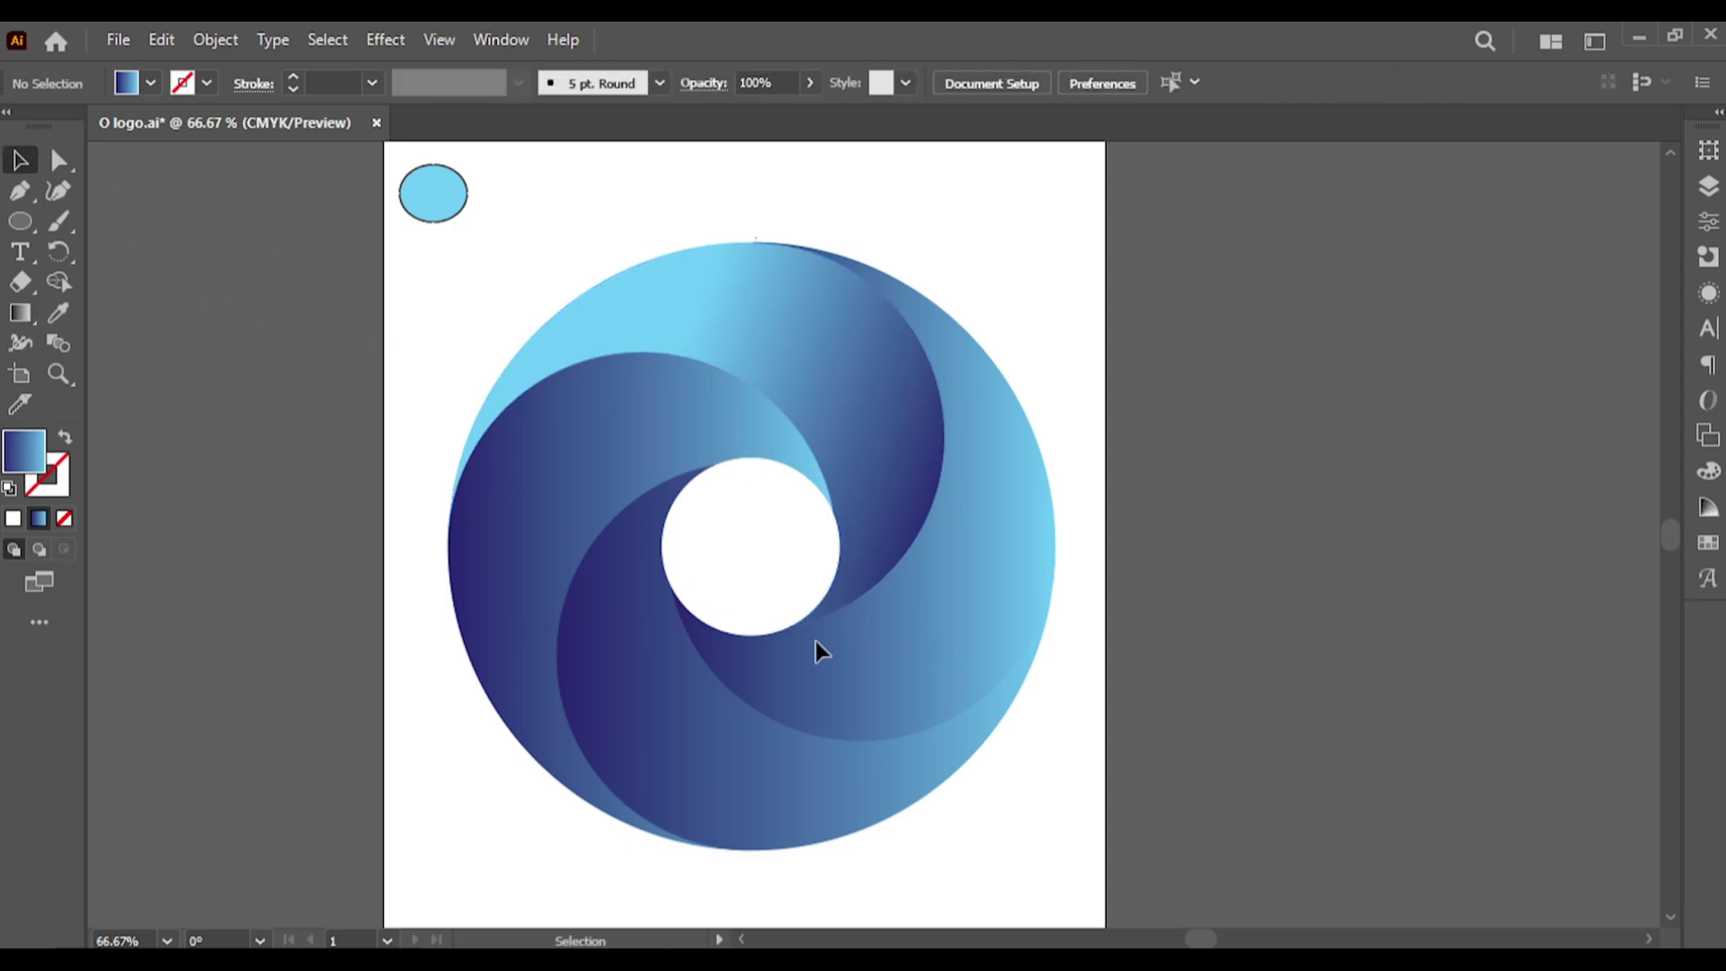
pyautogui.click(681, 464)
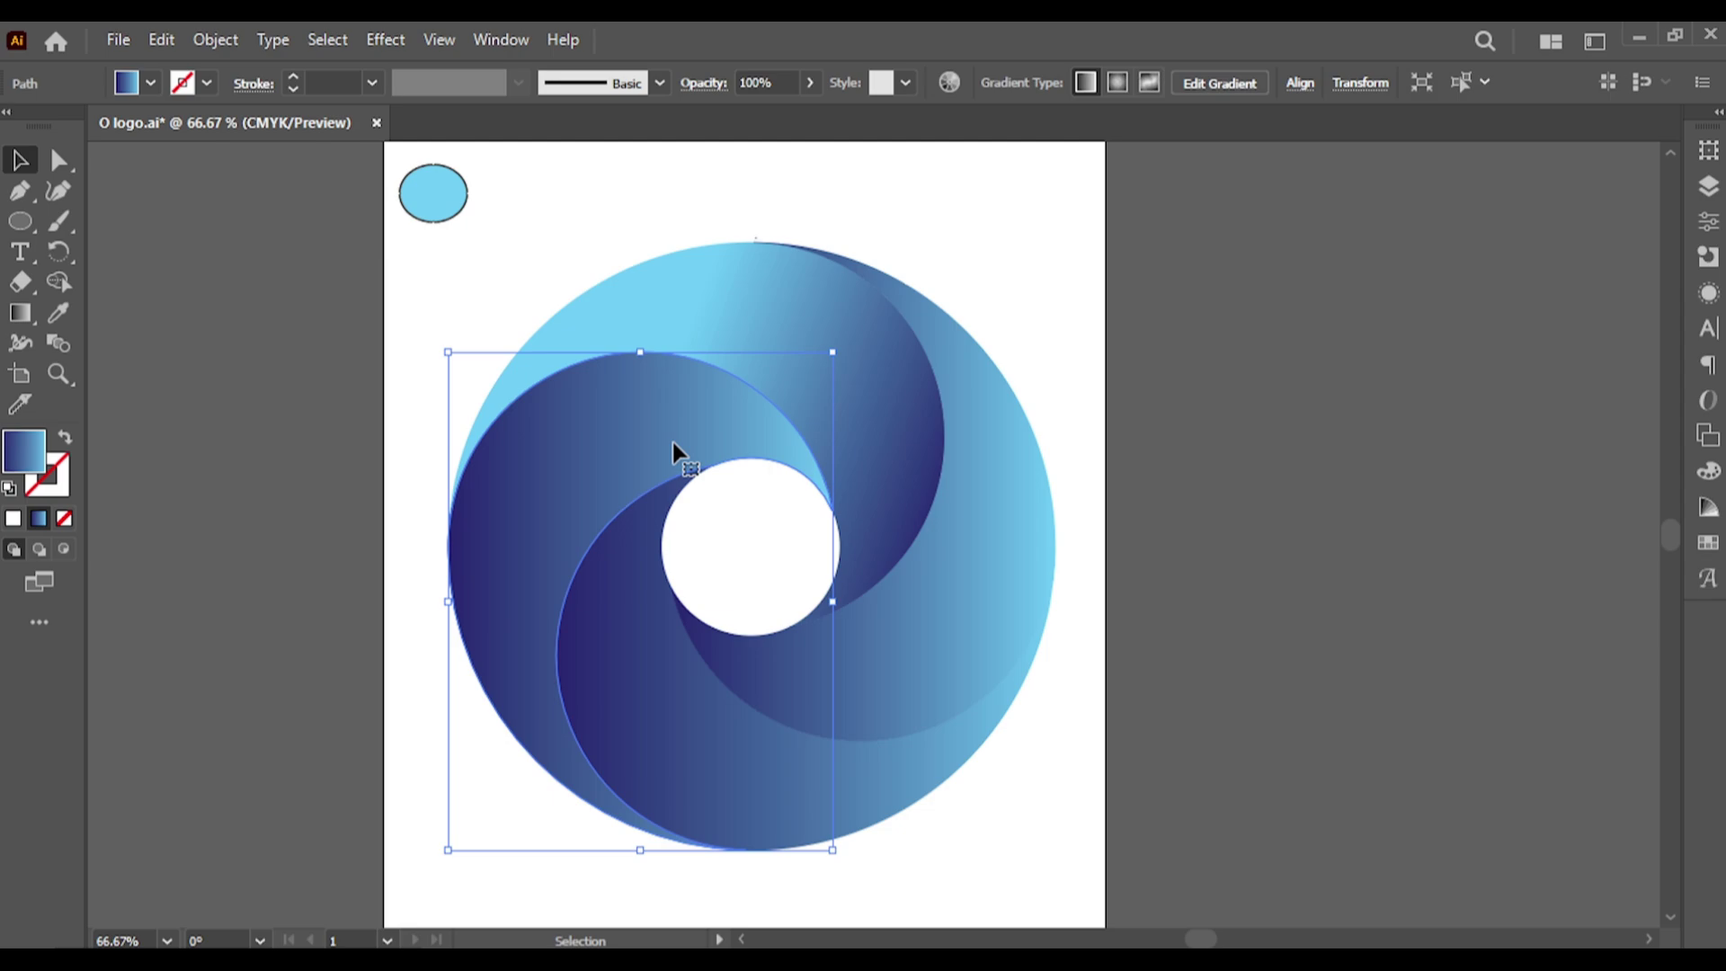
# Step: Drag a steep gradient on the left swirl piece and shift its midpoint to brighten the lower left
pyautogui.press('g')
pyautogui.moveTo(588, 644); pyautogui.dragTo(865, 500)
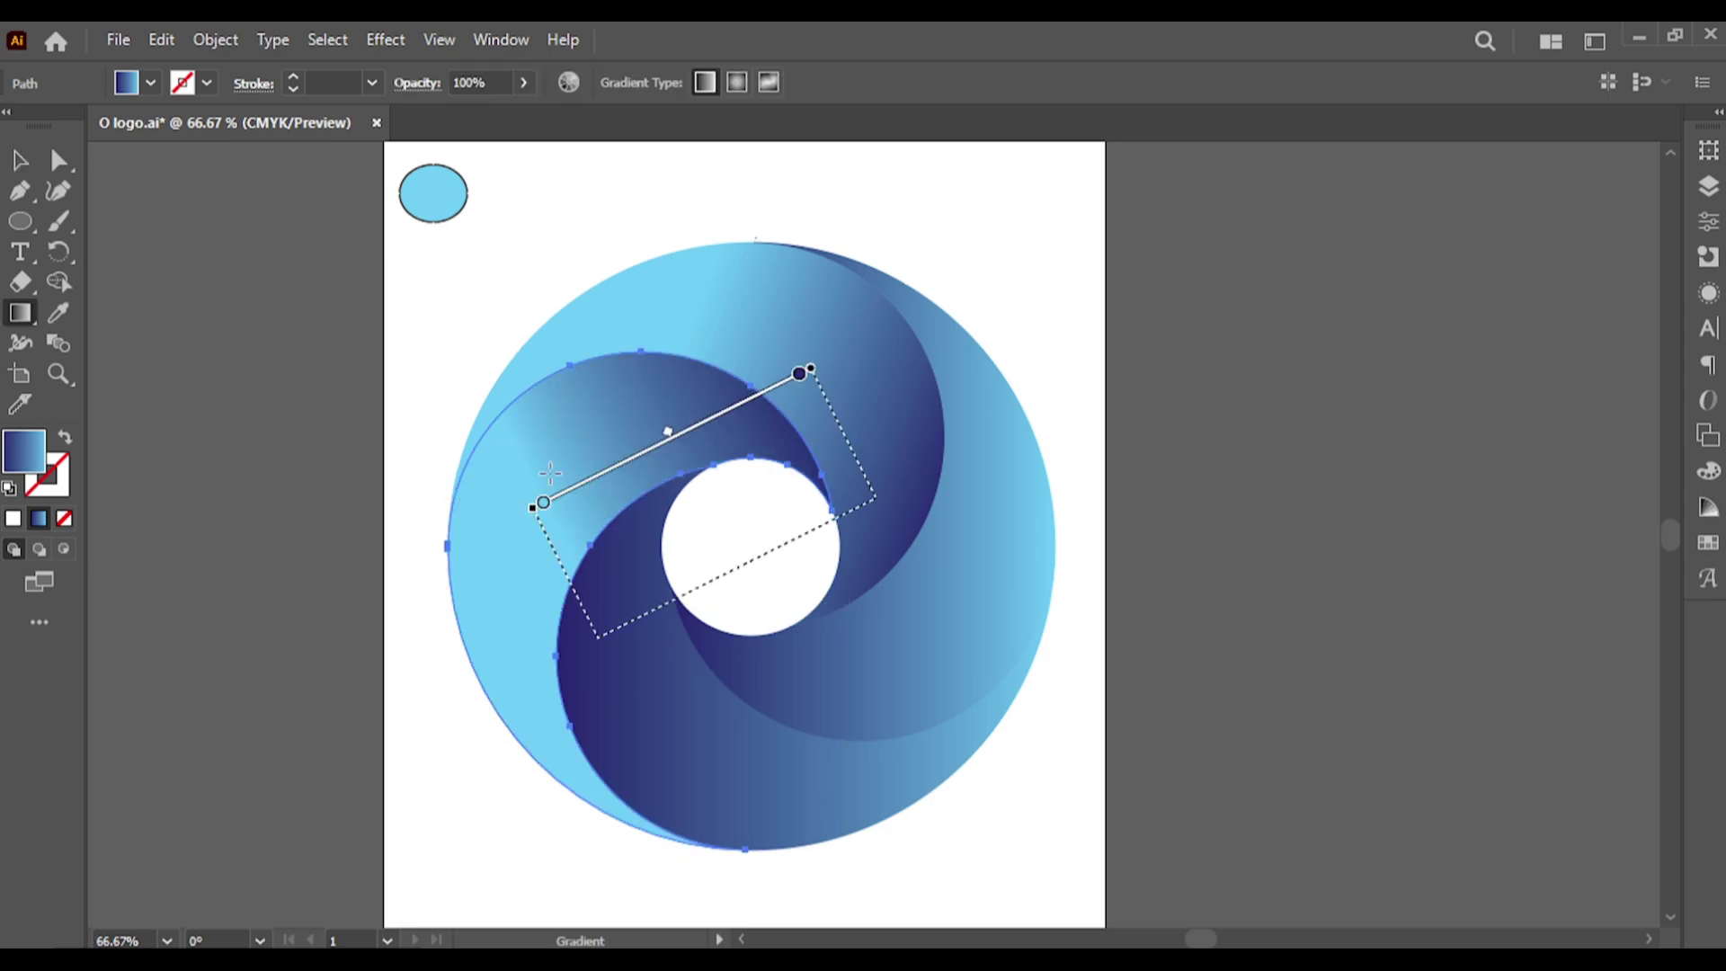
pyautogui.moveTo(634, 379); pyautogui.dragTo(530, 586)
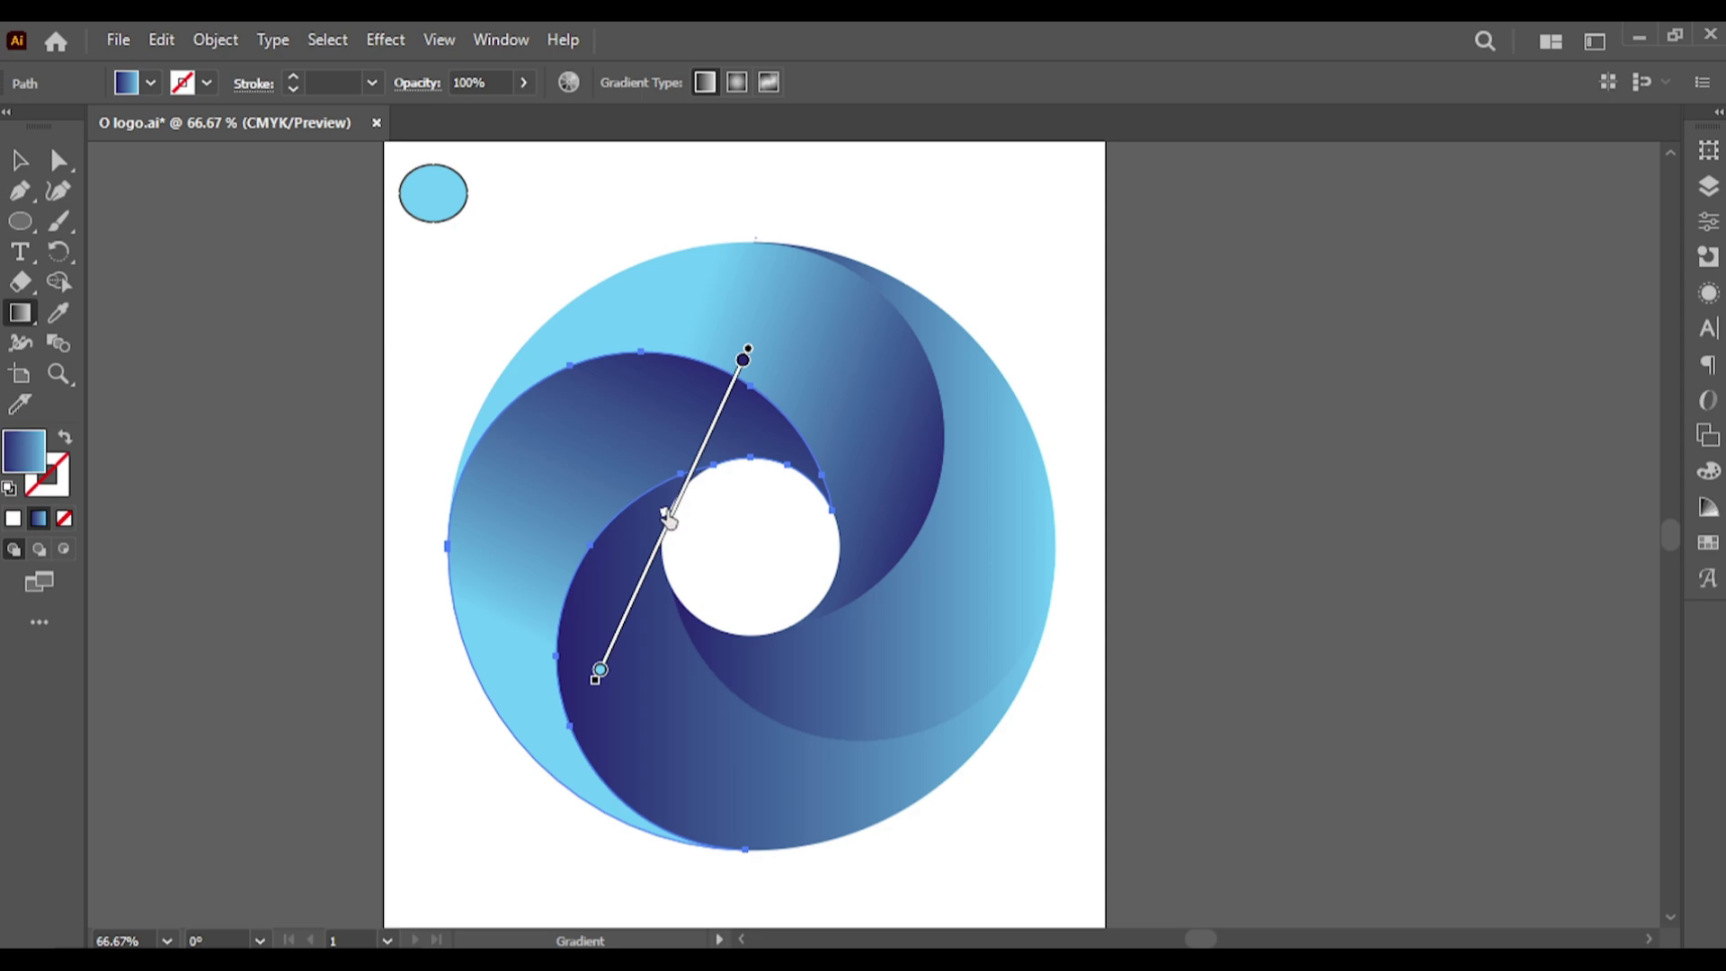
pyautogui.moveTo(670, 519); pyautogui.dragTo(681, 497)
pyautogui.press('v')
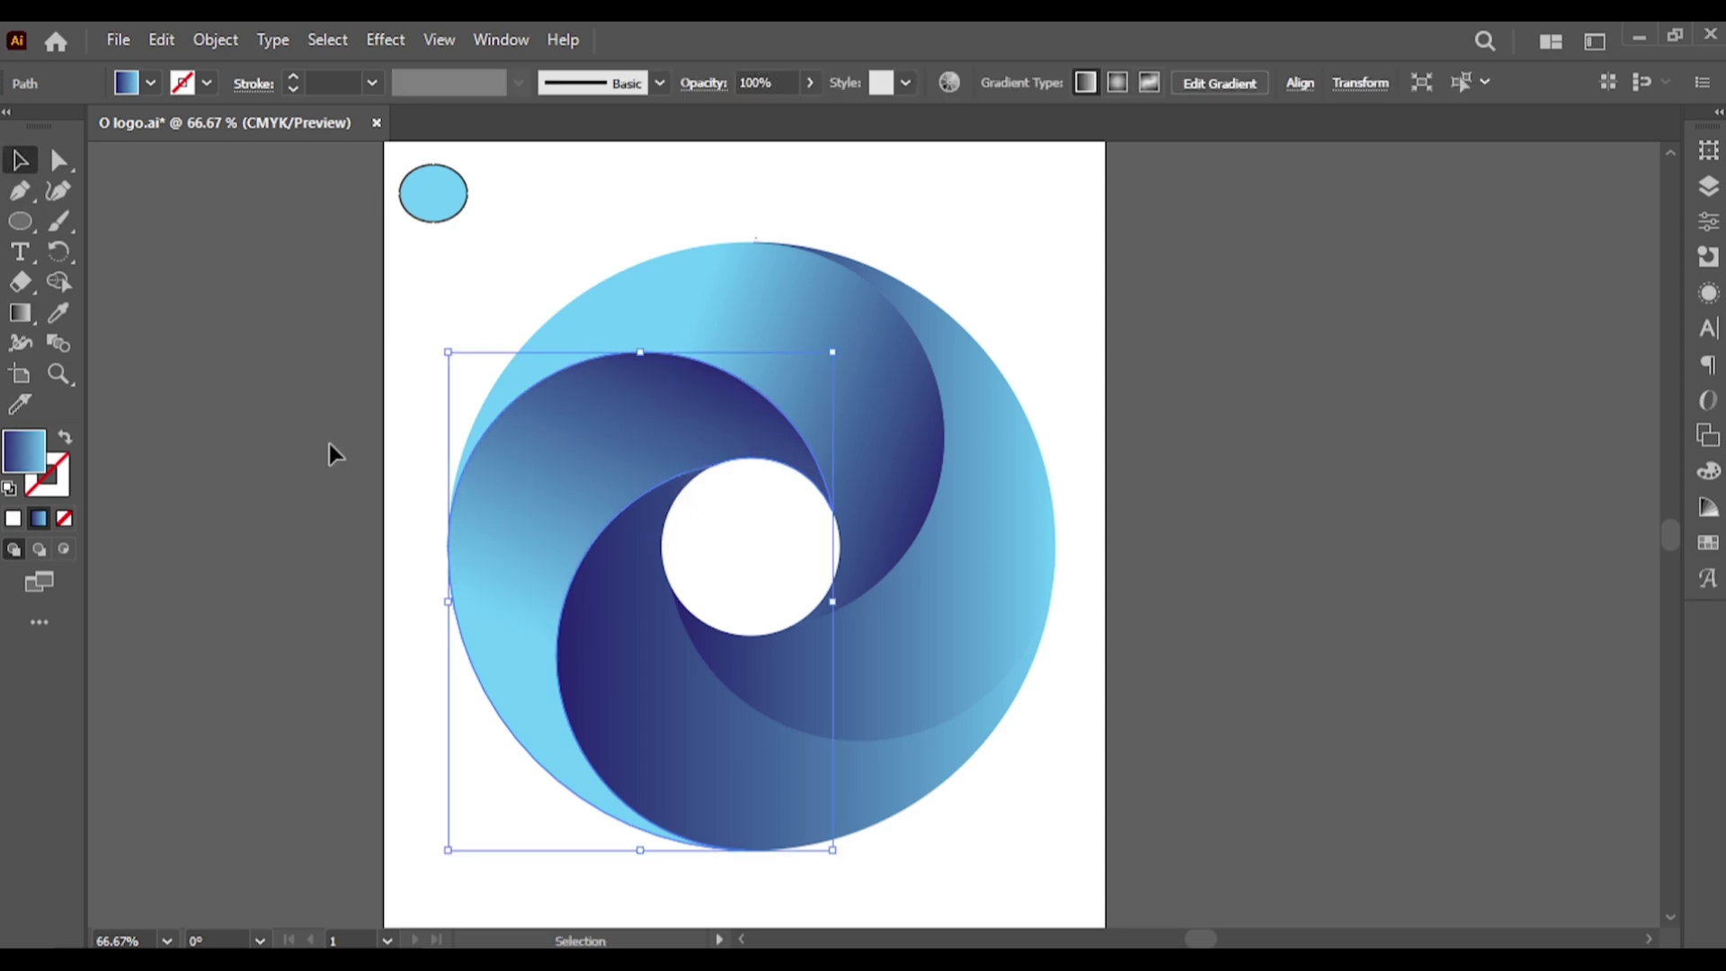
pyautogui.click(332, 451)
pyautogui.click(710, 746)
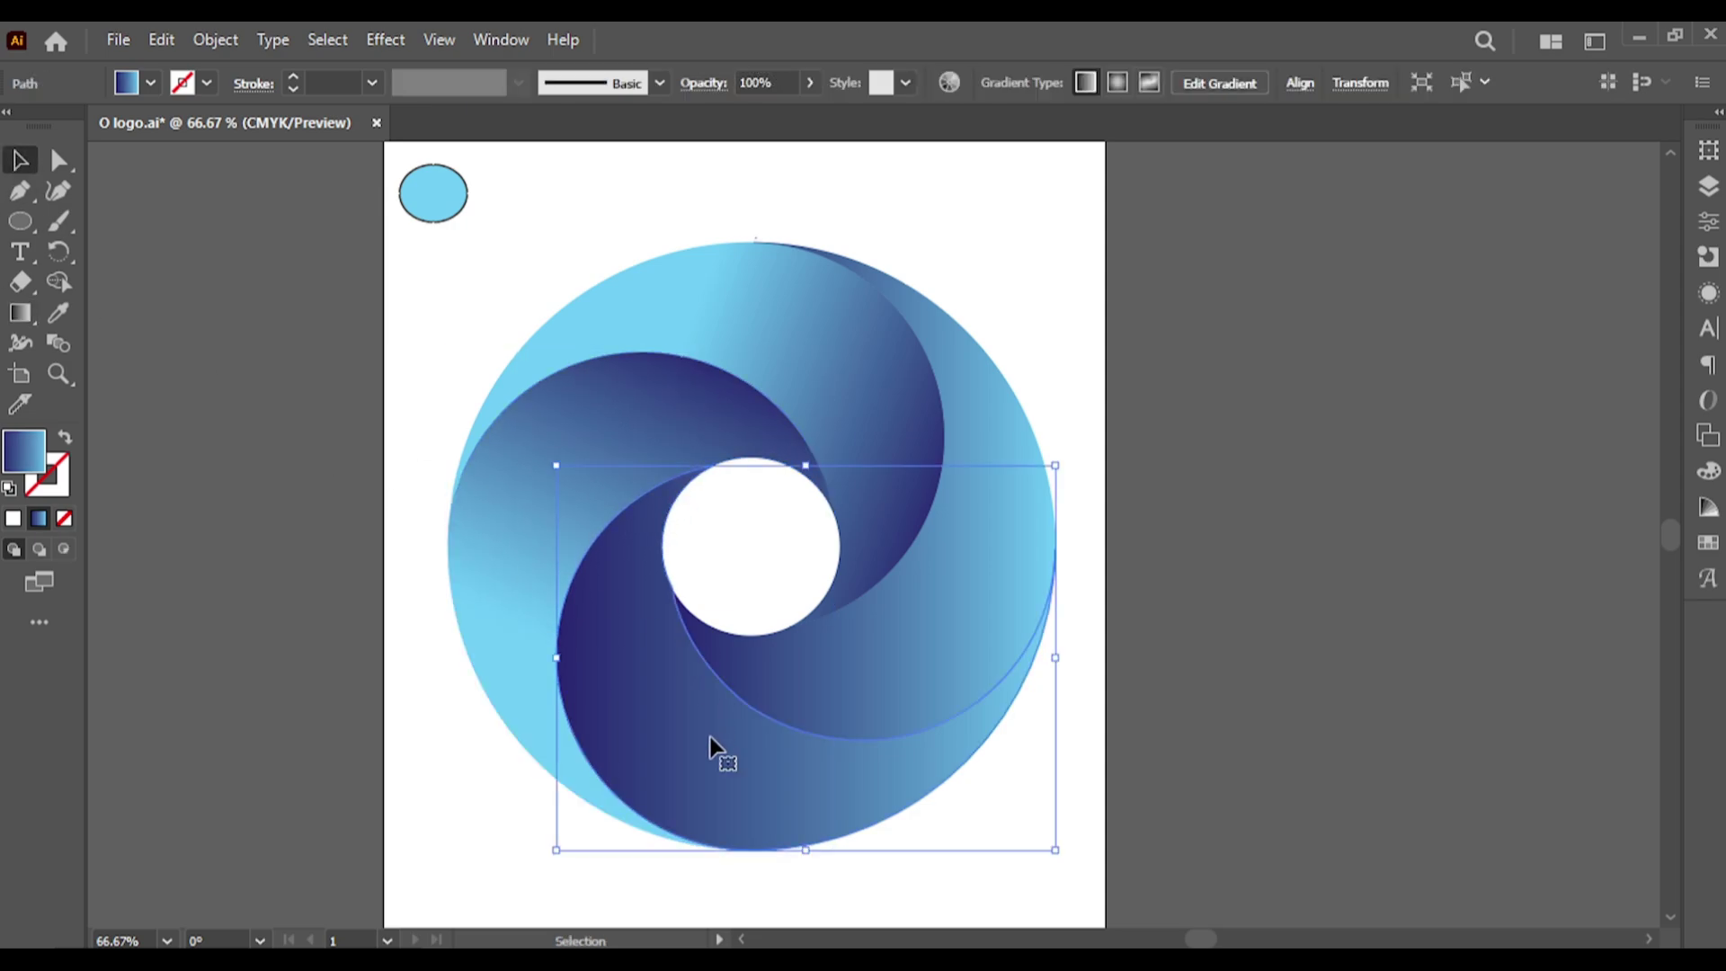
# Step: Drag a diagonal gradient across the lower swirl segment, navy near the hole to light blue lower right
pyautogui.click(19, 312)
pyautogui.moveTo(527, 499); pyautogui.dragTo(882, 870)
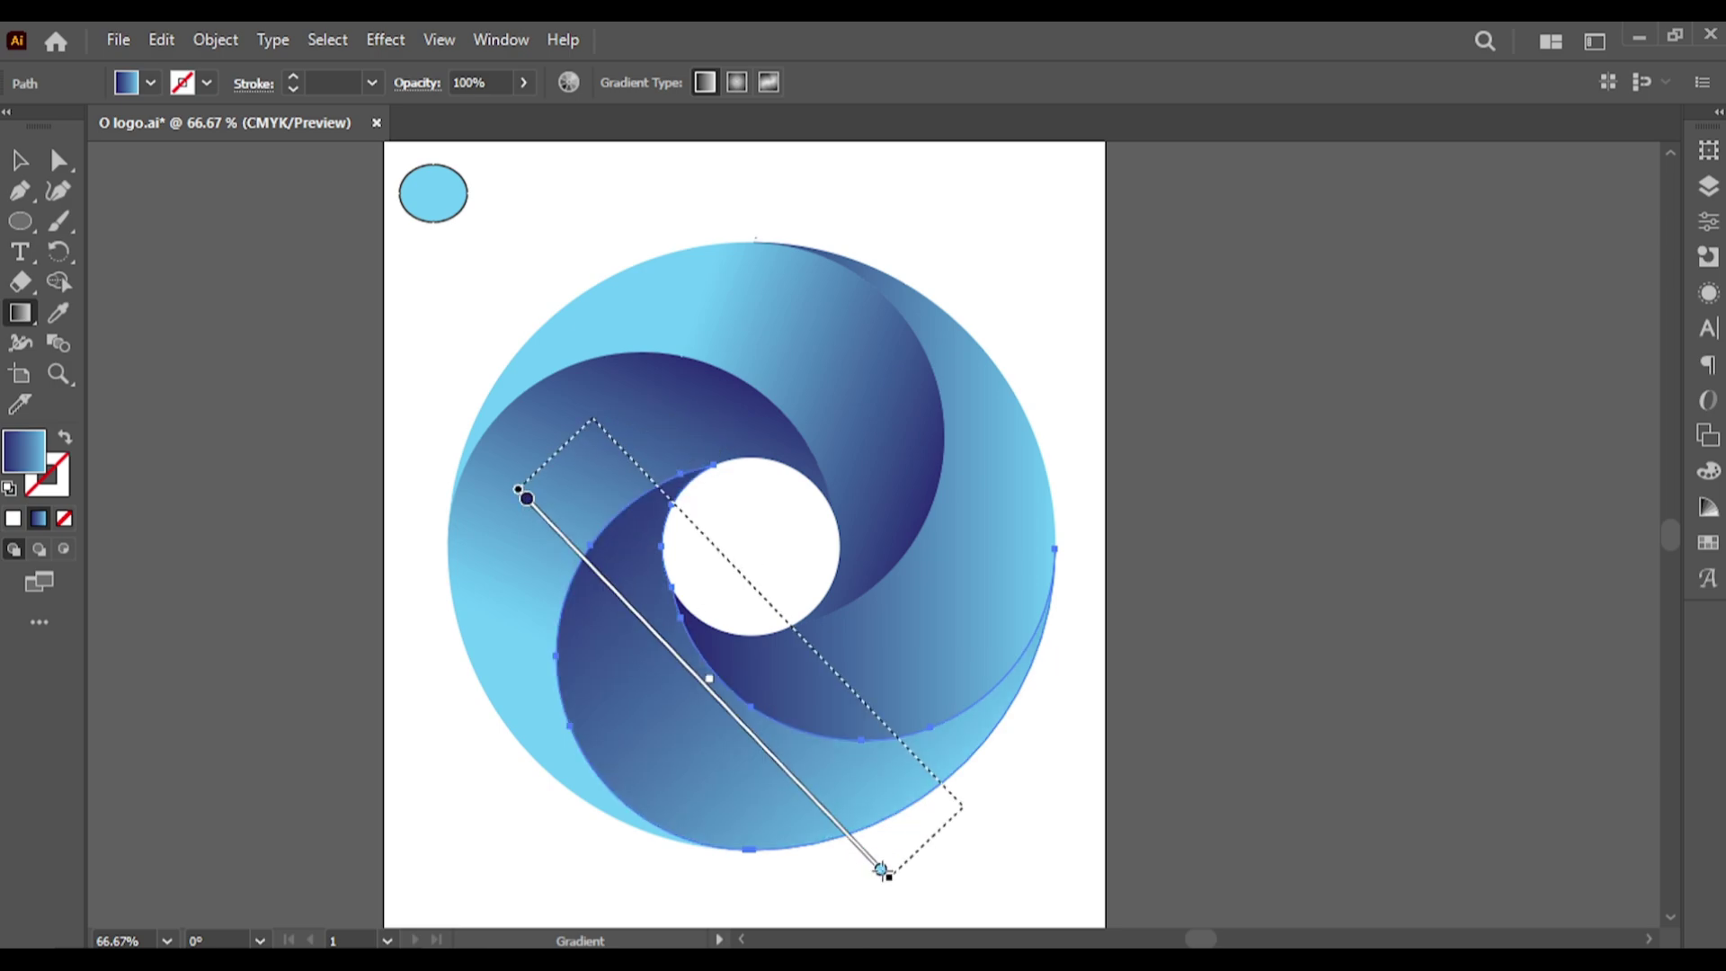
pyautogui.moveTo(601, 427); pyautogui.dragTo(958, 800)
pyautogui.moveTo(537, 641); pyautogui.dragTo(877, 800)
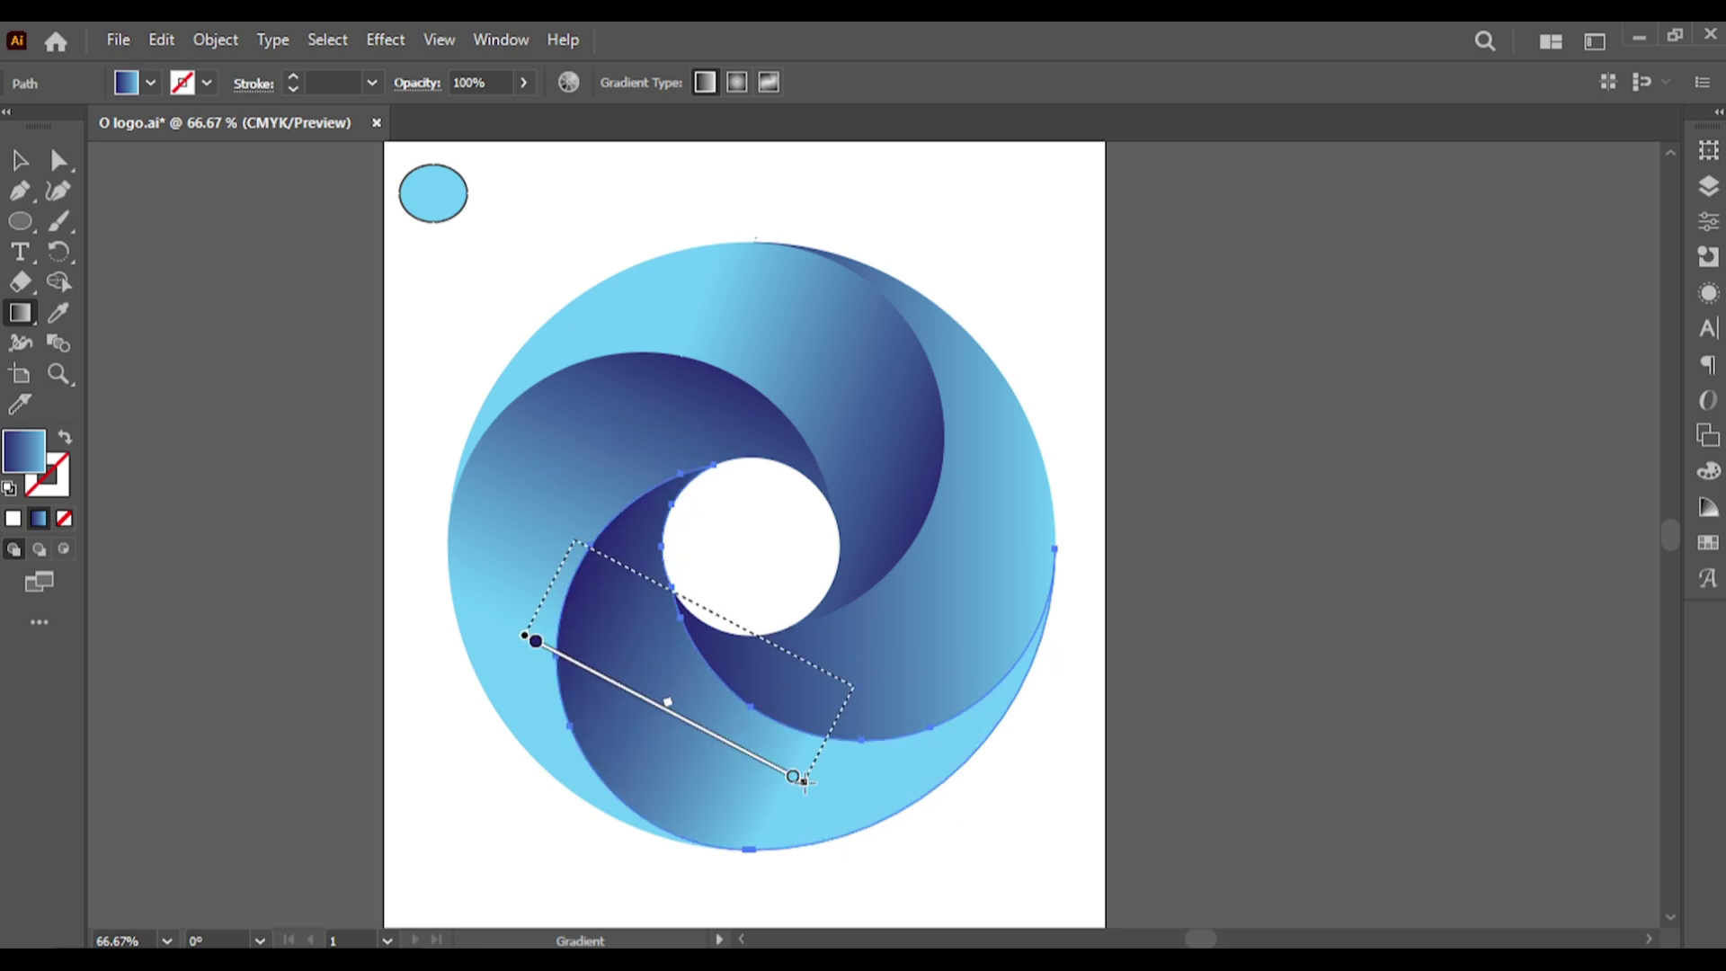
pyautogui.moveTo(709, 724); pyautogui.dragTo(748, 640)
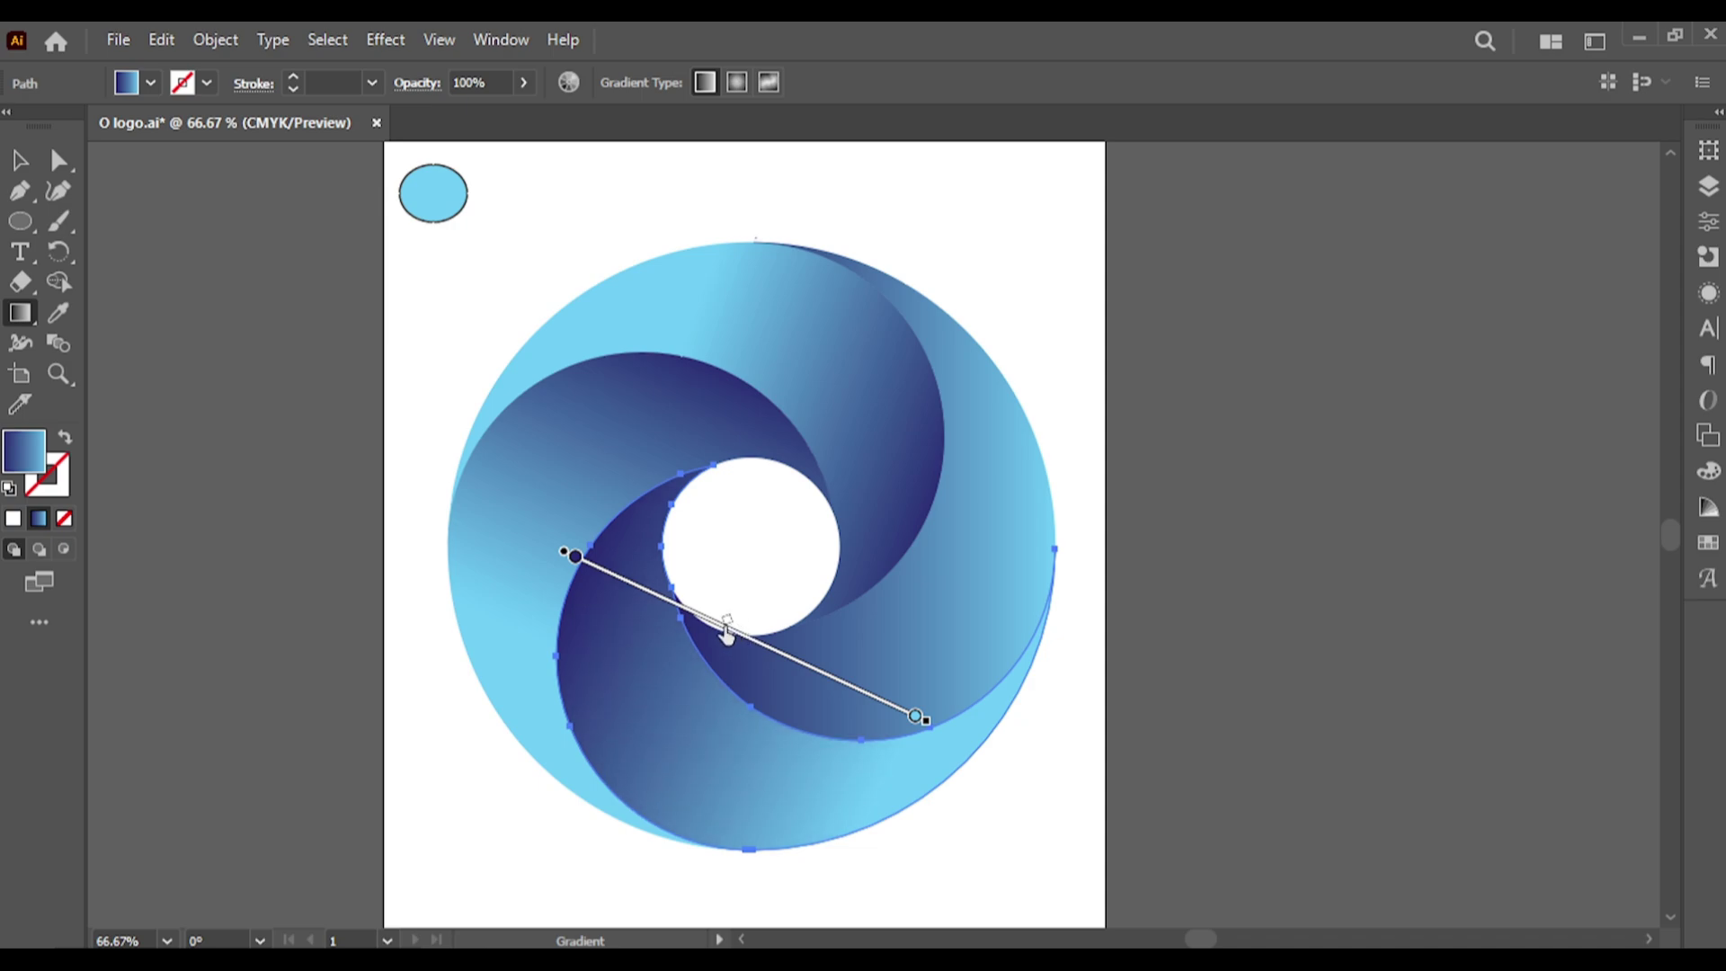
# Step: Return to the Selection tool, pick the left segment, then clear the selection
pyautogui.click(24, 159)
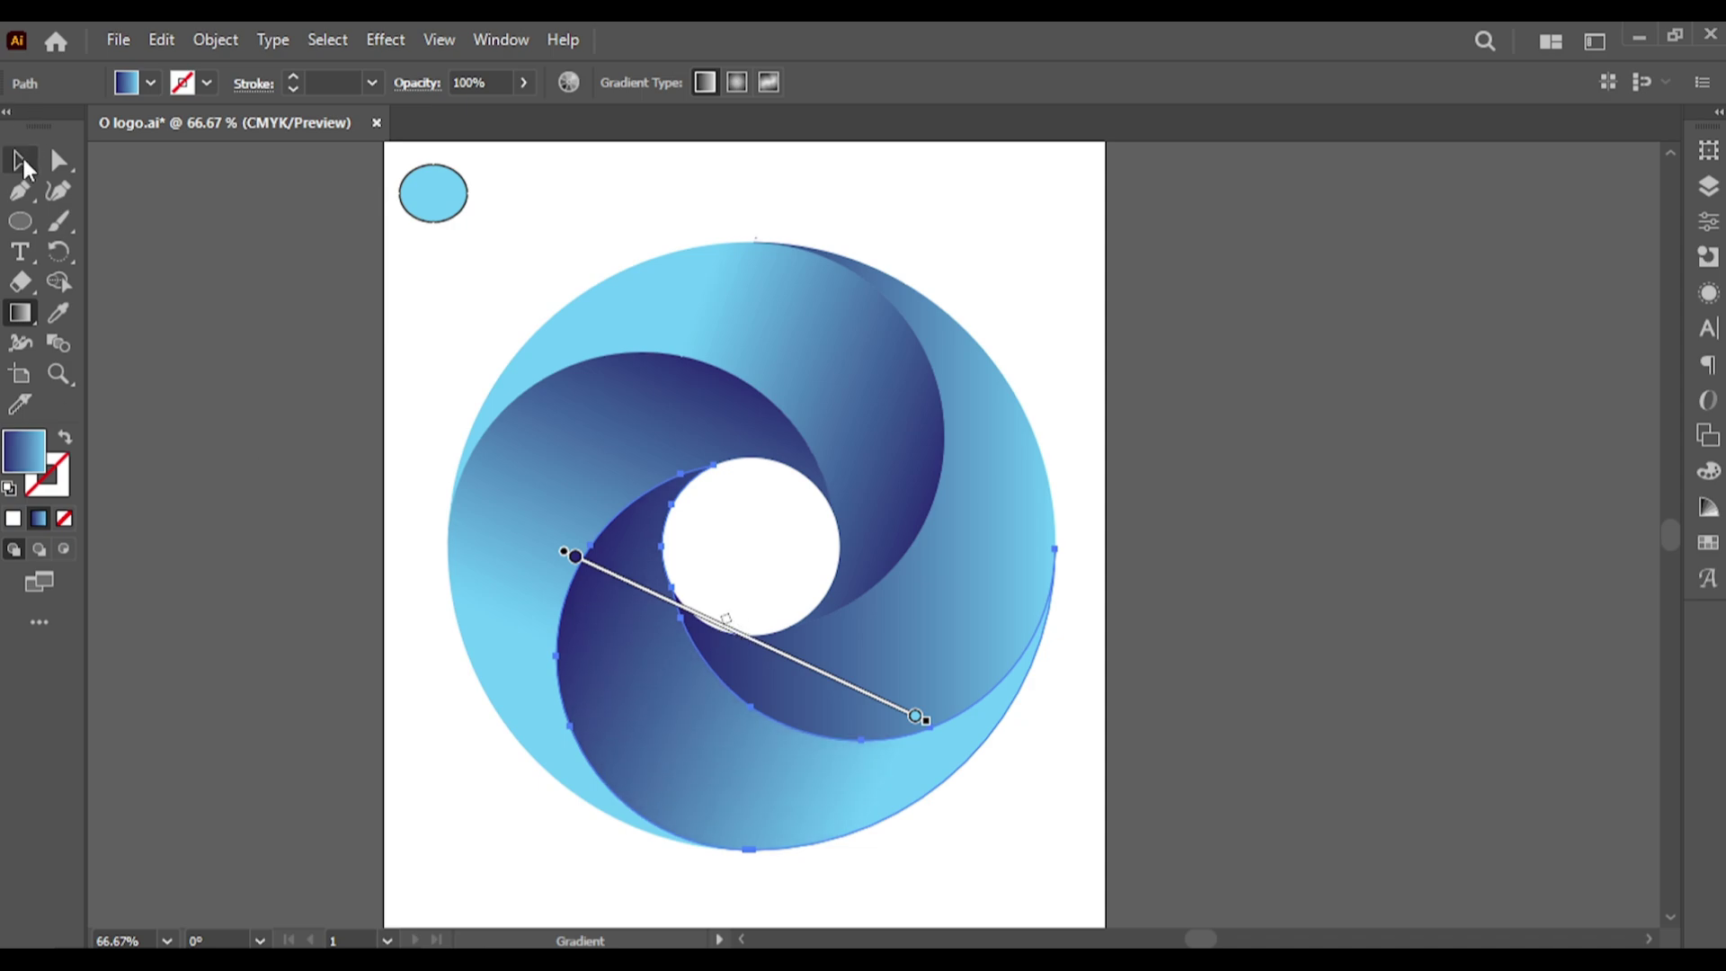
pyautogui.click(457, 489)
pyautogui.click(1280, 671)
# Step: Redraw the right segment's gradient steeply from navy below the hole to light blue upper right
pyautogui.click(1015, 635)
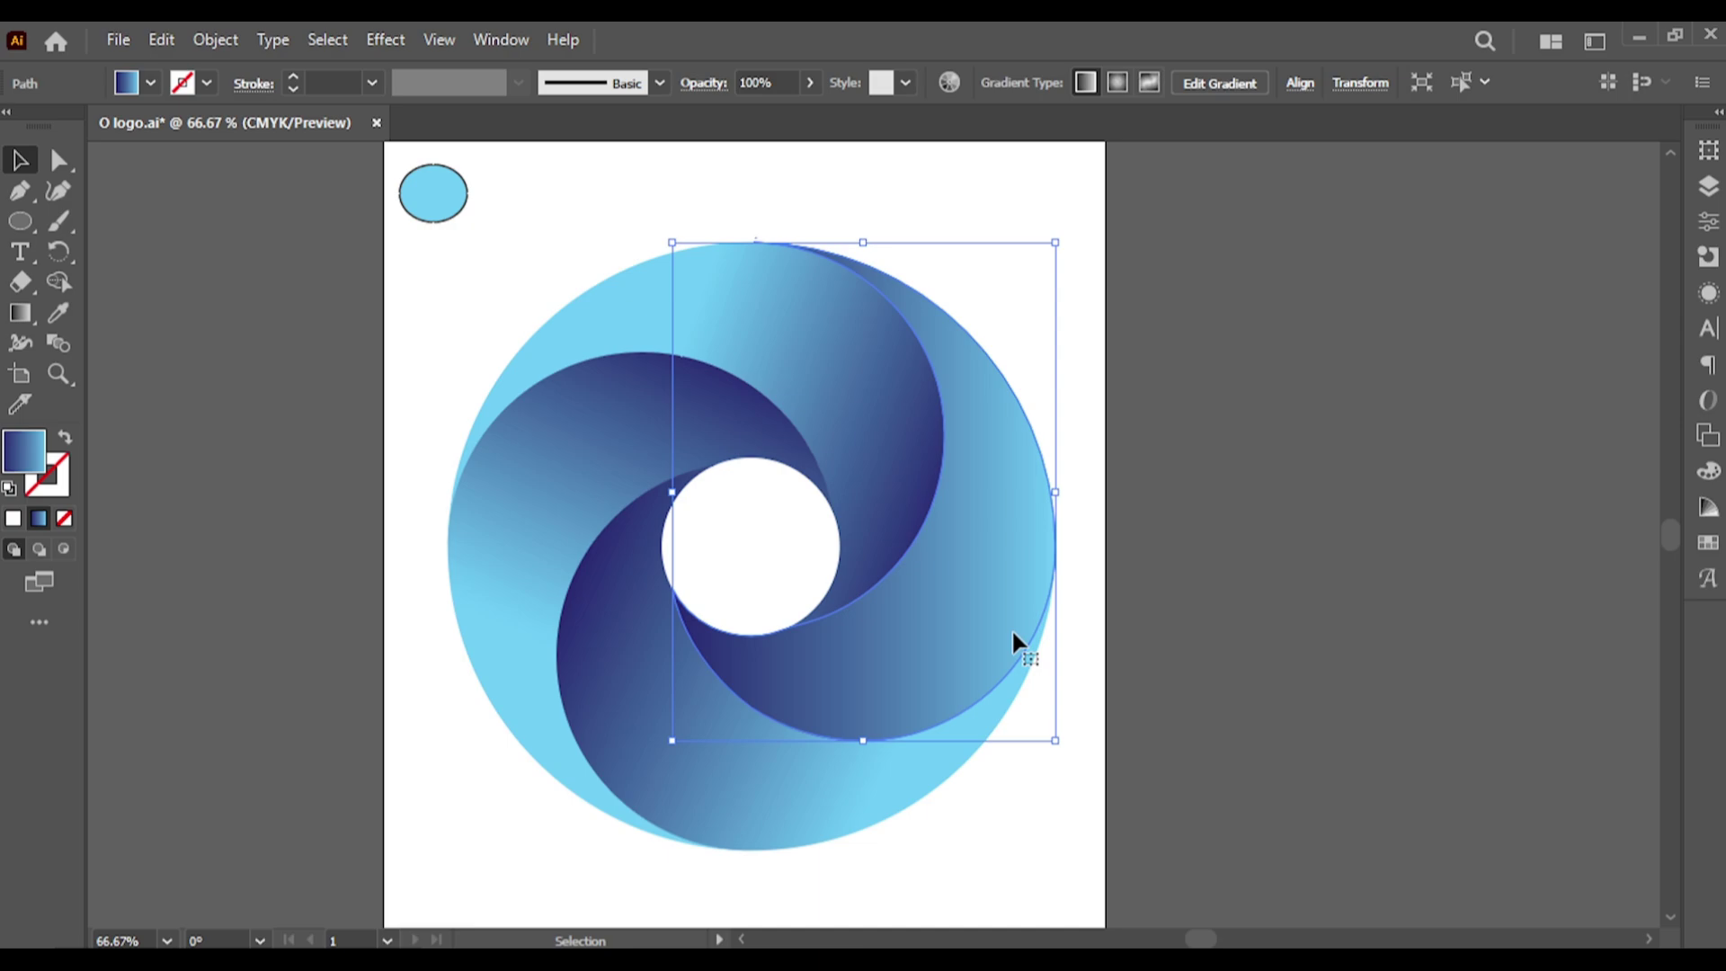
pyautogui.press('g')
pyautogui.moveTo(778, 800); pyautogui.dragTo(1025, 452)
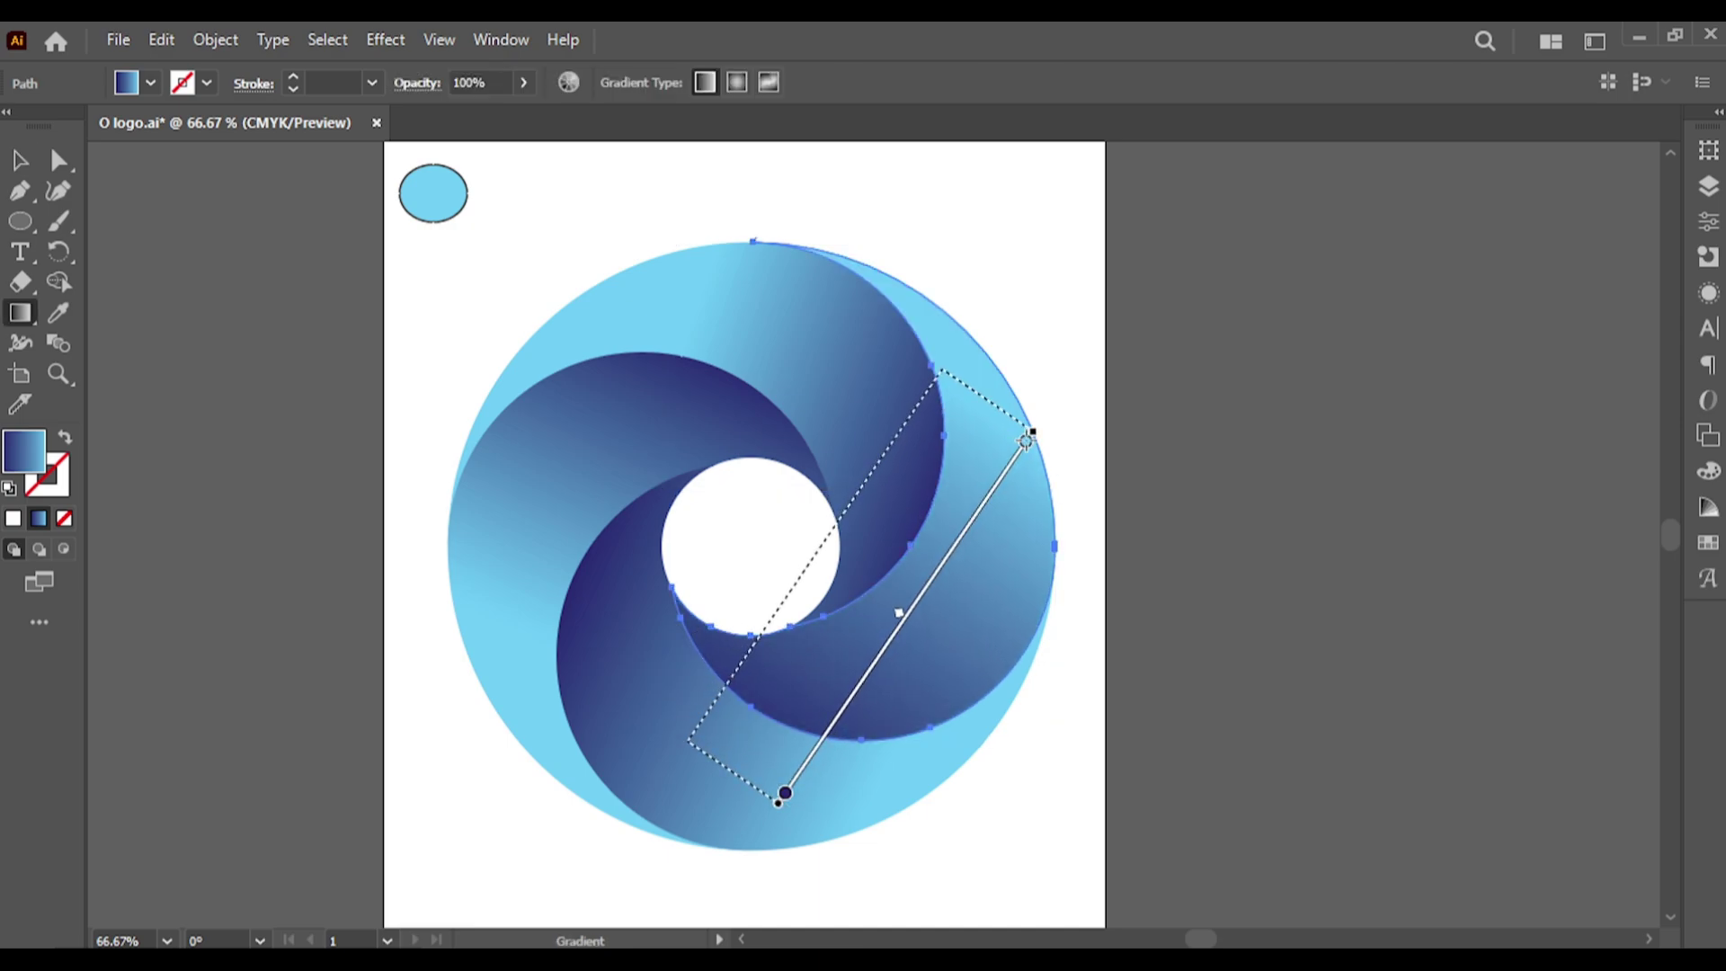
pyautogui.moveTo(784, 793); pyautogui.dragTo(694, 731)
pyautogui.moveTo(814, 555)
pyautogui.mouseDown()
pyautogui.moveTo(843, 544)
pyautogui.moveTo(824, 532)
pyautogui.mouseUp()
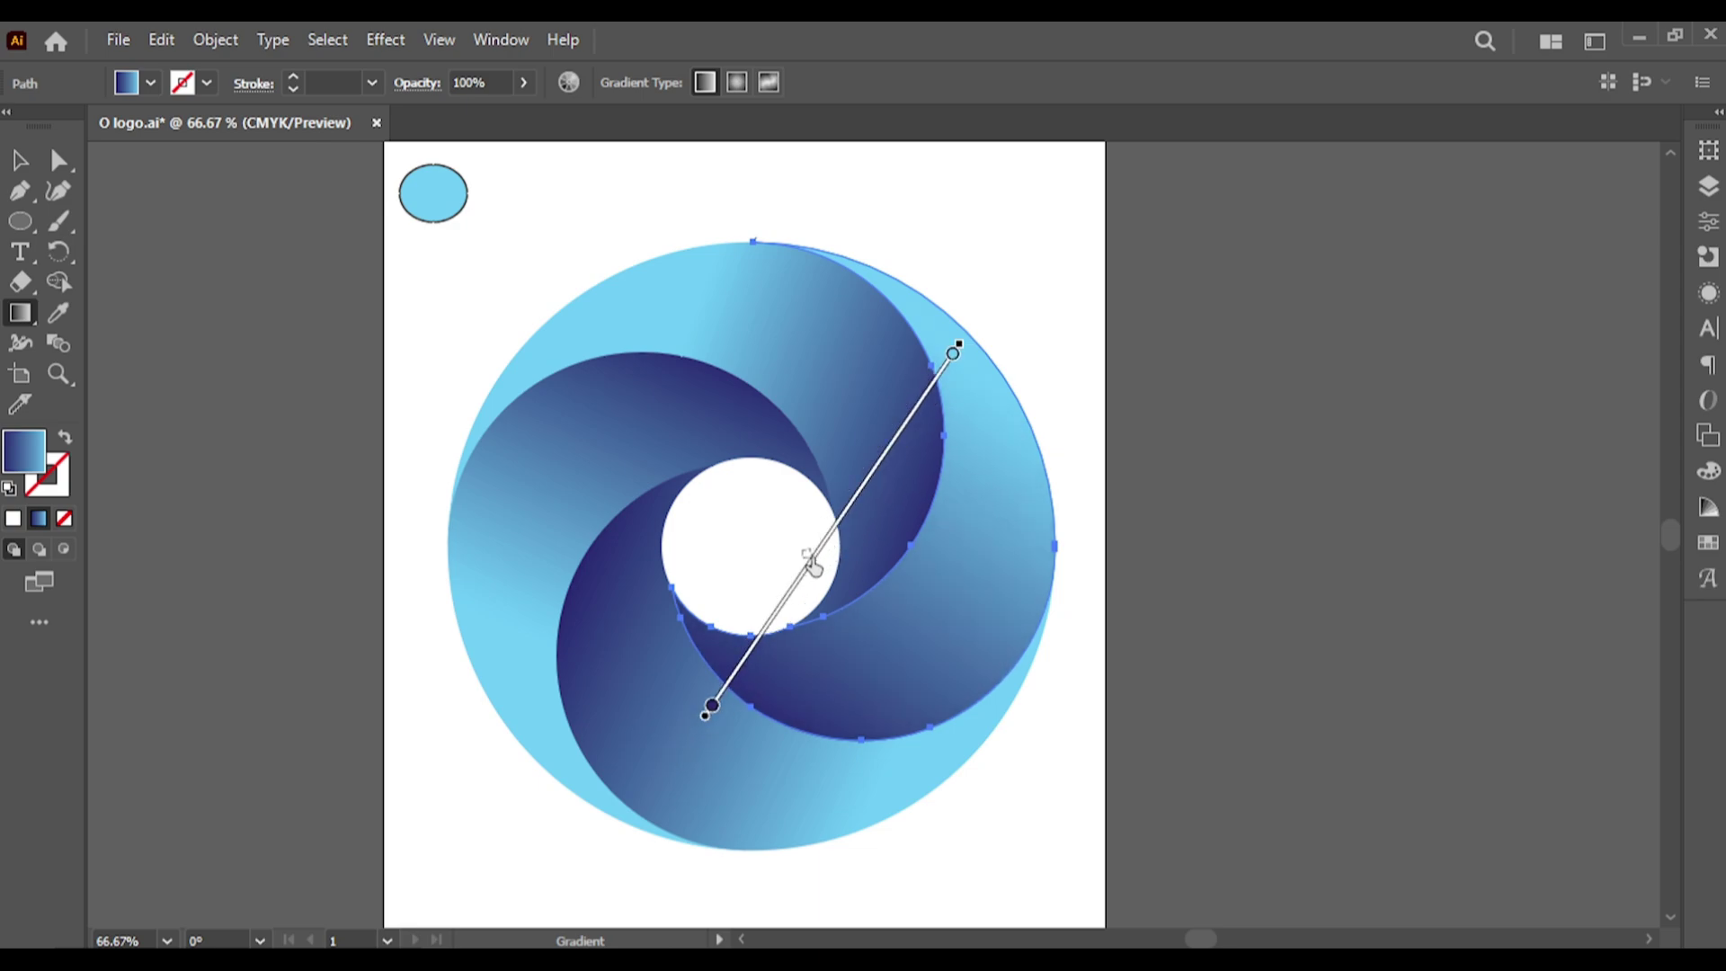
pyautogui.moveTo(892, 775); pyautogui.dragTo(969, 439)
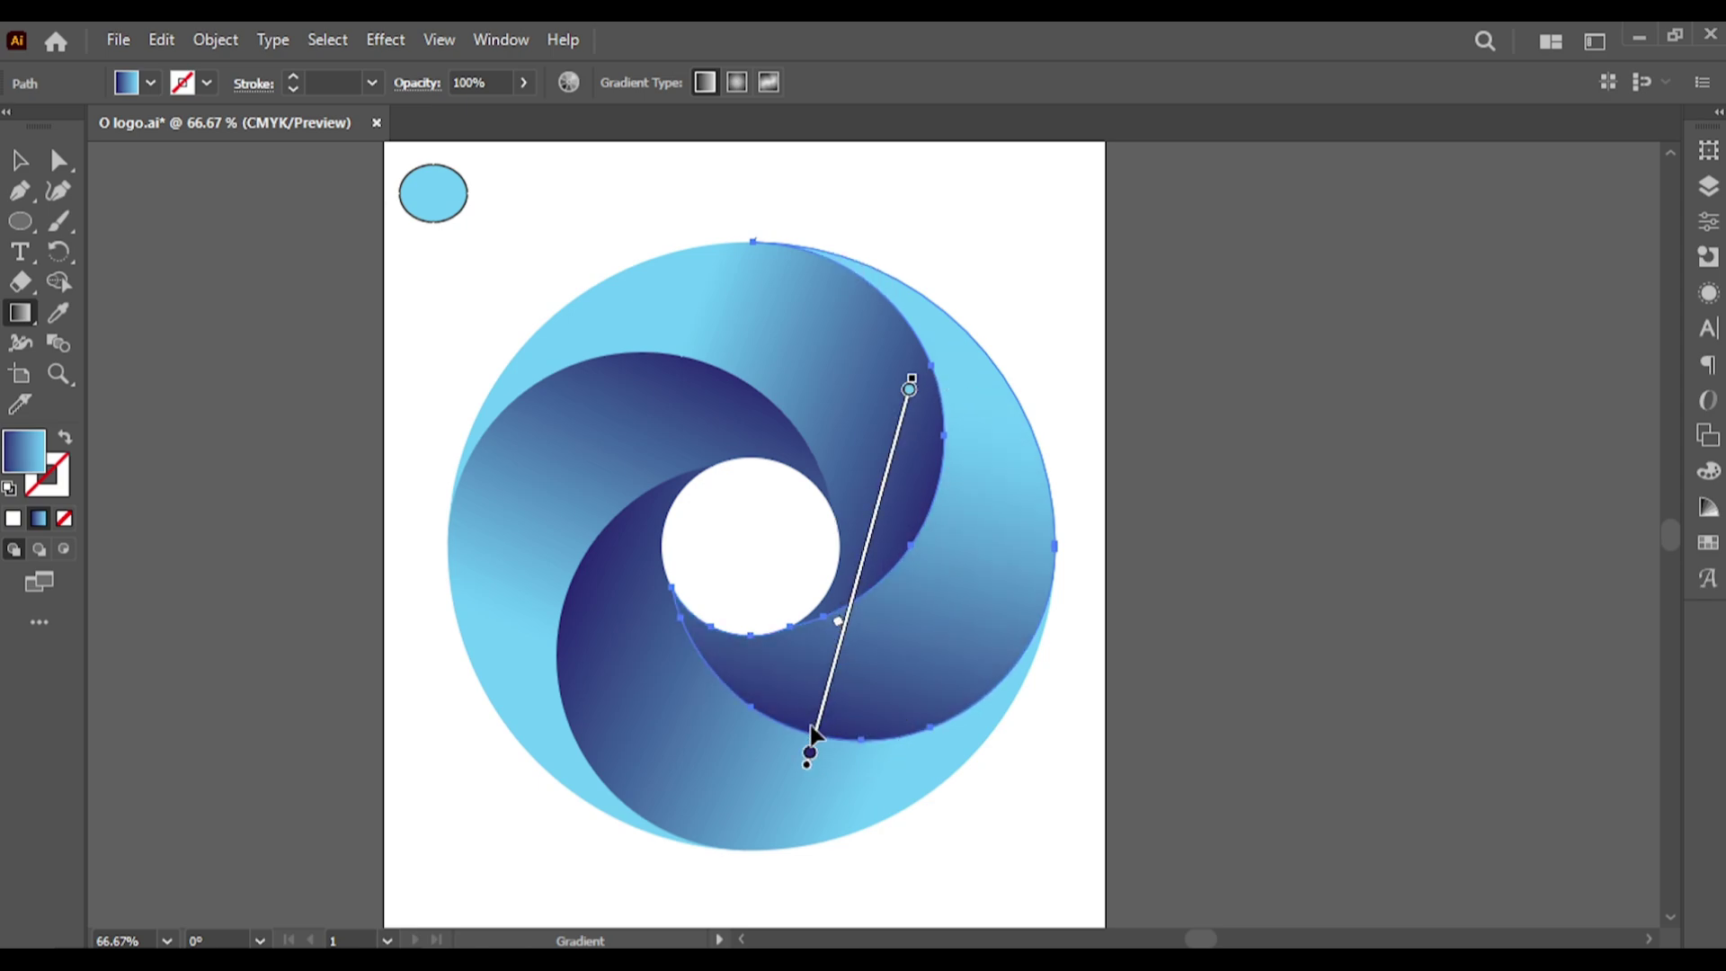
pyautogui.moveTo(767, 750)
pyautogui.mouseDown()
pyautogui.moveTo(1089, 324)
pyautogui.moveTo(1034, 253)
pyautogui.mouseUp()
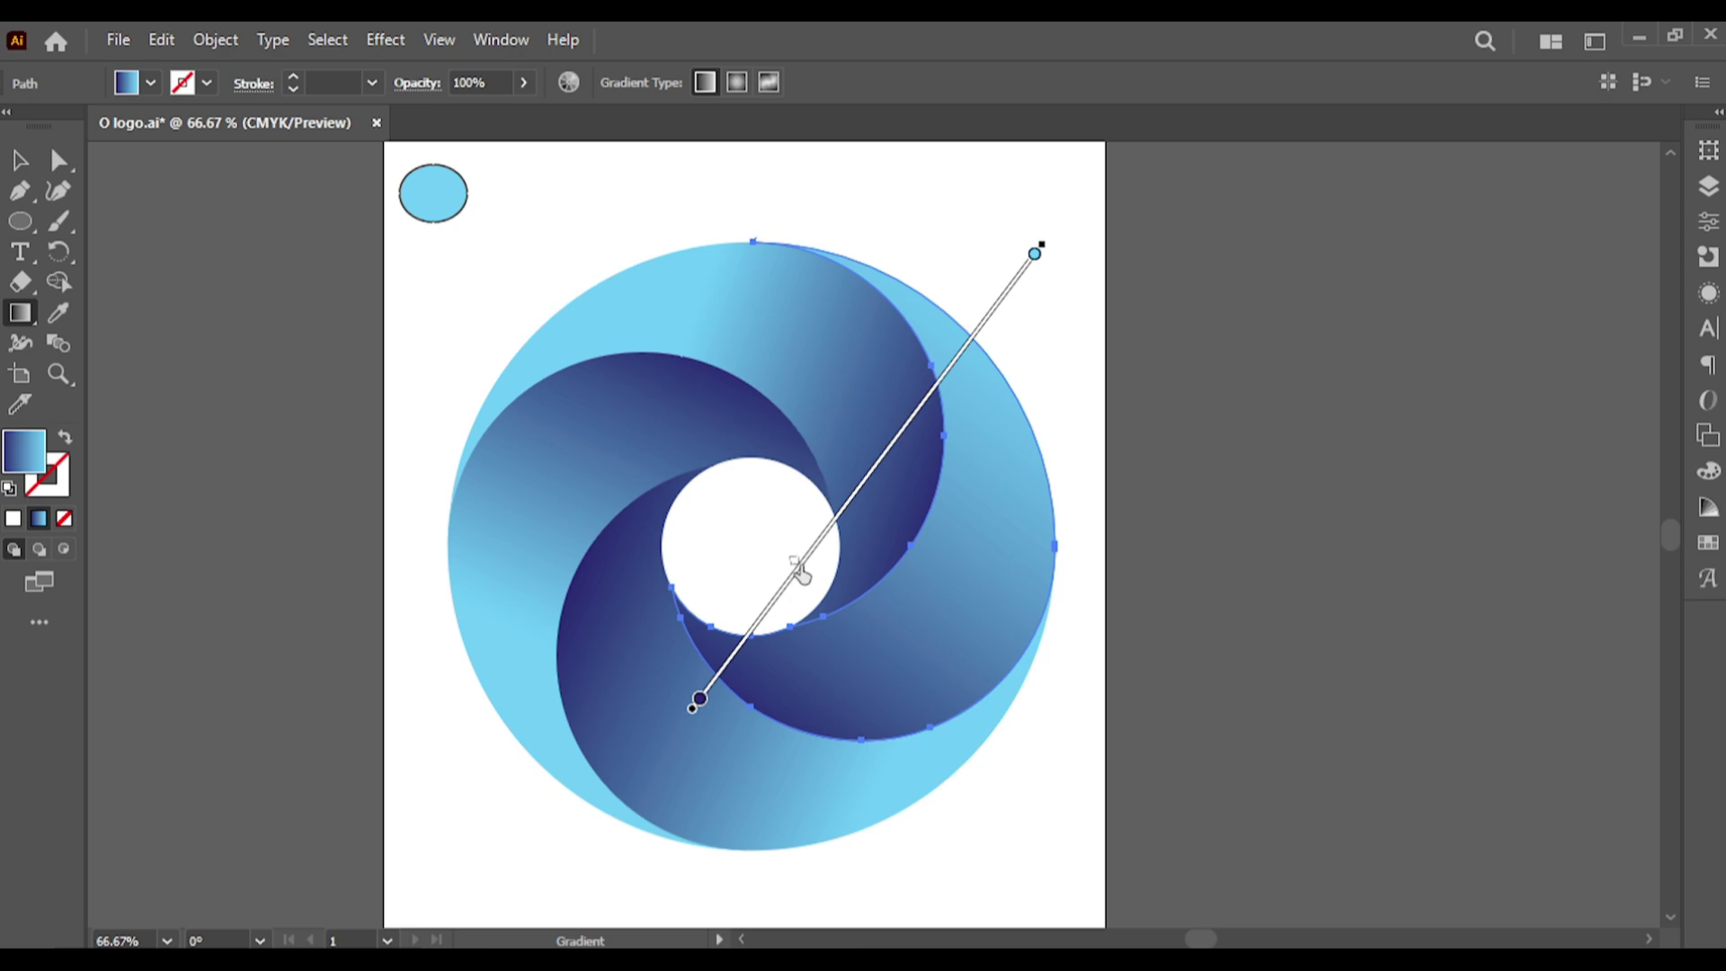
pyautogui.click(18, 162)
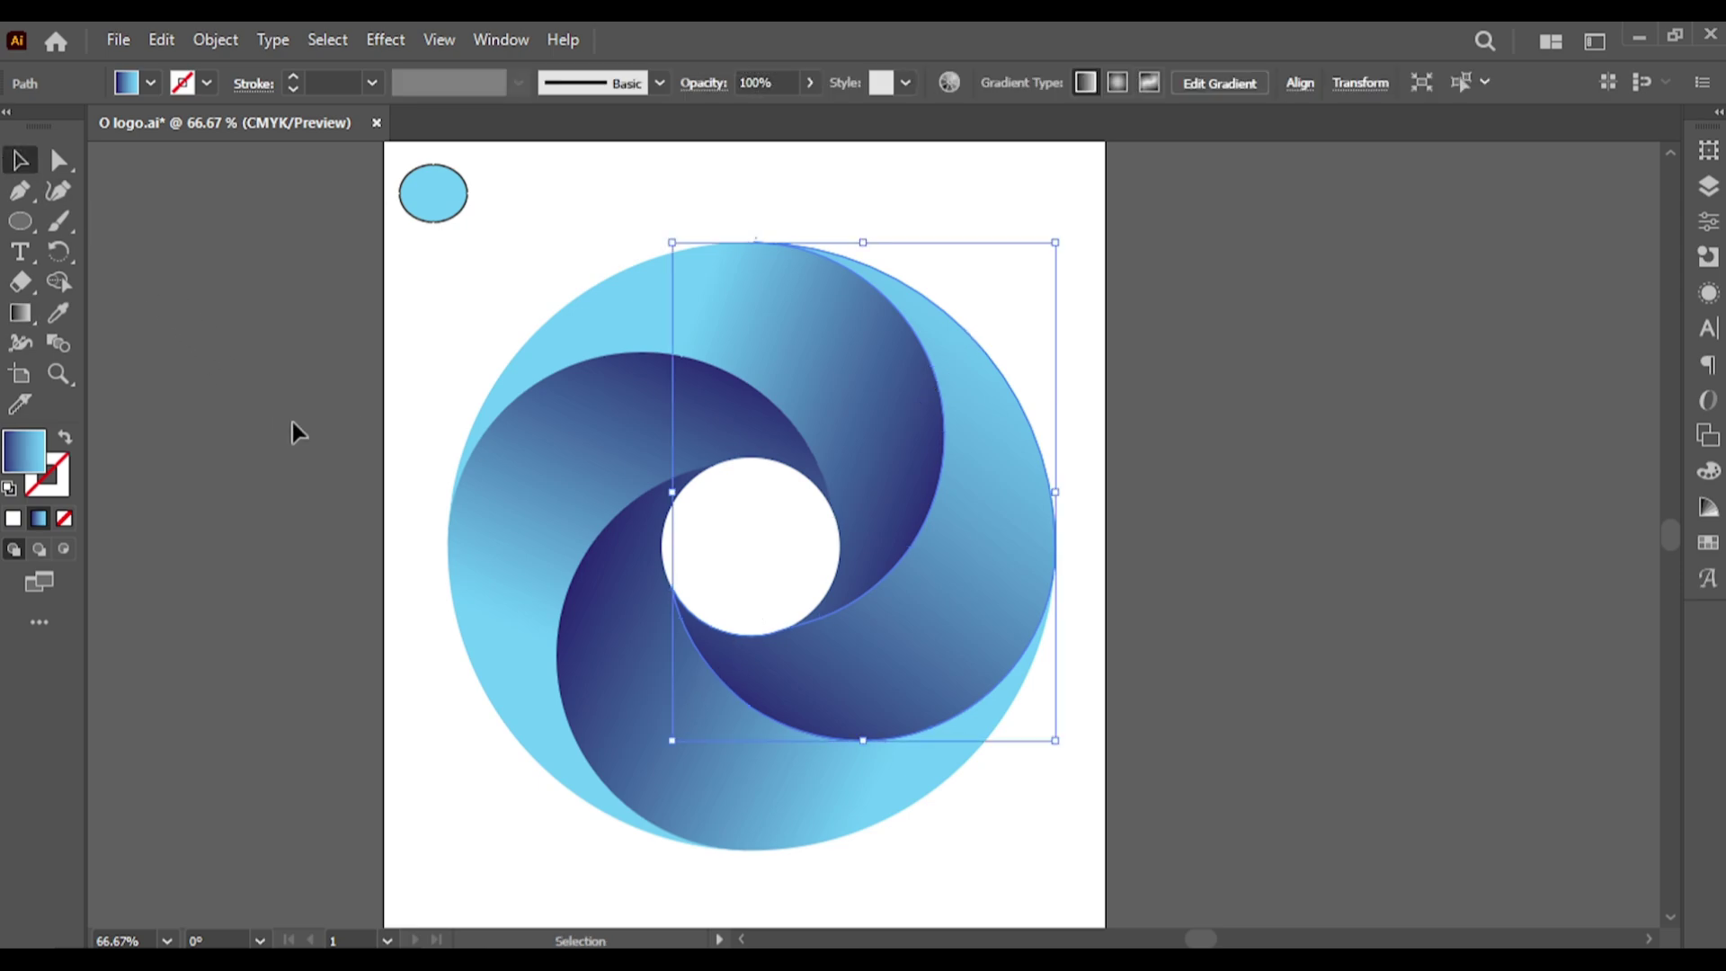
pyautogui.click(338, 444)
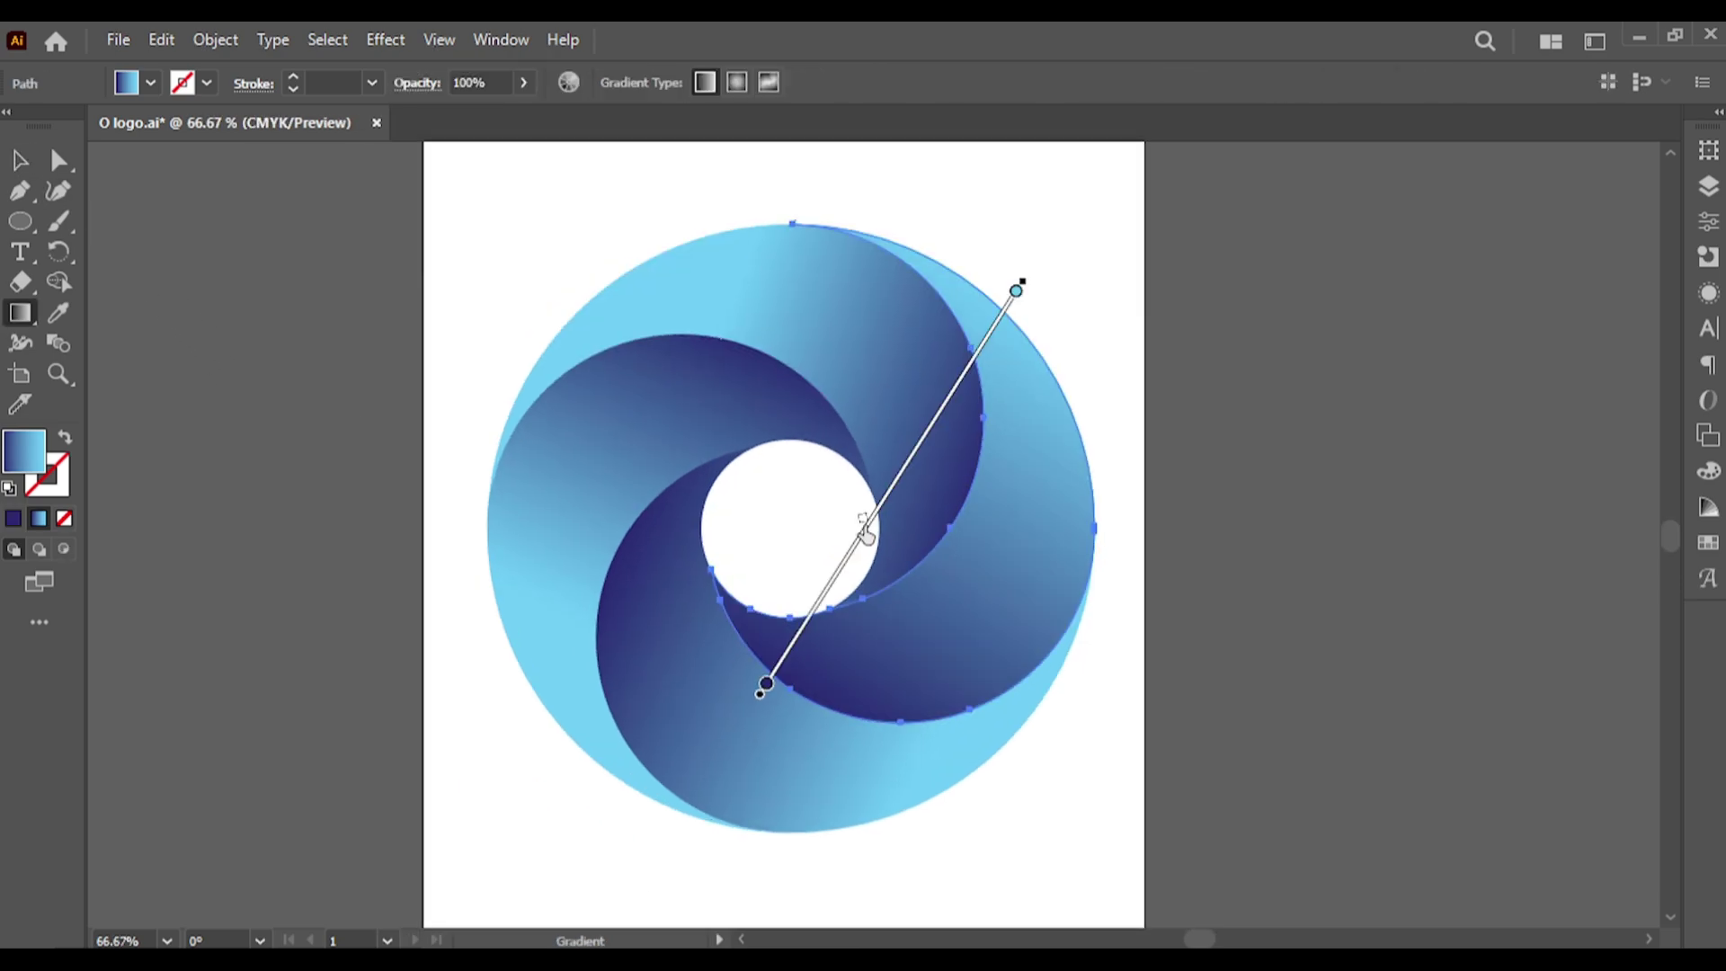
# Step: Marquee-select all the swirl pieces and group them into one logo
pyautogui.click(19, 160)
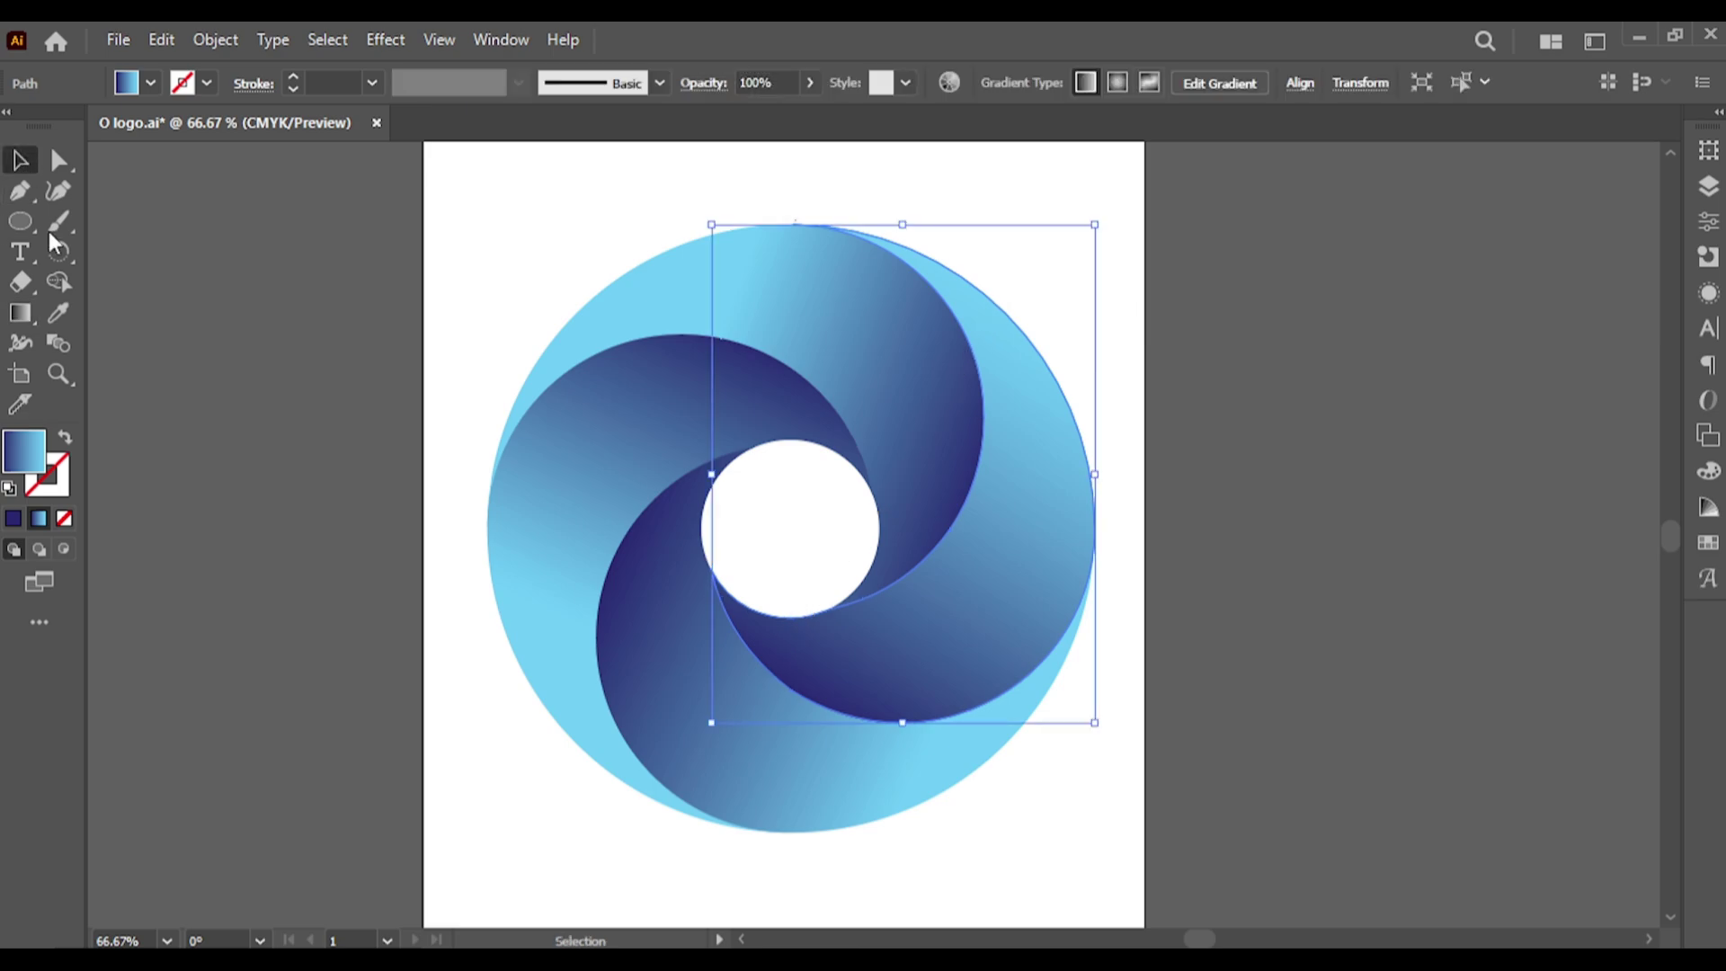
pyautogui.click(455, 604)
pyautogui.scroll(-1, 489, 628)
pyautogui.scroll(1, 552, 644)
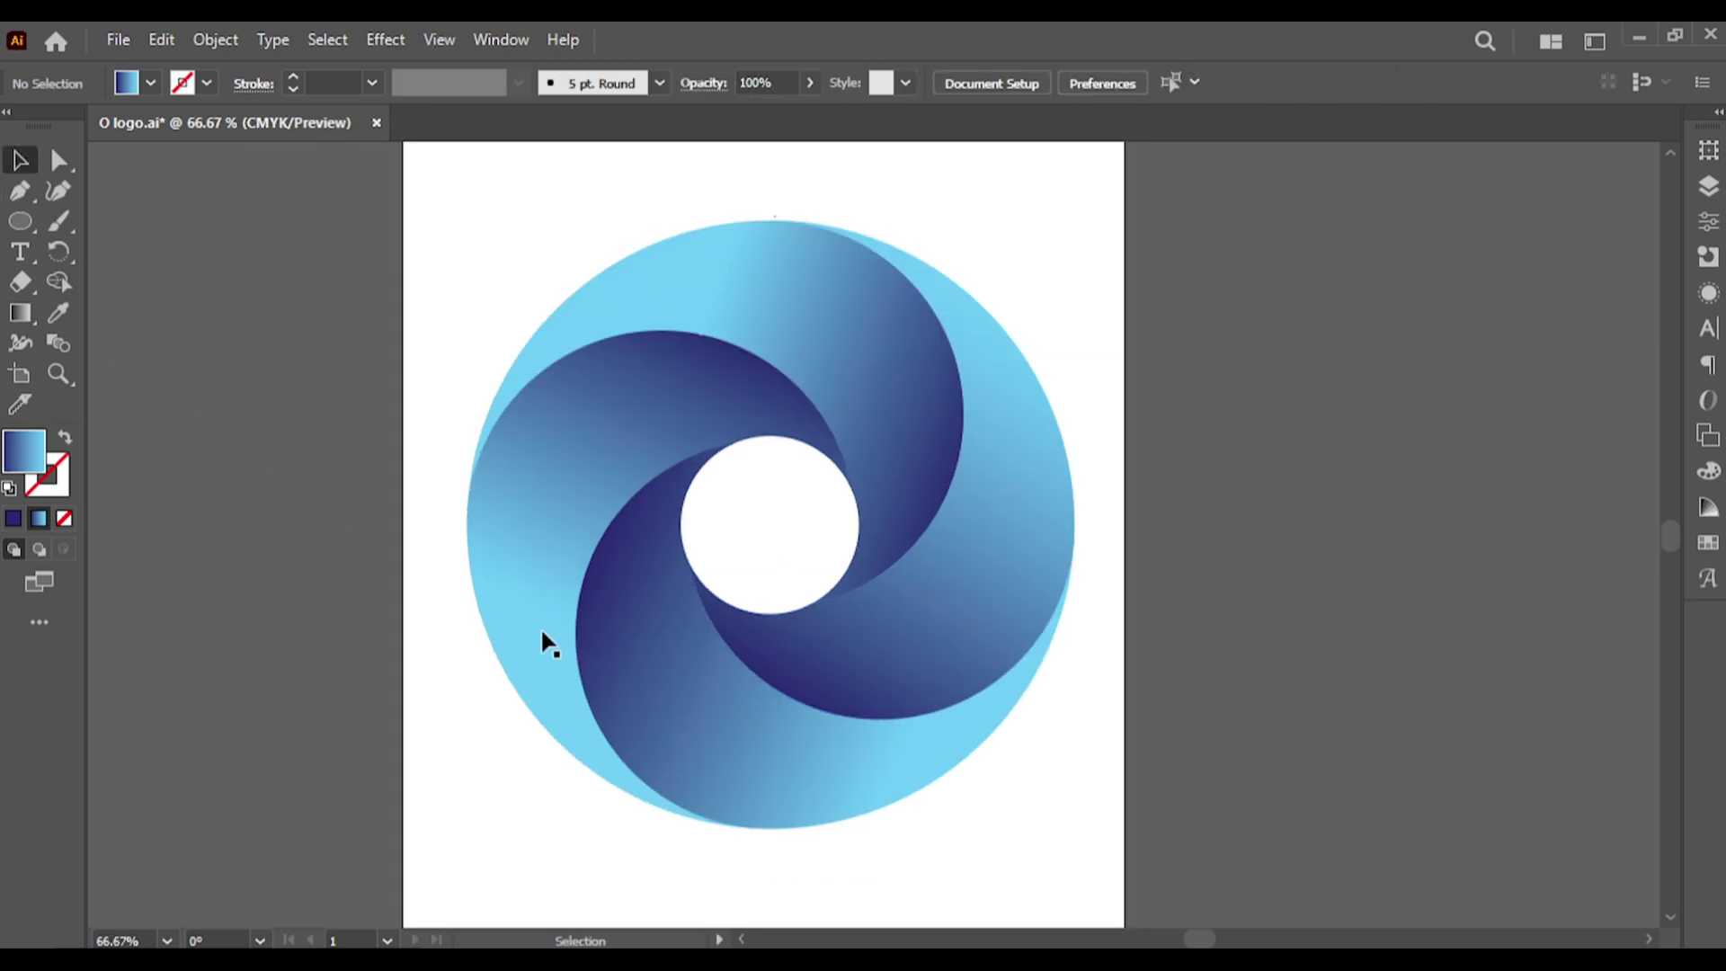
pyautogui.scroll(1, 526, 645)
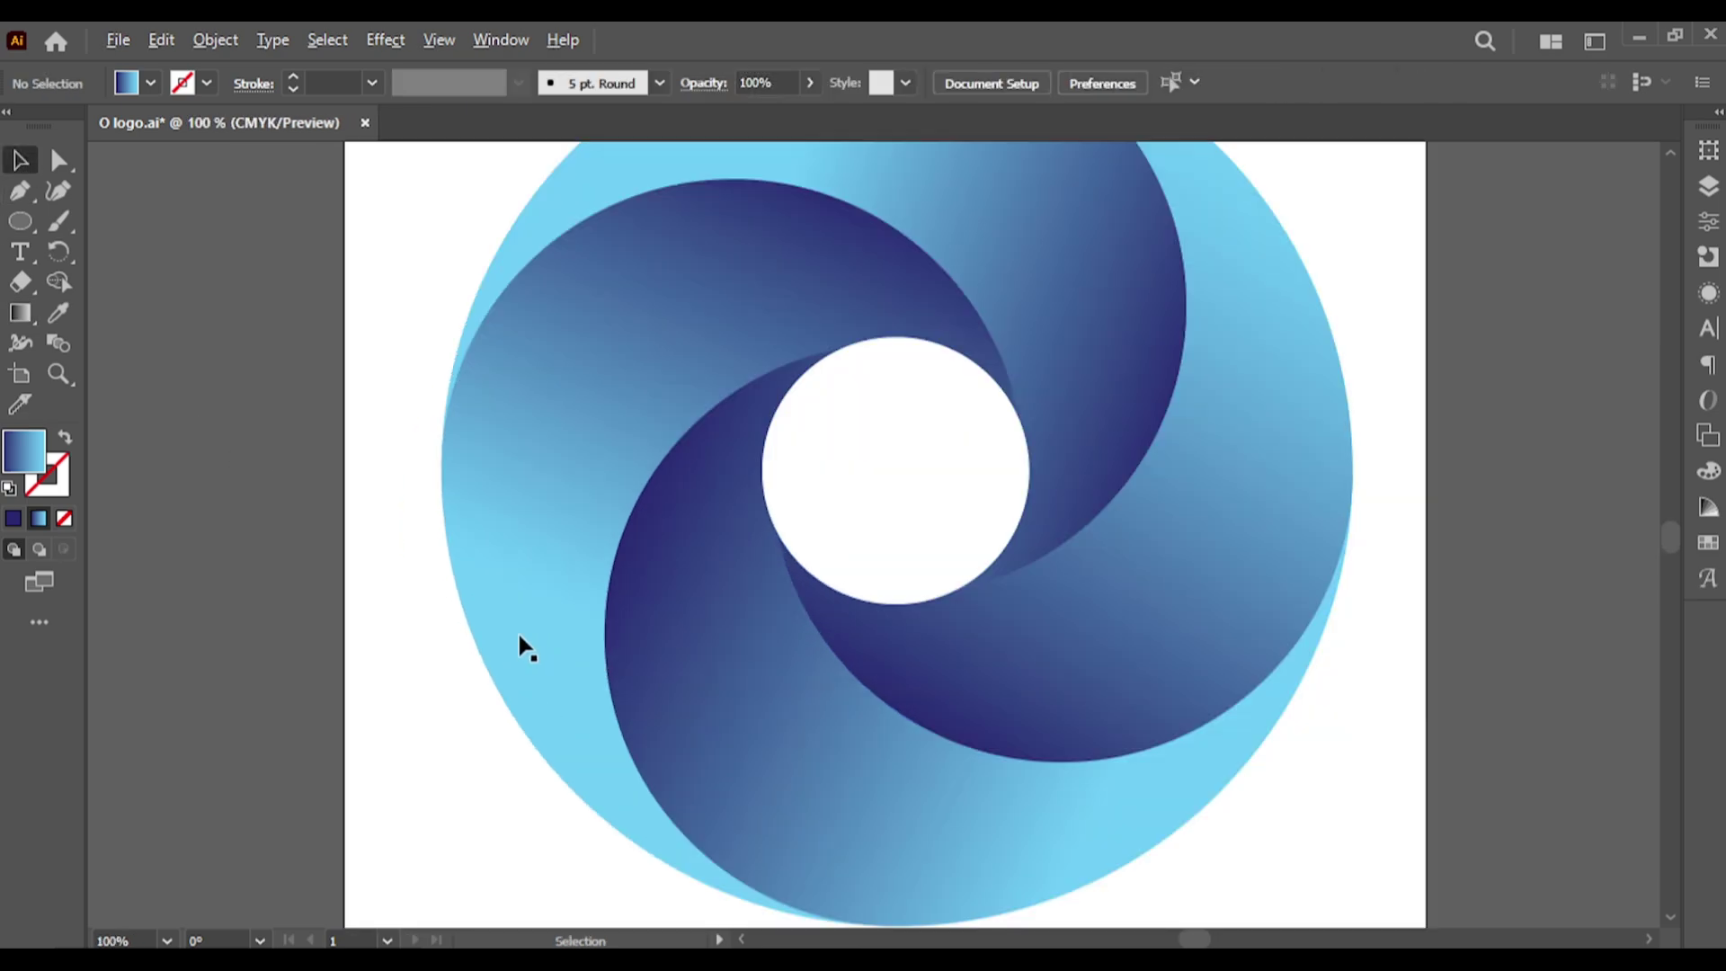
pyautogui.scroll(-1, 521, 647)
pyautogui.moveTo(1215, 260)
pyautogui.mouseDown()
pyautogui.moveTo(504, 795)
pyautogui.moveTo(453, 852)
pyautogui.mouseUp()
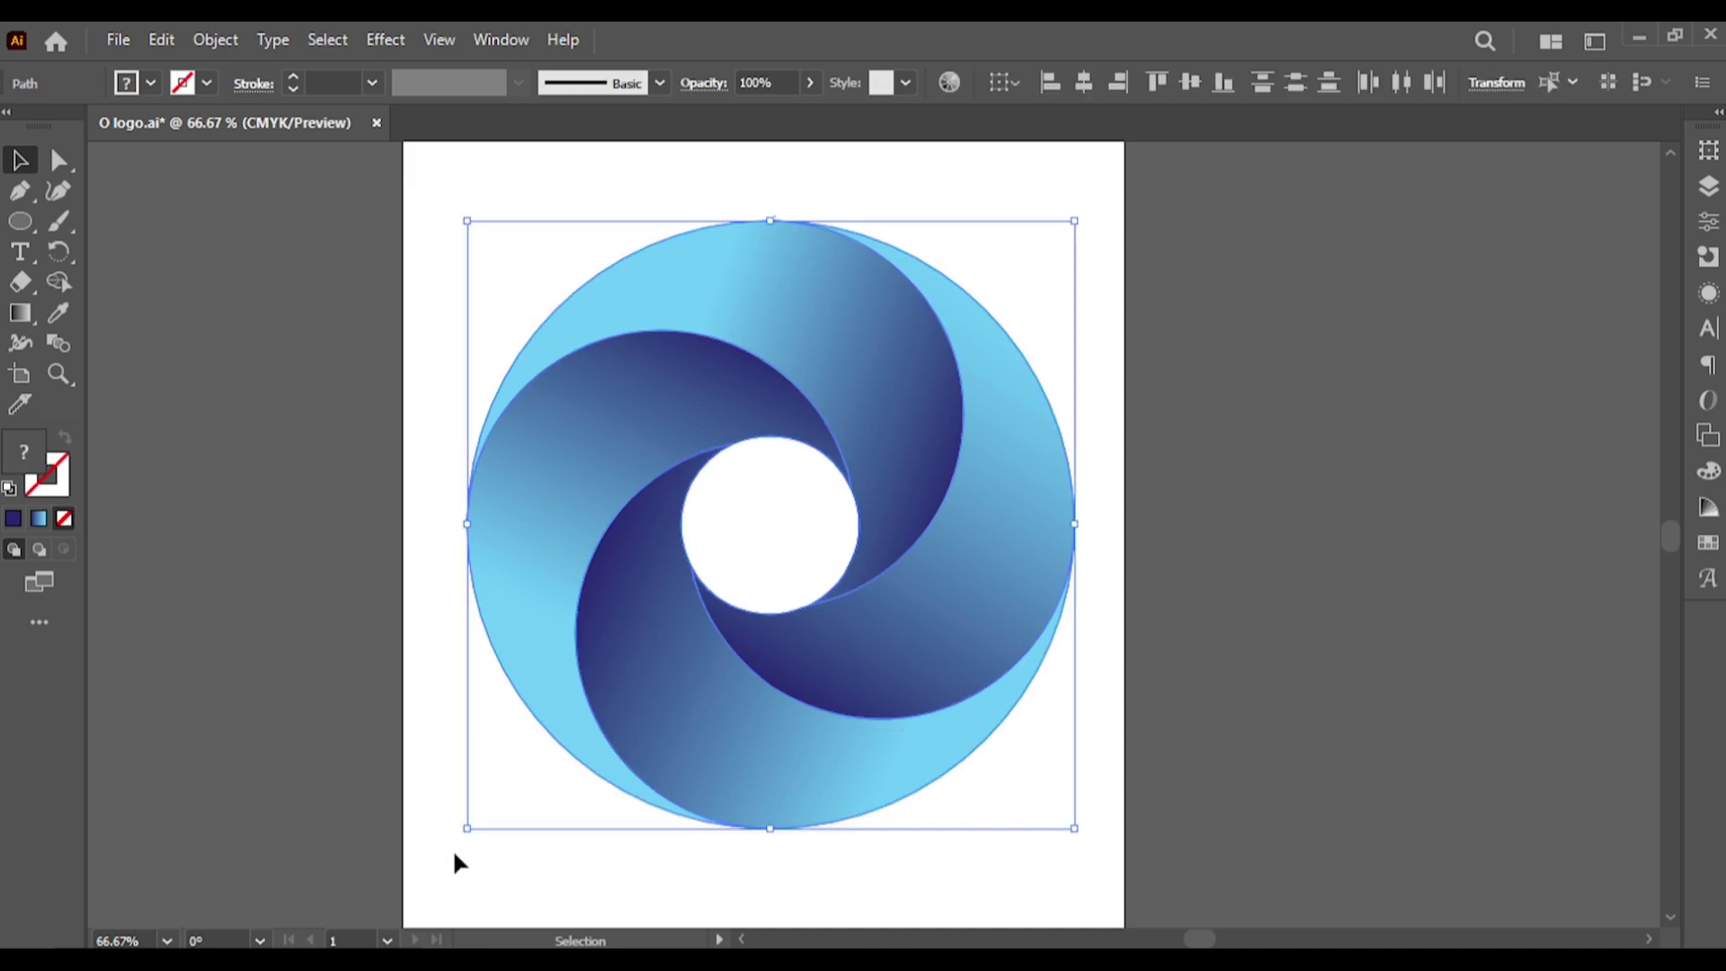
pyautogui.press('a')
pyautogui.press('v')
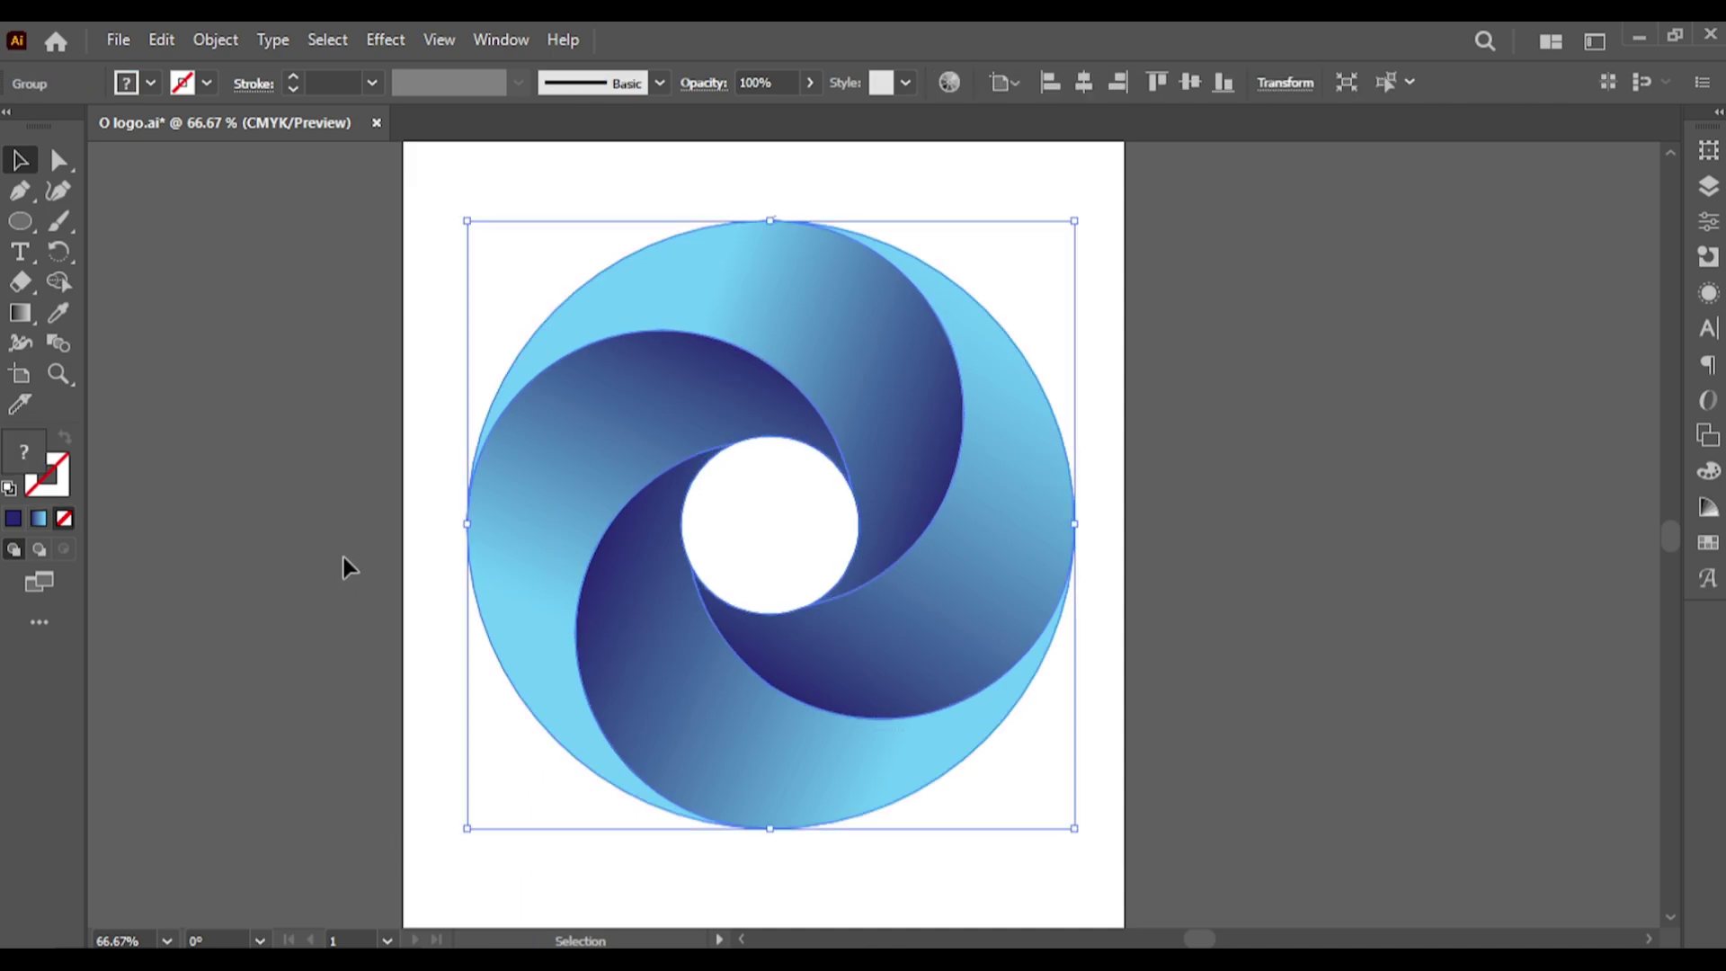
pyautogui.click(332, 558)
# Step: Nudge the grouped logo slightly higher on the artboard and deselect it
pyautogui.scroll(-1, 324, 559)
pyautogui.scroll(1, 335, 554)
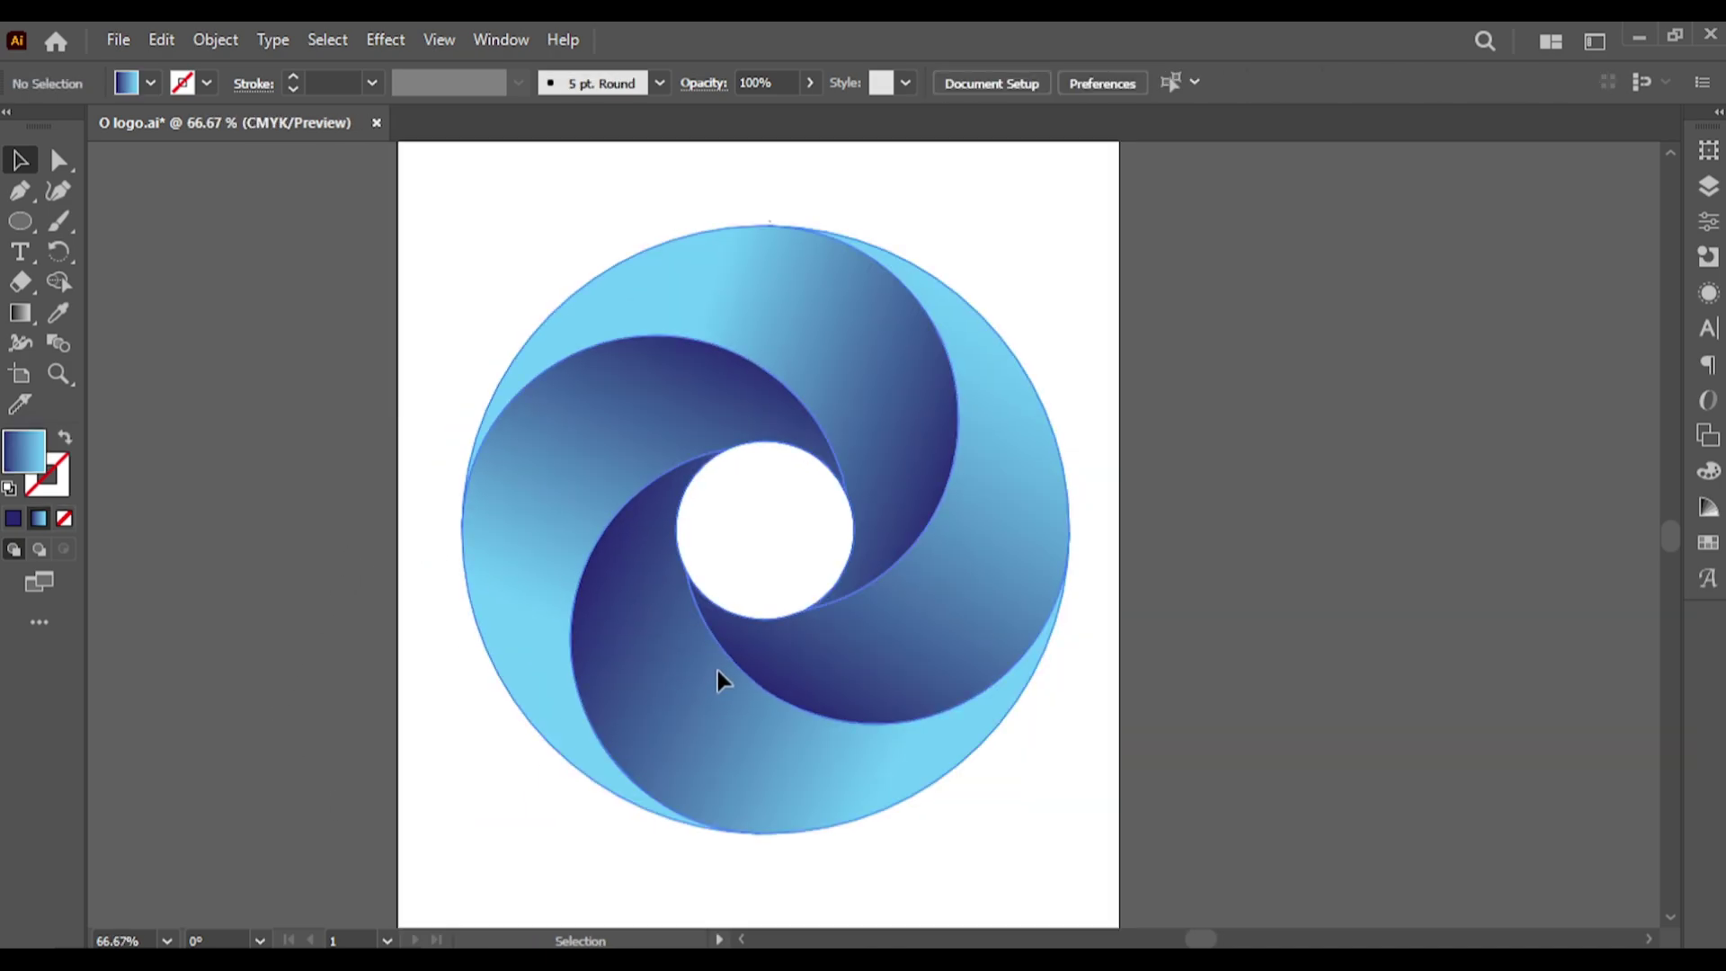
pyautogui.moveTo(717, 680); pyautogui.dragTo(722, 661)
pyautogui.click(1336, 671)
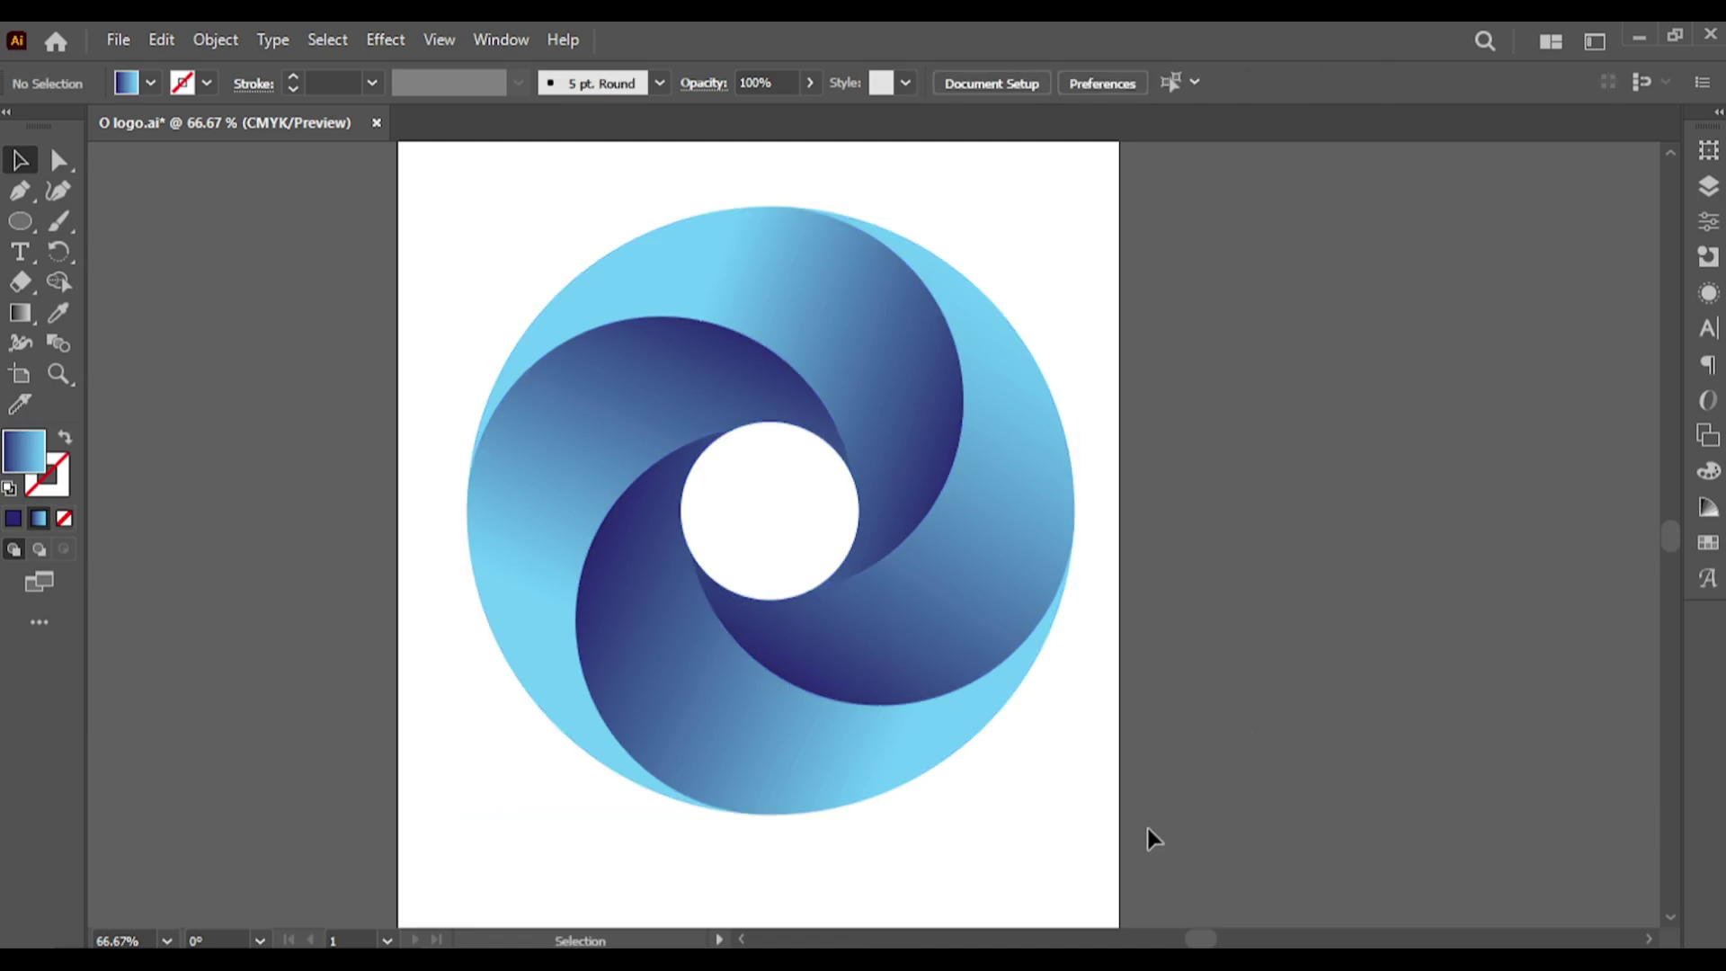